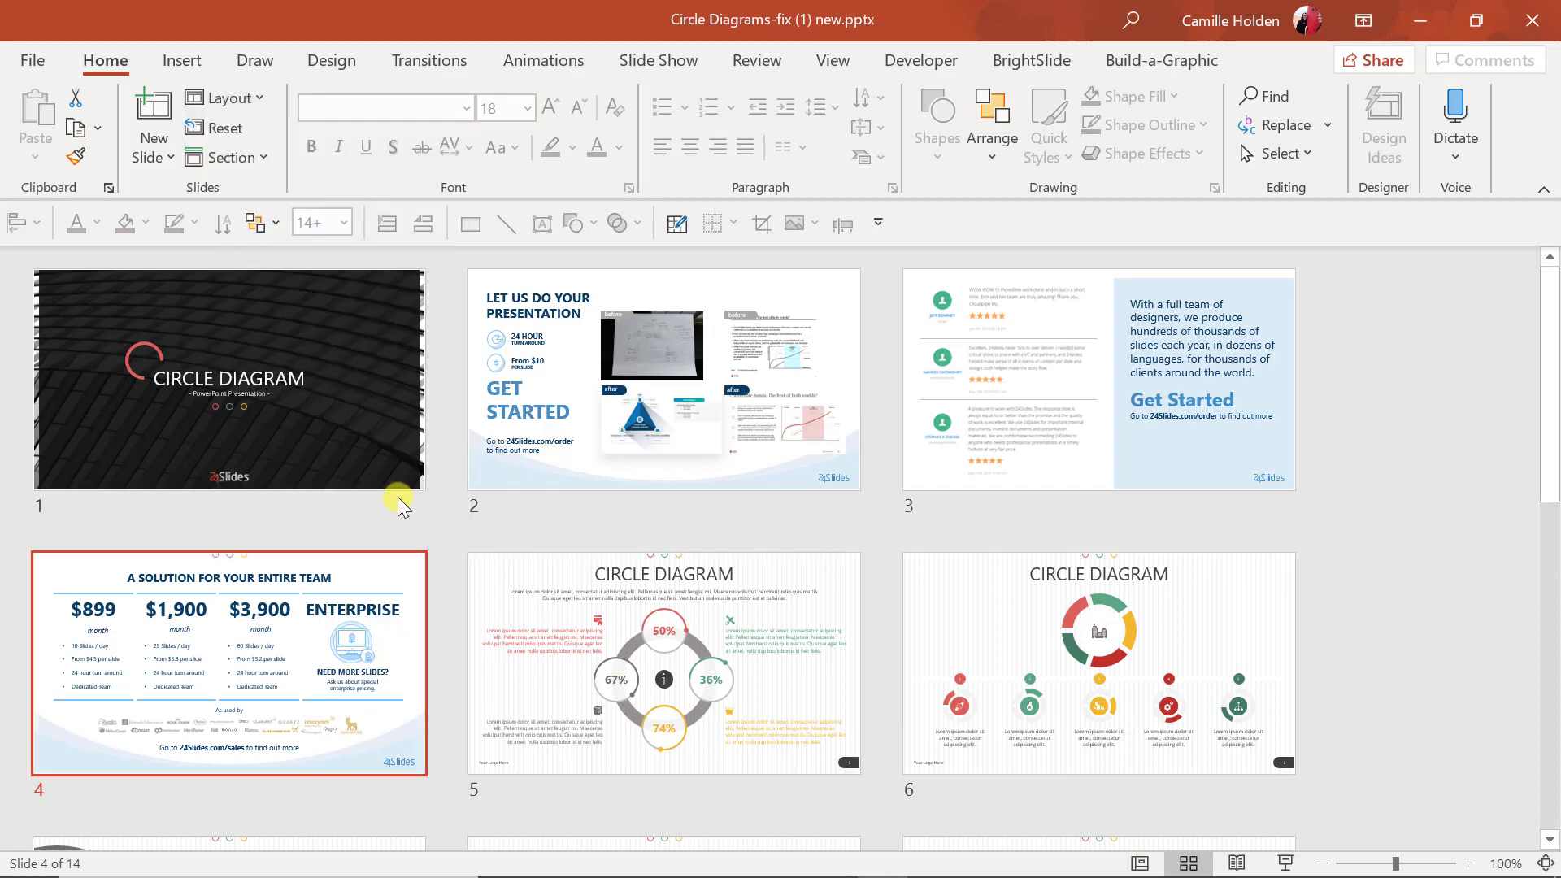
# - Open slide 7 and drag the dark half-circle overlay off the photo
pyautogui.scroll(-10, 391, 595)
pyautogui.scroll(10, 244, 585)
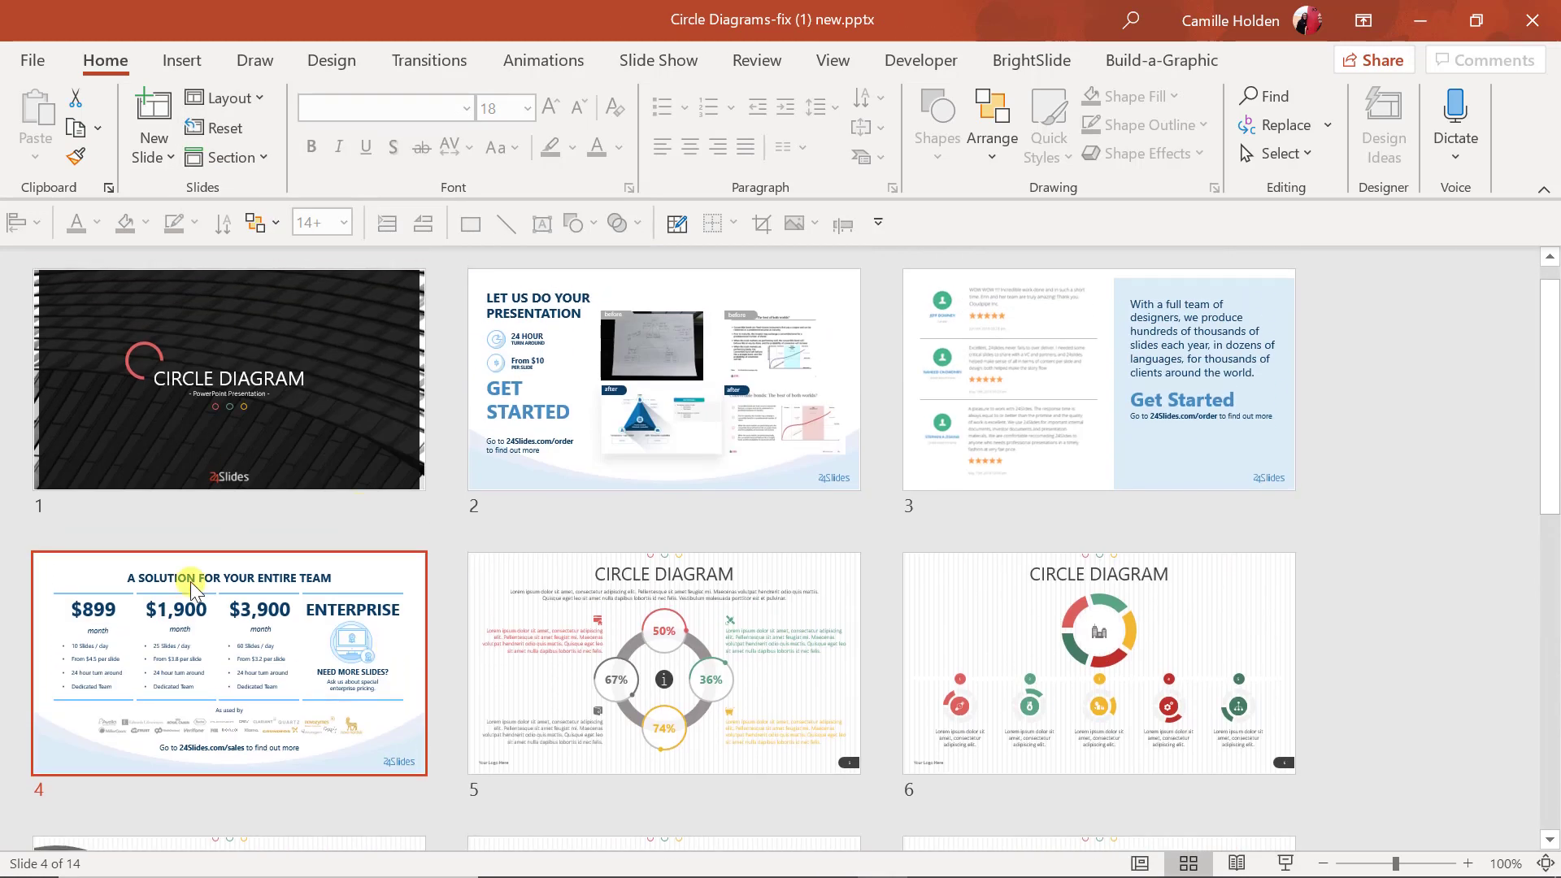
pyautogui.scroll(-3, 122, 593)
pyautogui.doubleClick(70, 608)
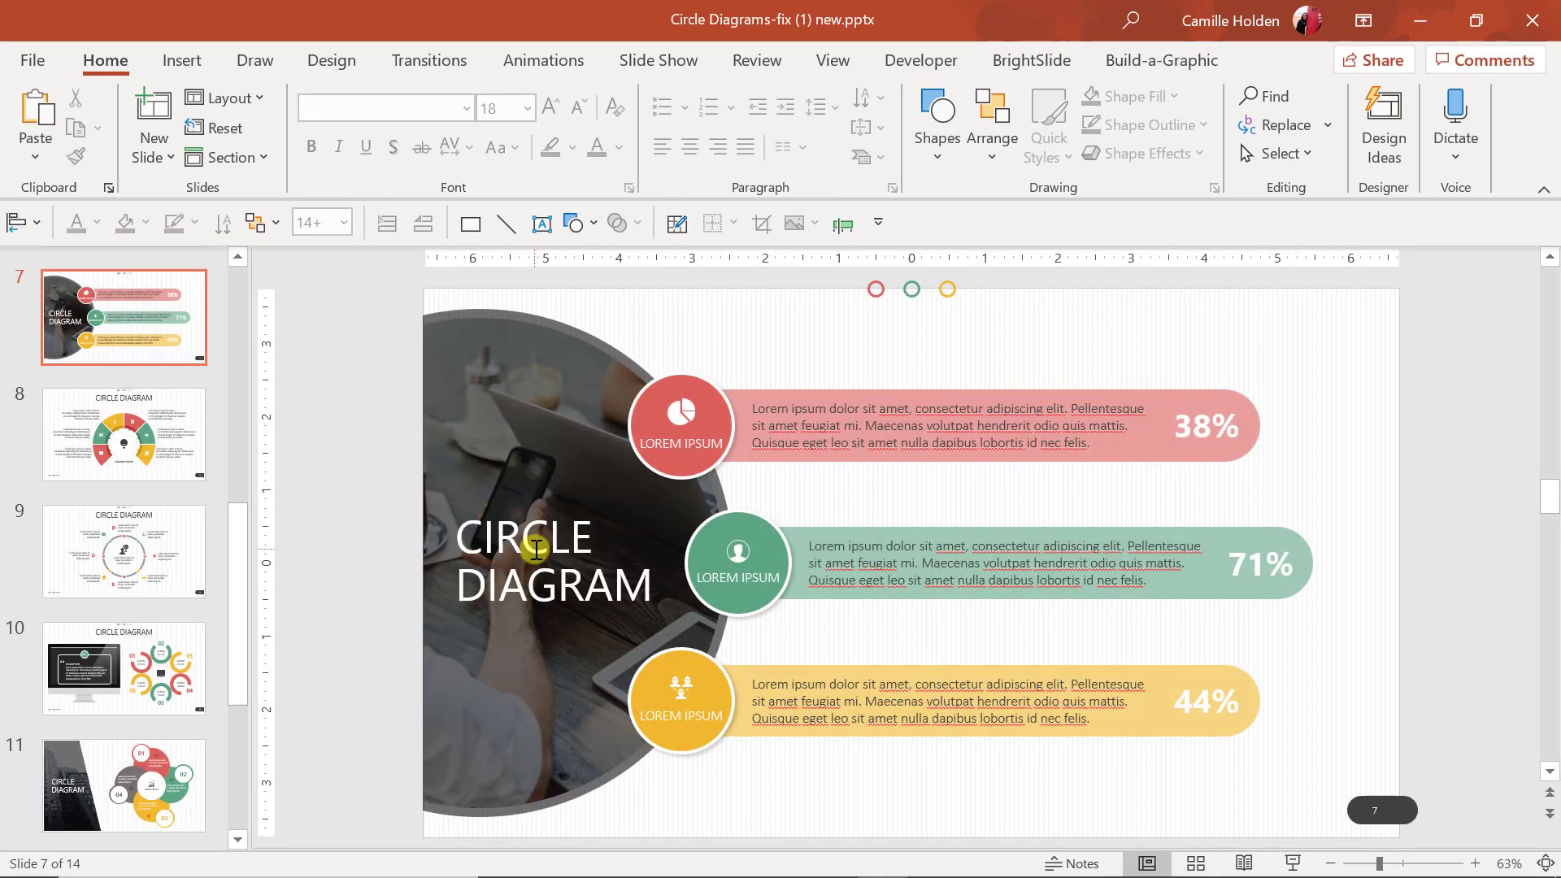
pyautogui.click(520, 529)
pyautogui.moveTo(515, 642); pyautogui.dragTo(352, 694)
# - Replace the old photo with the Fenchurch street buildings picture in the placeholder
pyautogui.click(597, 777)
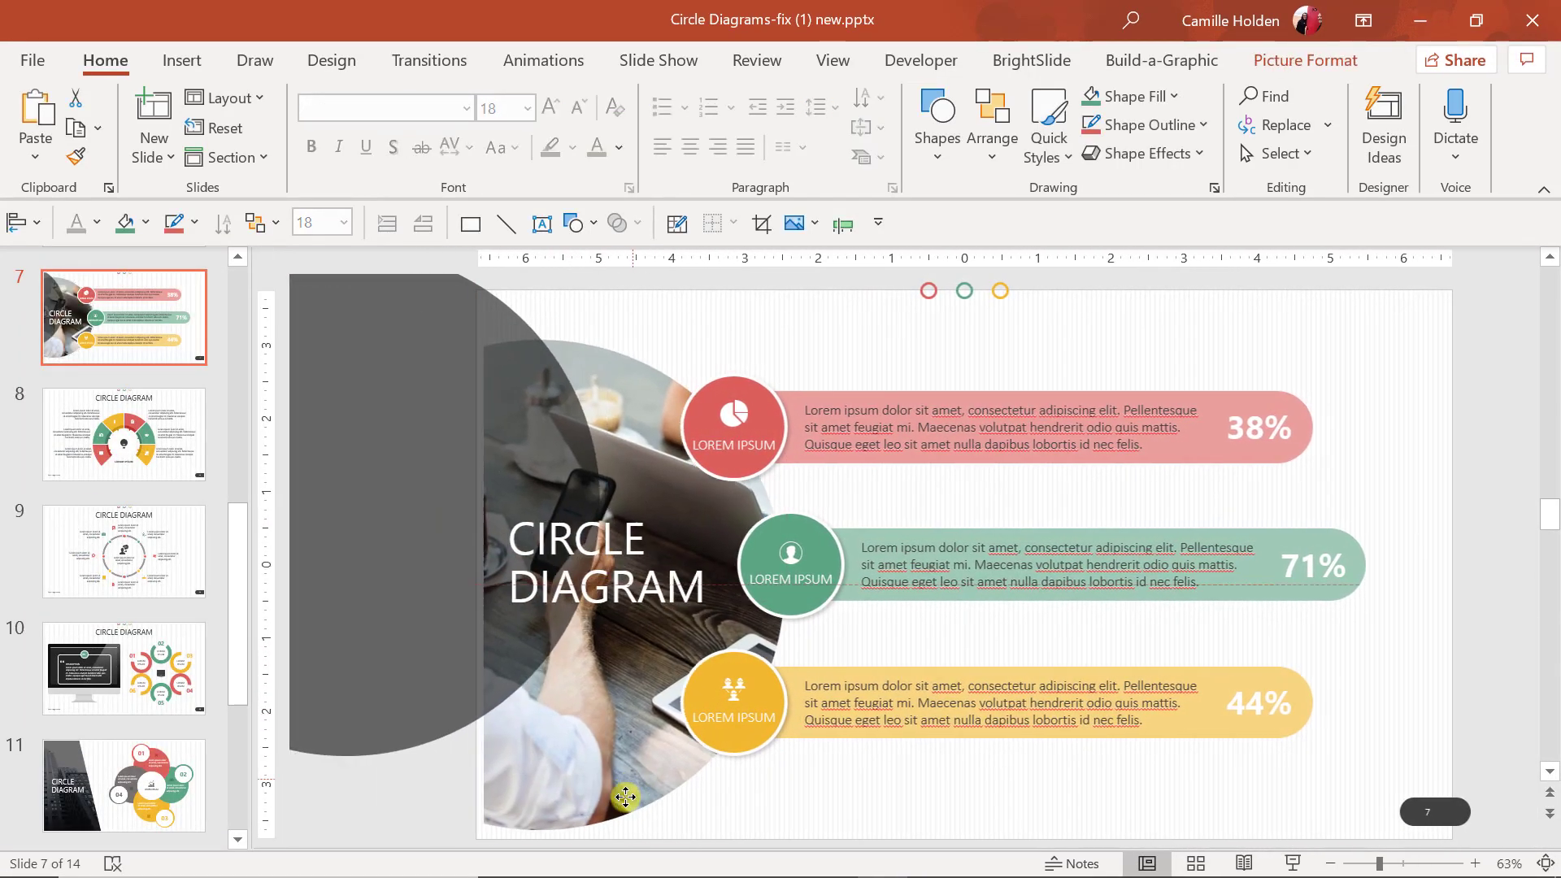
pyautogui.press('Delete')
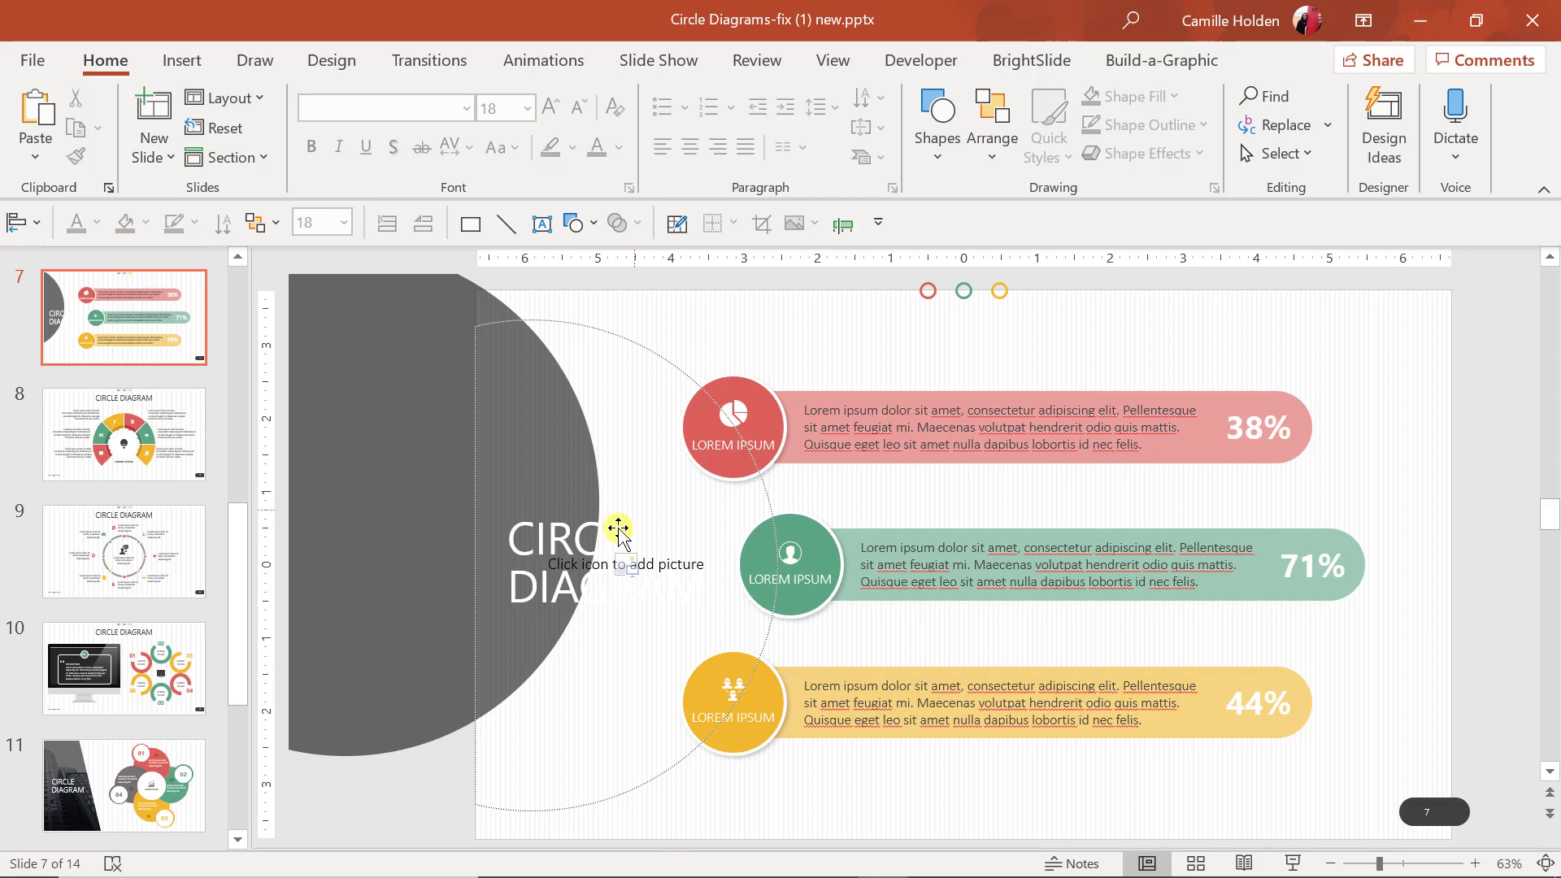
pyautogui.click(635, 565)
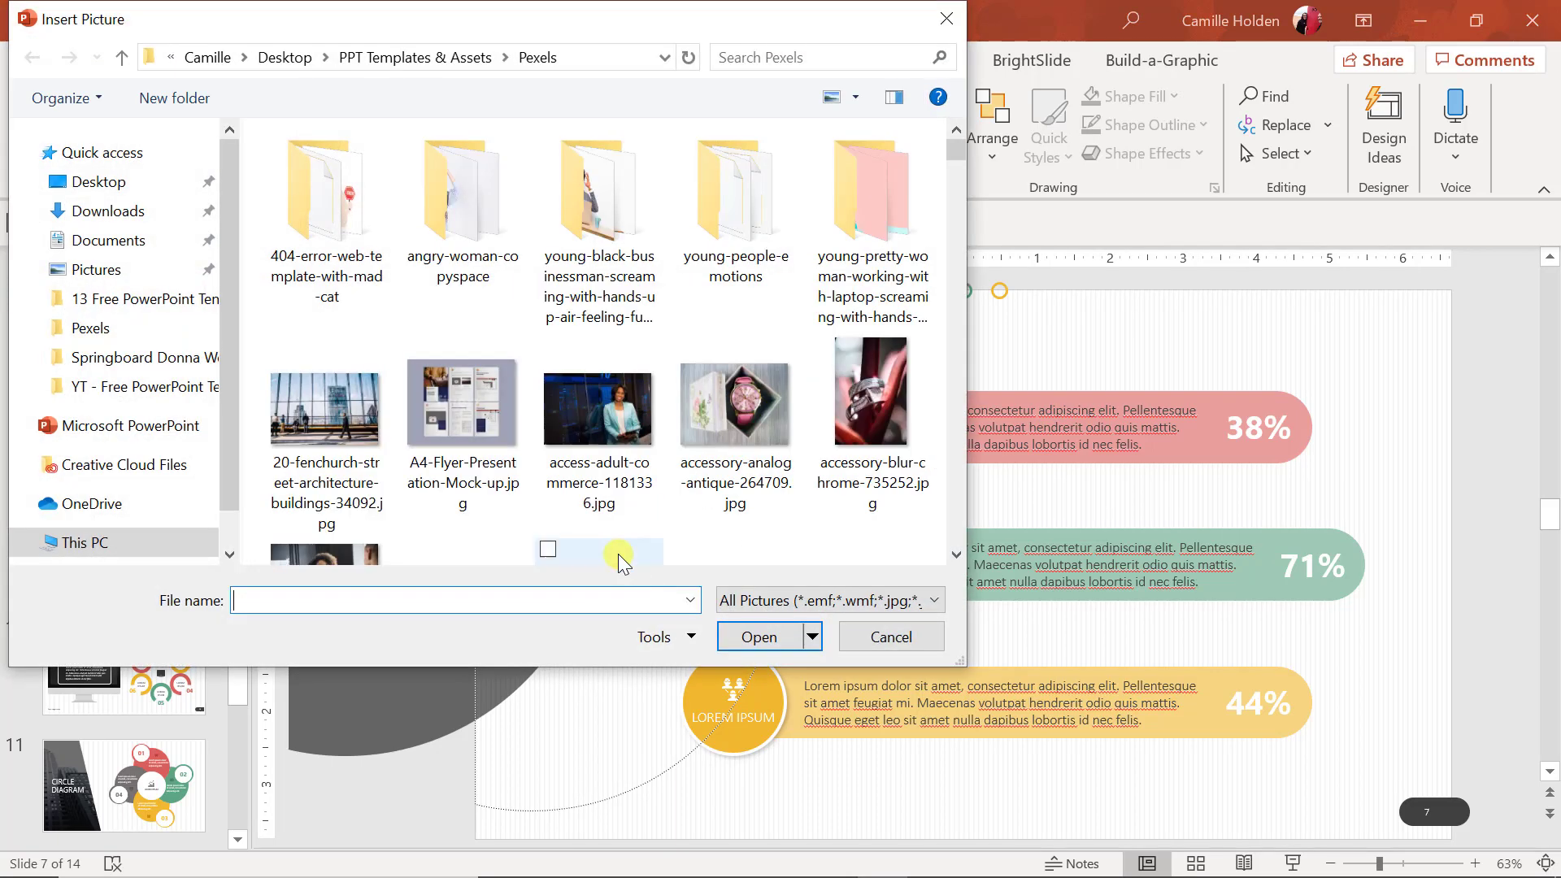
pyautogui.click(301, 429)
pyautogui.click(764, 637)
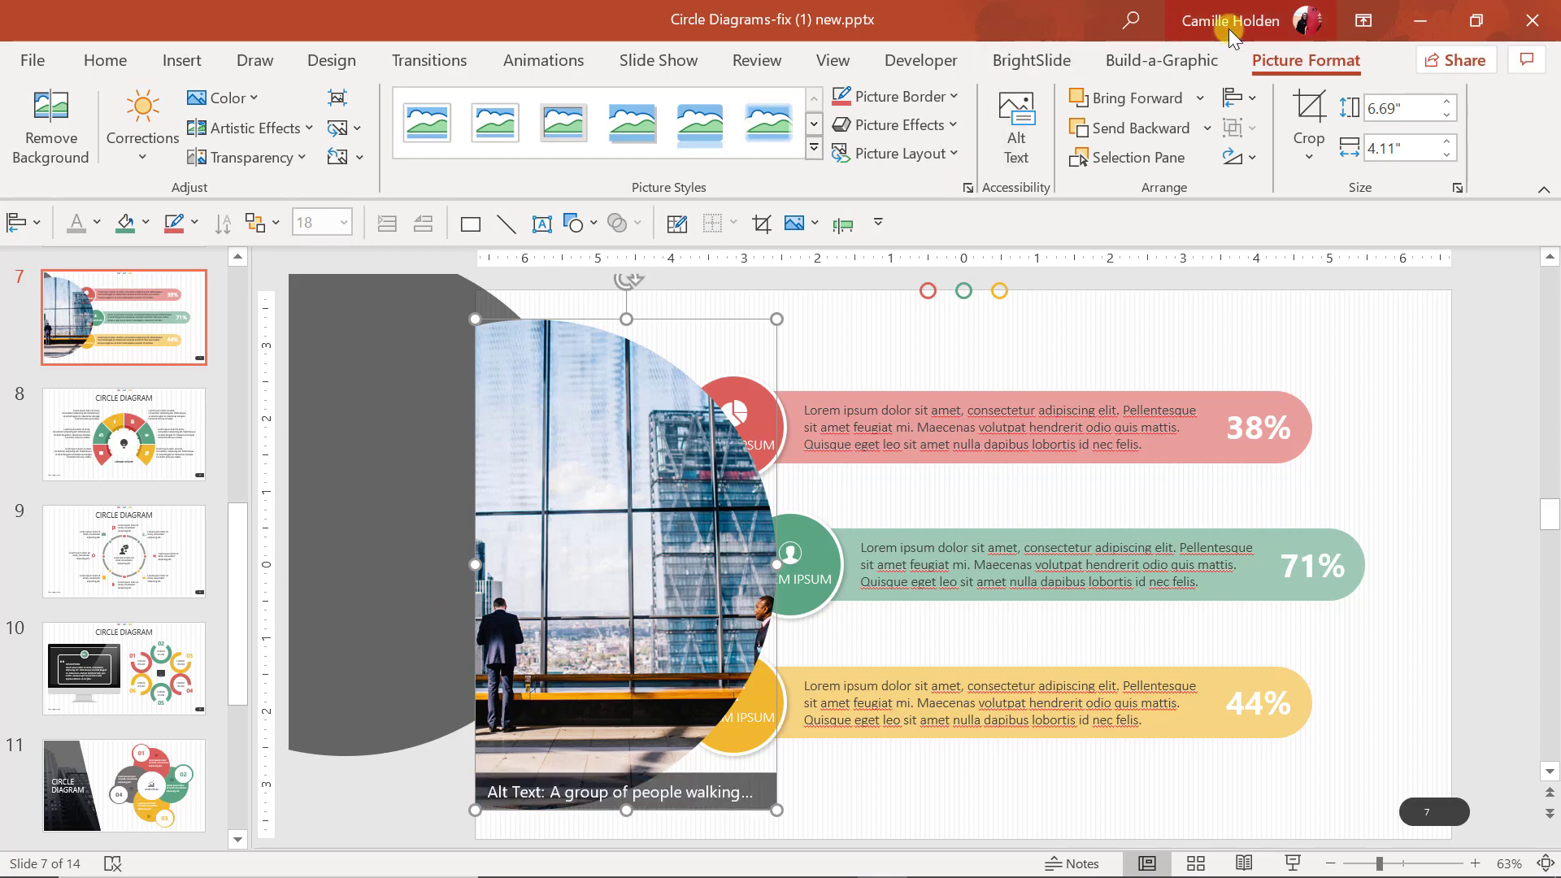
# - Send the new photo to the back and move the grey half-circle back over it
pyautogui.click(1210, 130)
pyautogui.click(1171, 202)
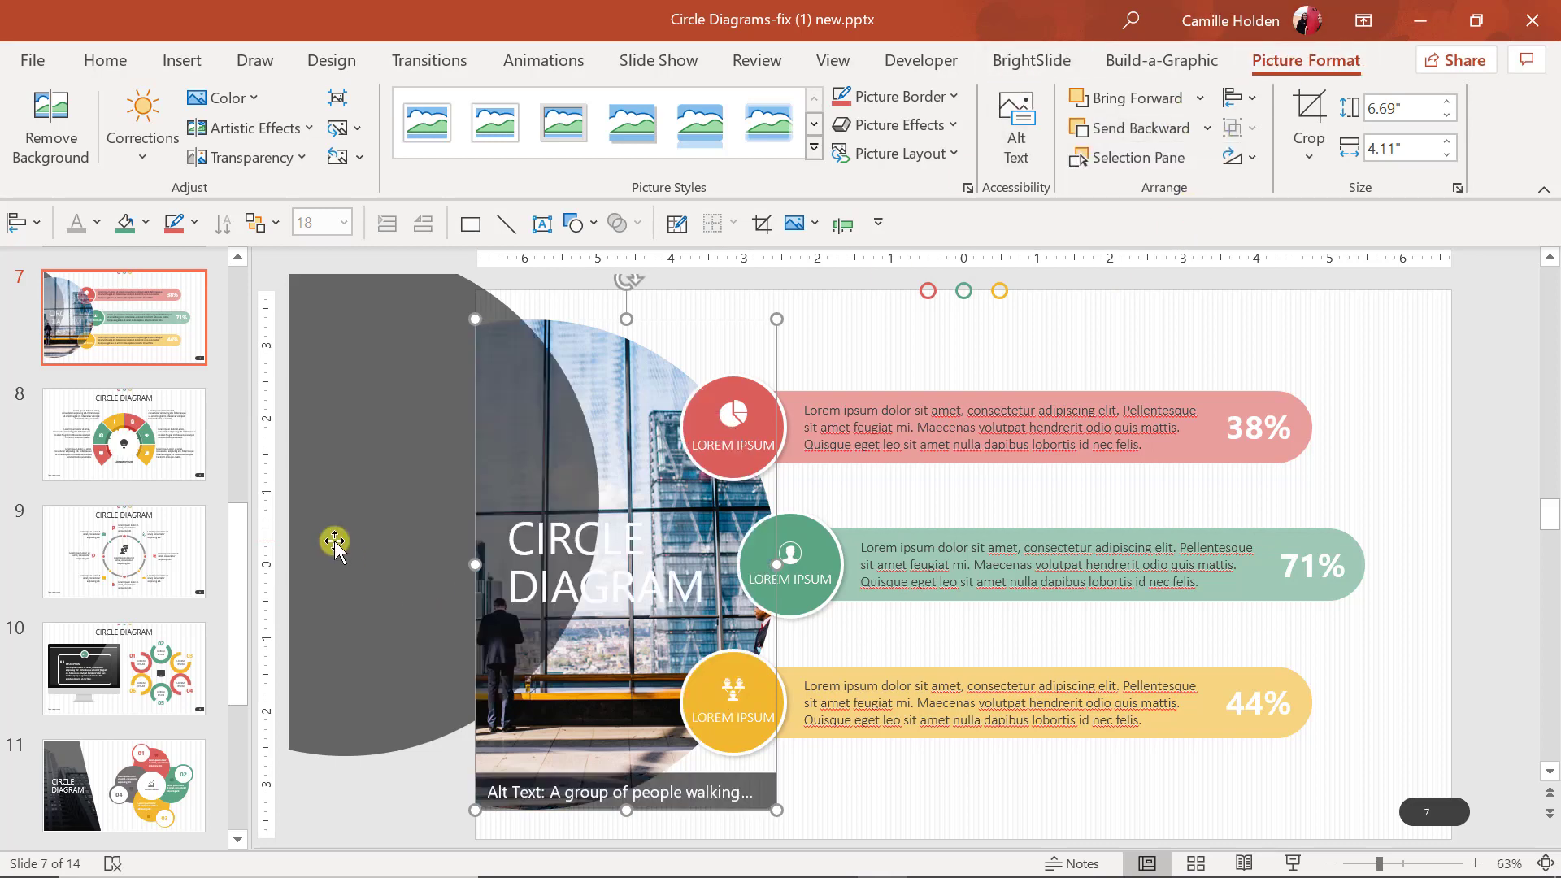
pyautogui.click(334, 539)
pyautogui.click(203, 126)
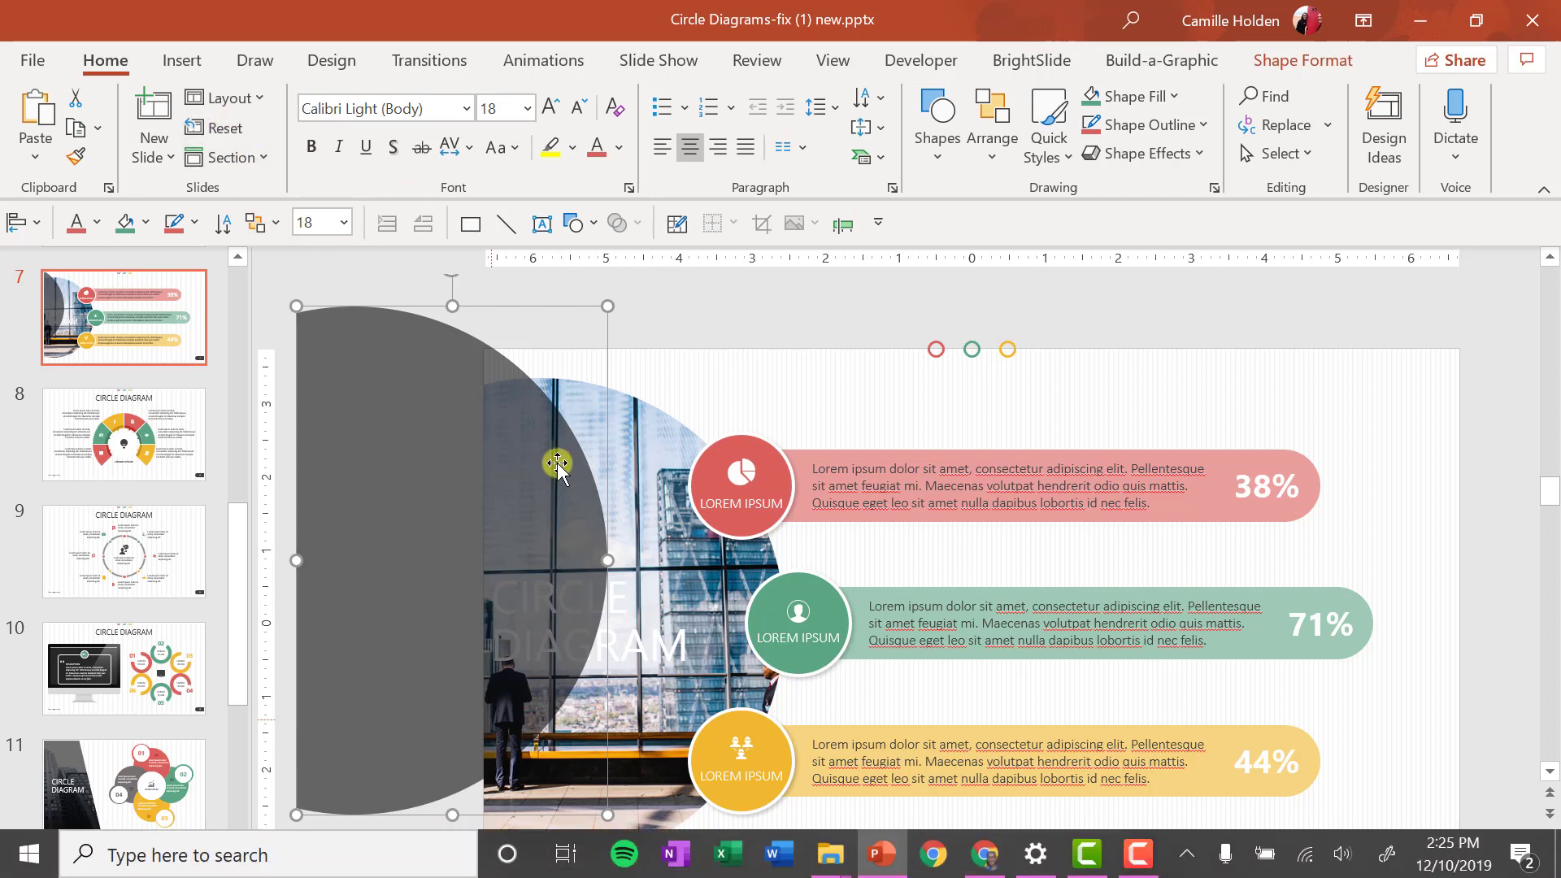
pyautogui.click(398, 524)
pyautogui.moveTo(398, 524); pyautogui.dragTo(618, 514)
pyautogui.click(397, 603)
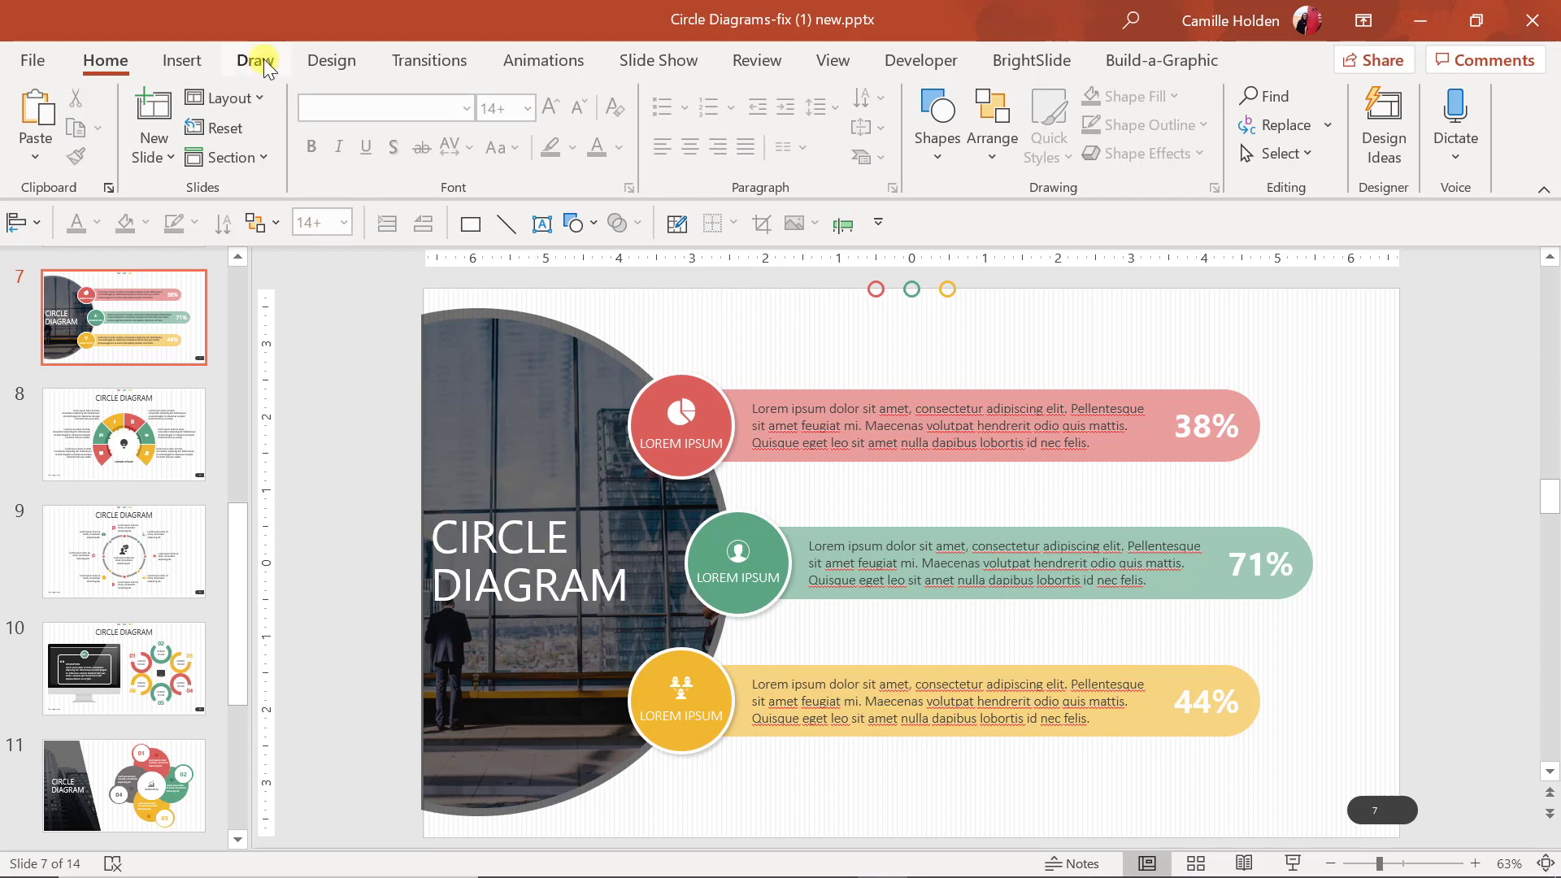
pyautogui.click(251, 96)
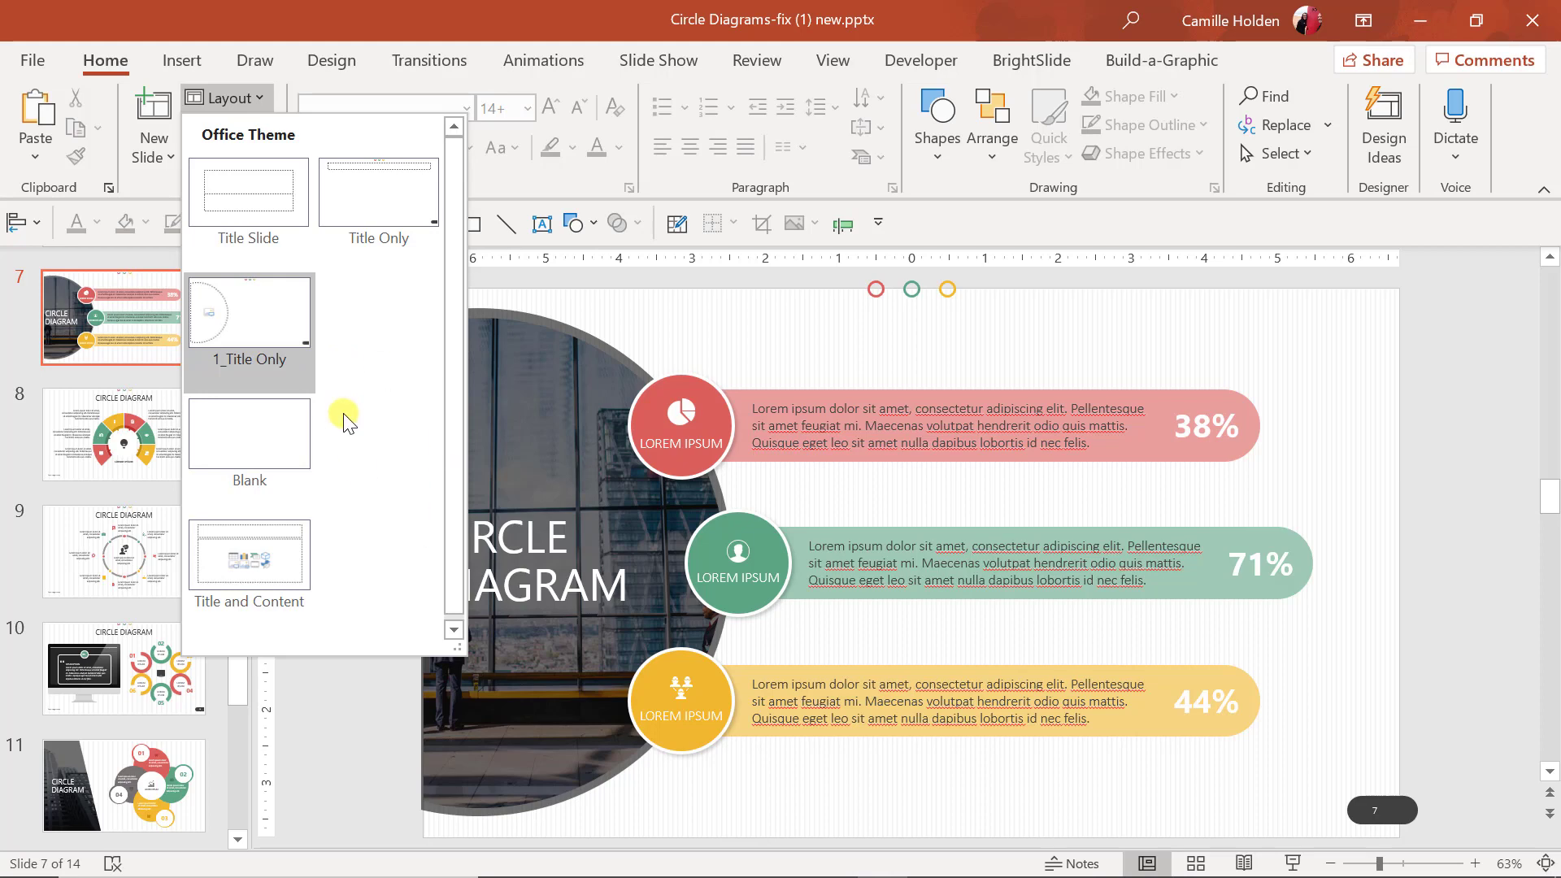
# - Open slide 8, checking its layout list without changing anything
pyautogui.click(295, 798)
pyautogui.click(130, 435)
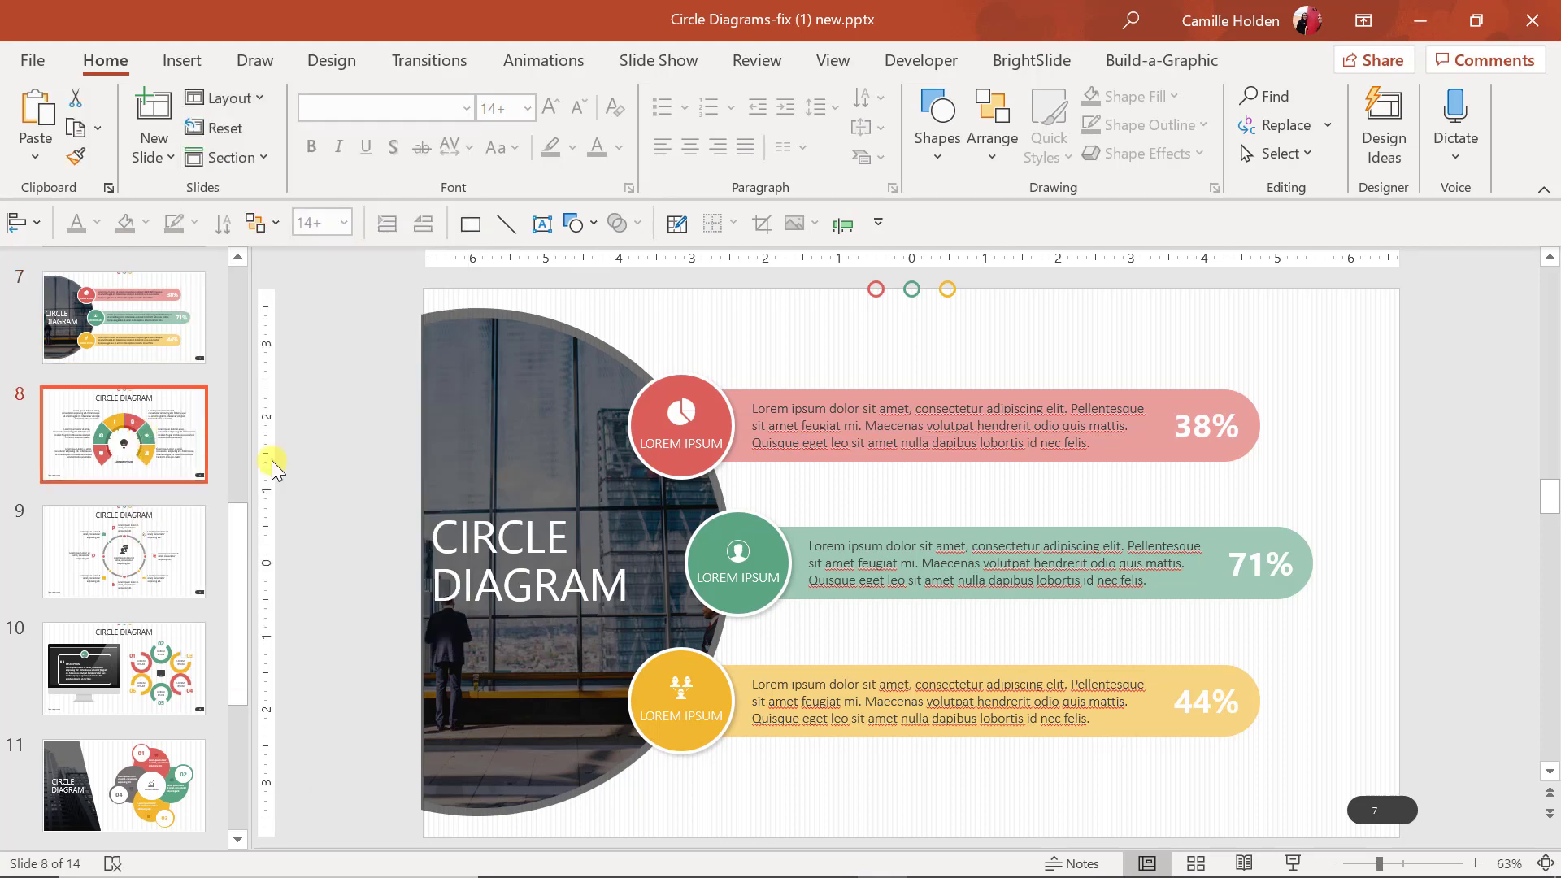
pyautogui.click(224, 98)
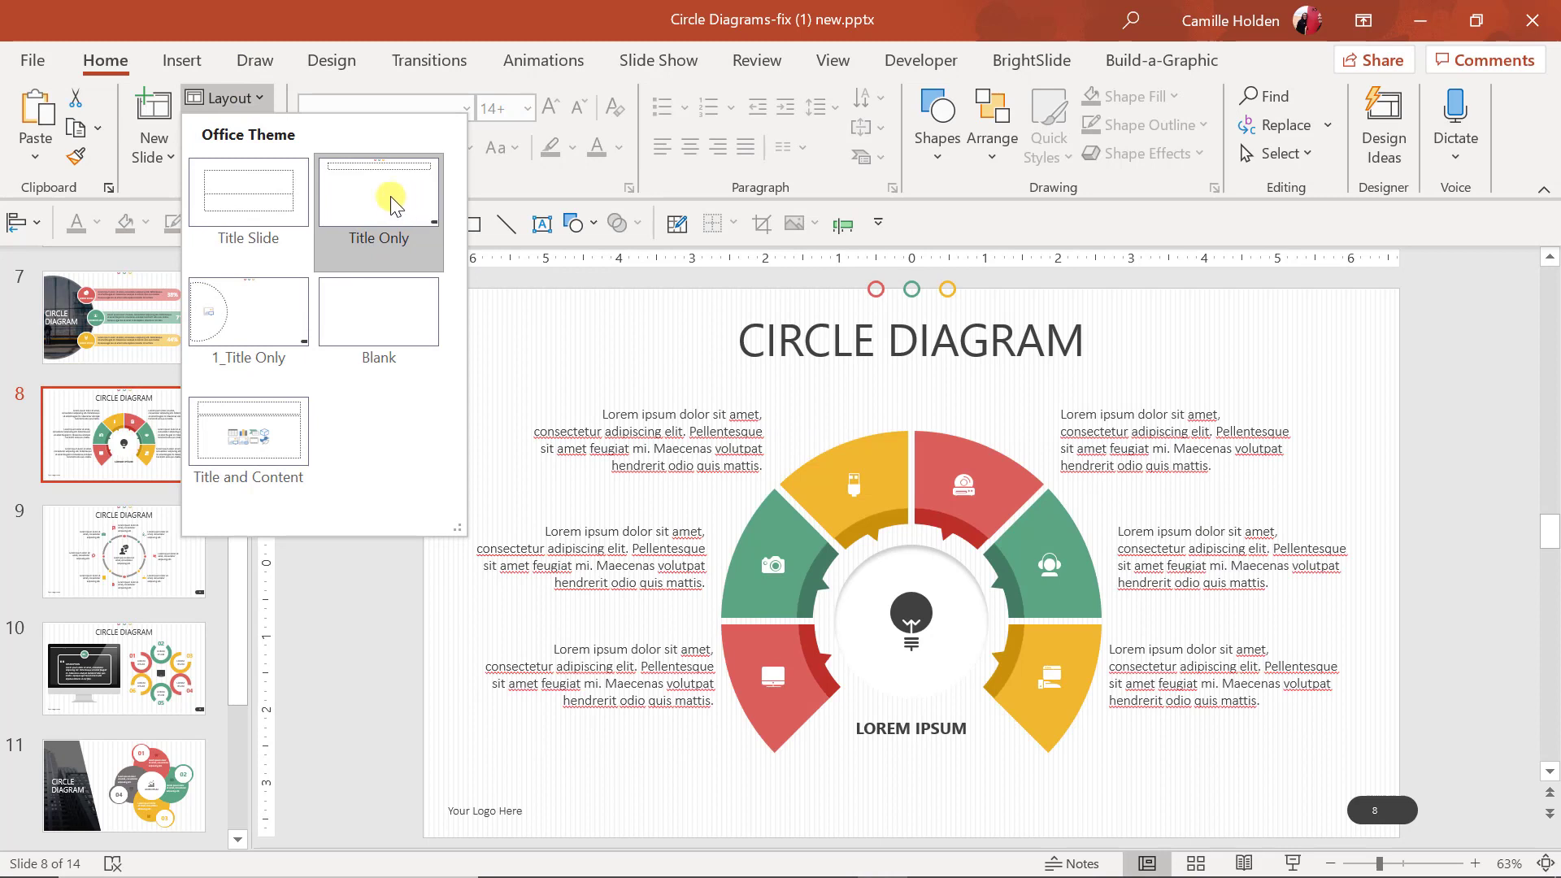
pyautogui.click(373, 704)
# - Delete the arch diagram's lower-right yellow segment and its leftover inner arc
pyautogui.click(796, 663)
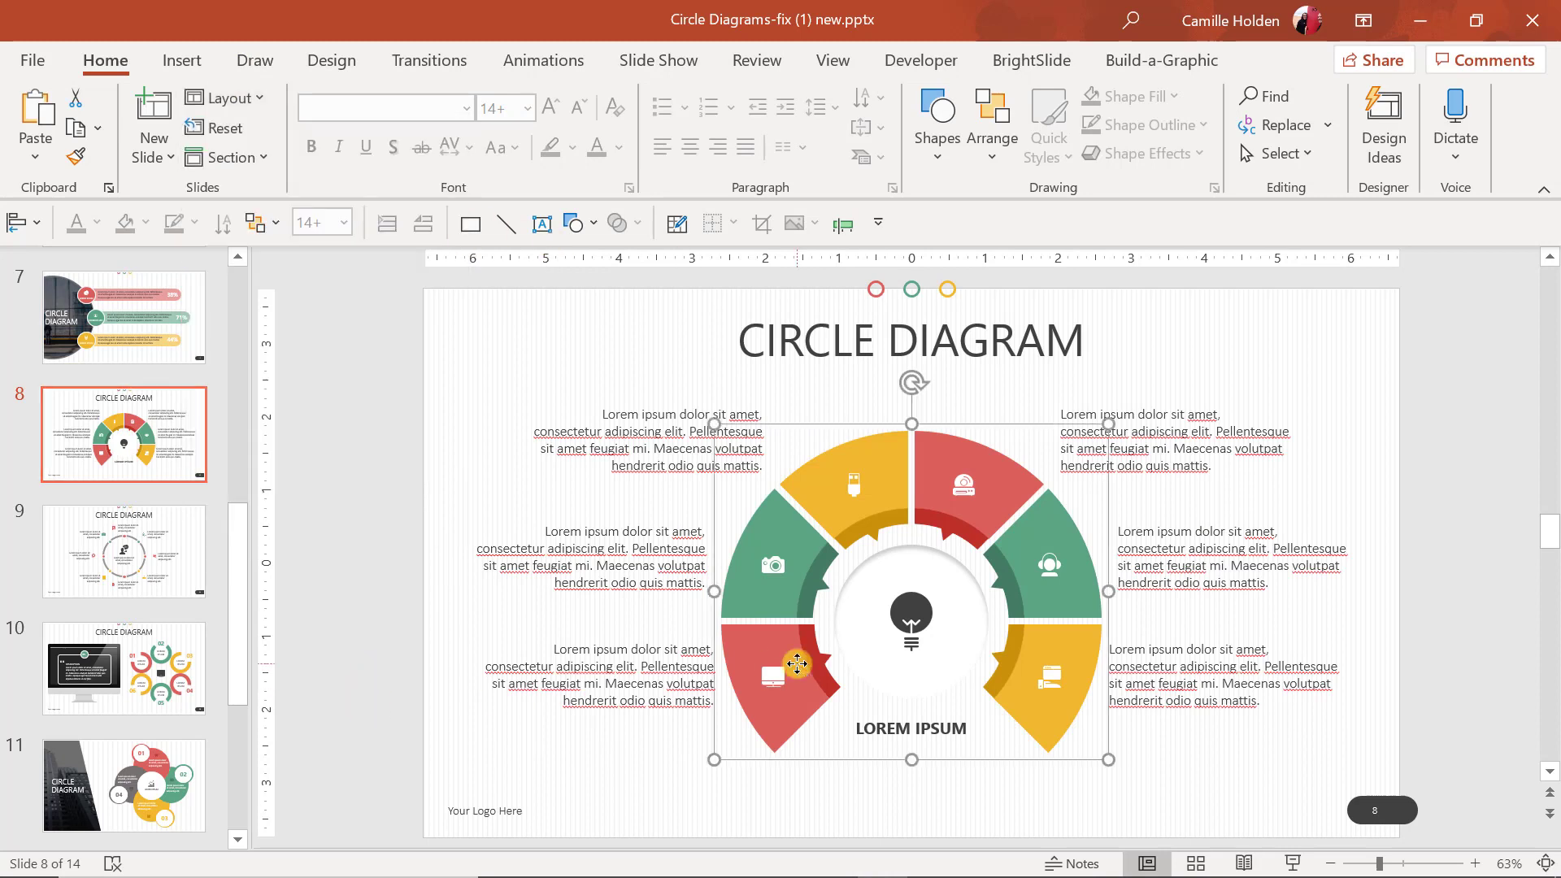
pyautogui.click(849, 524)
pyautogui.click(801, 658)
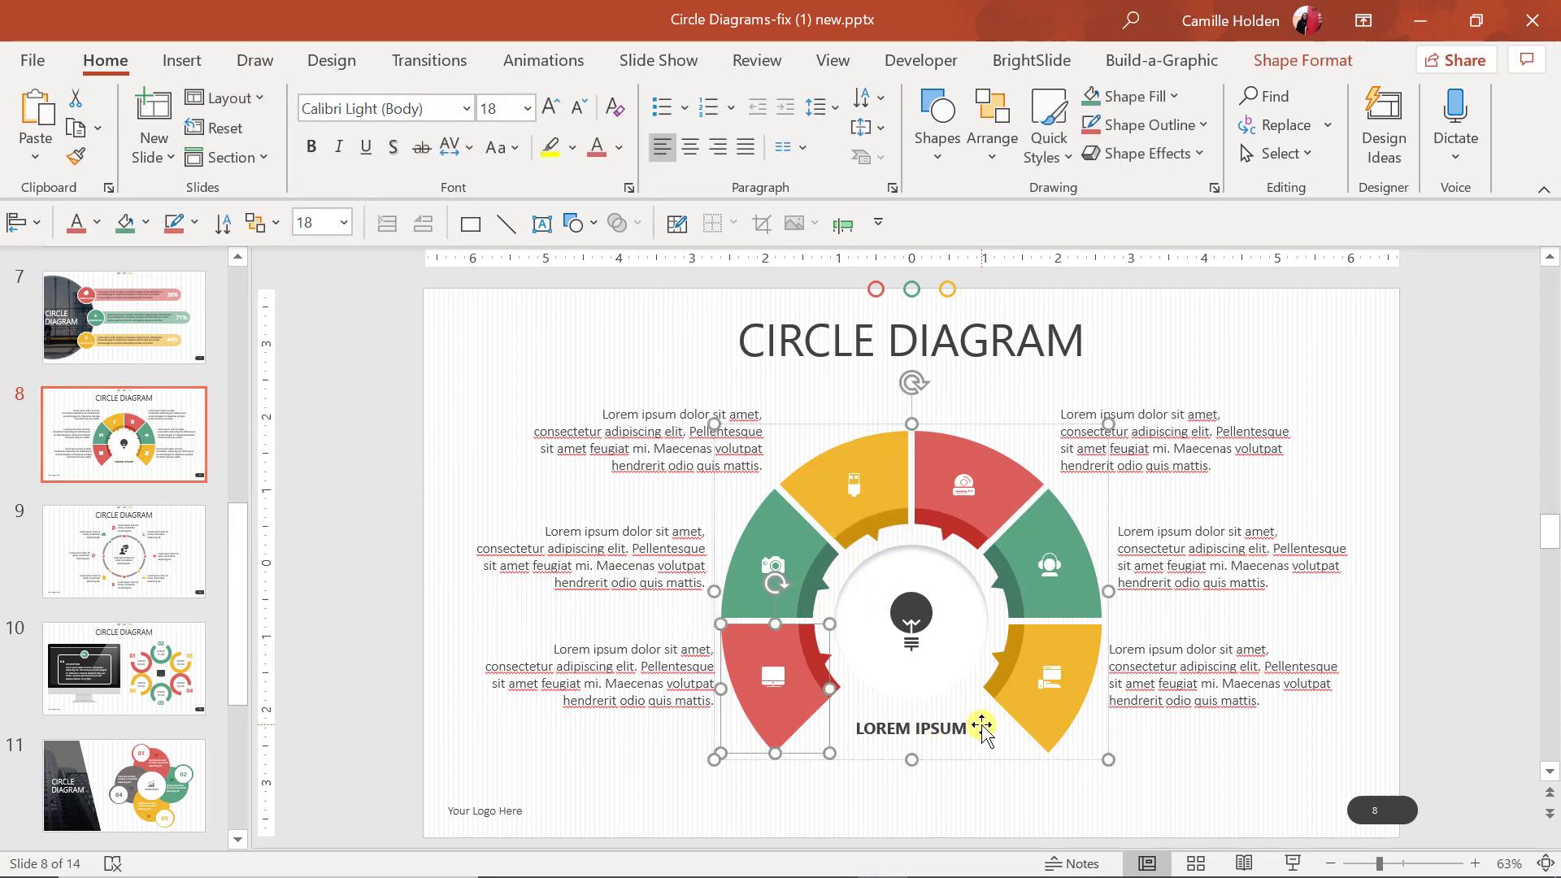
pyautogui.click(1009, 700)
pyautogui.click(1047, 500)
pyautogui.click(961, 456)
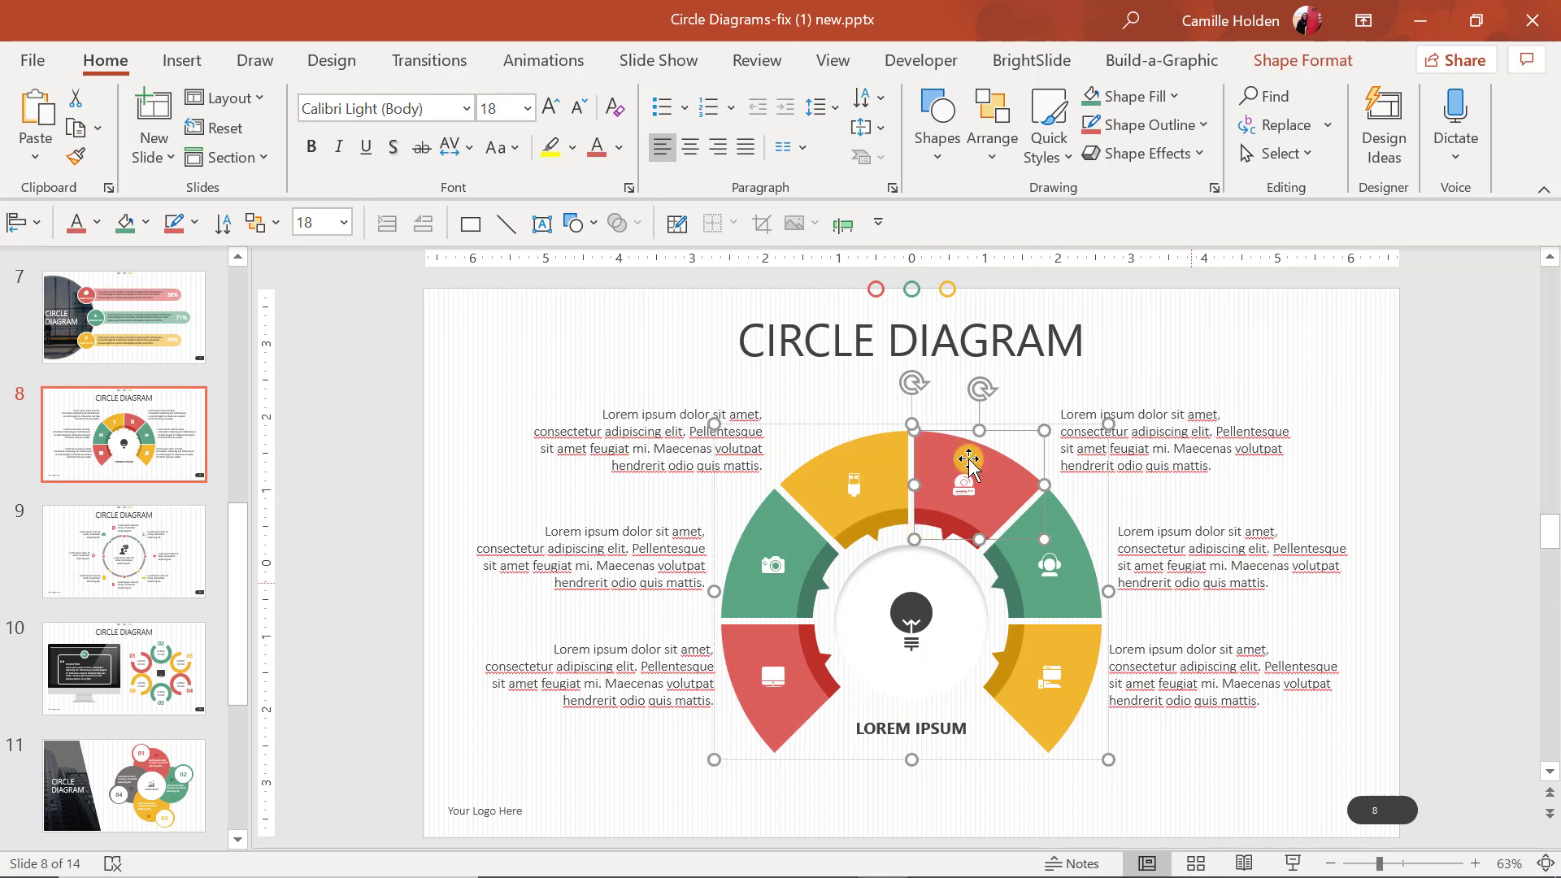
pyautogui.click(1059, 696)
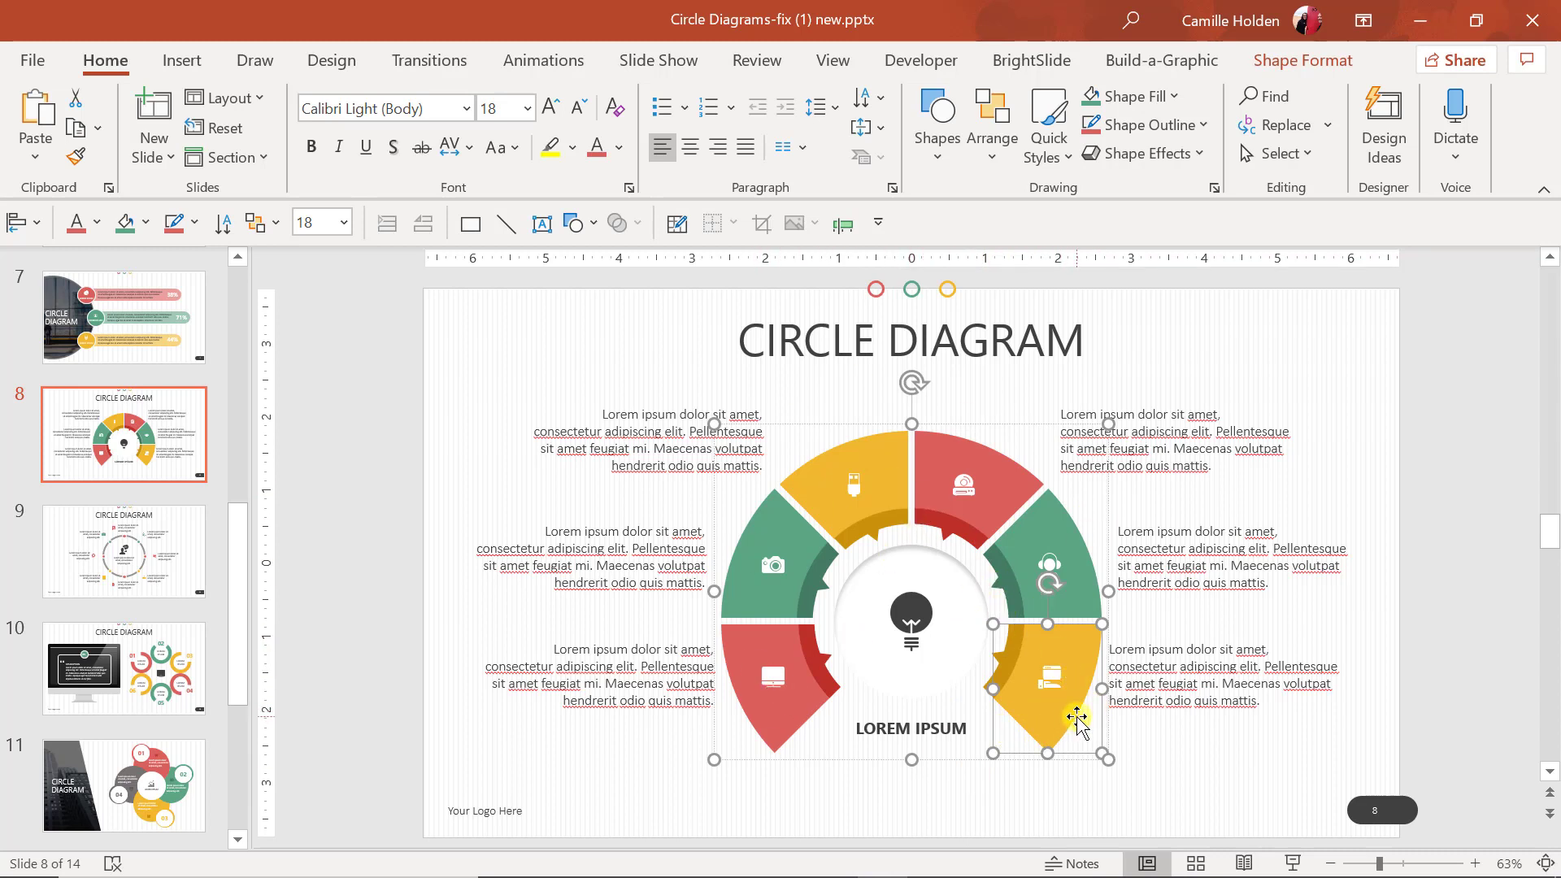
pyautogui.press('Delete')
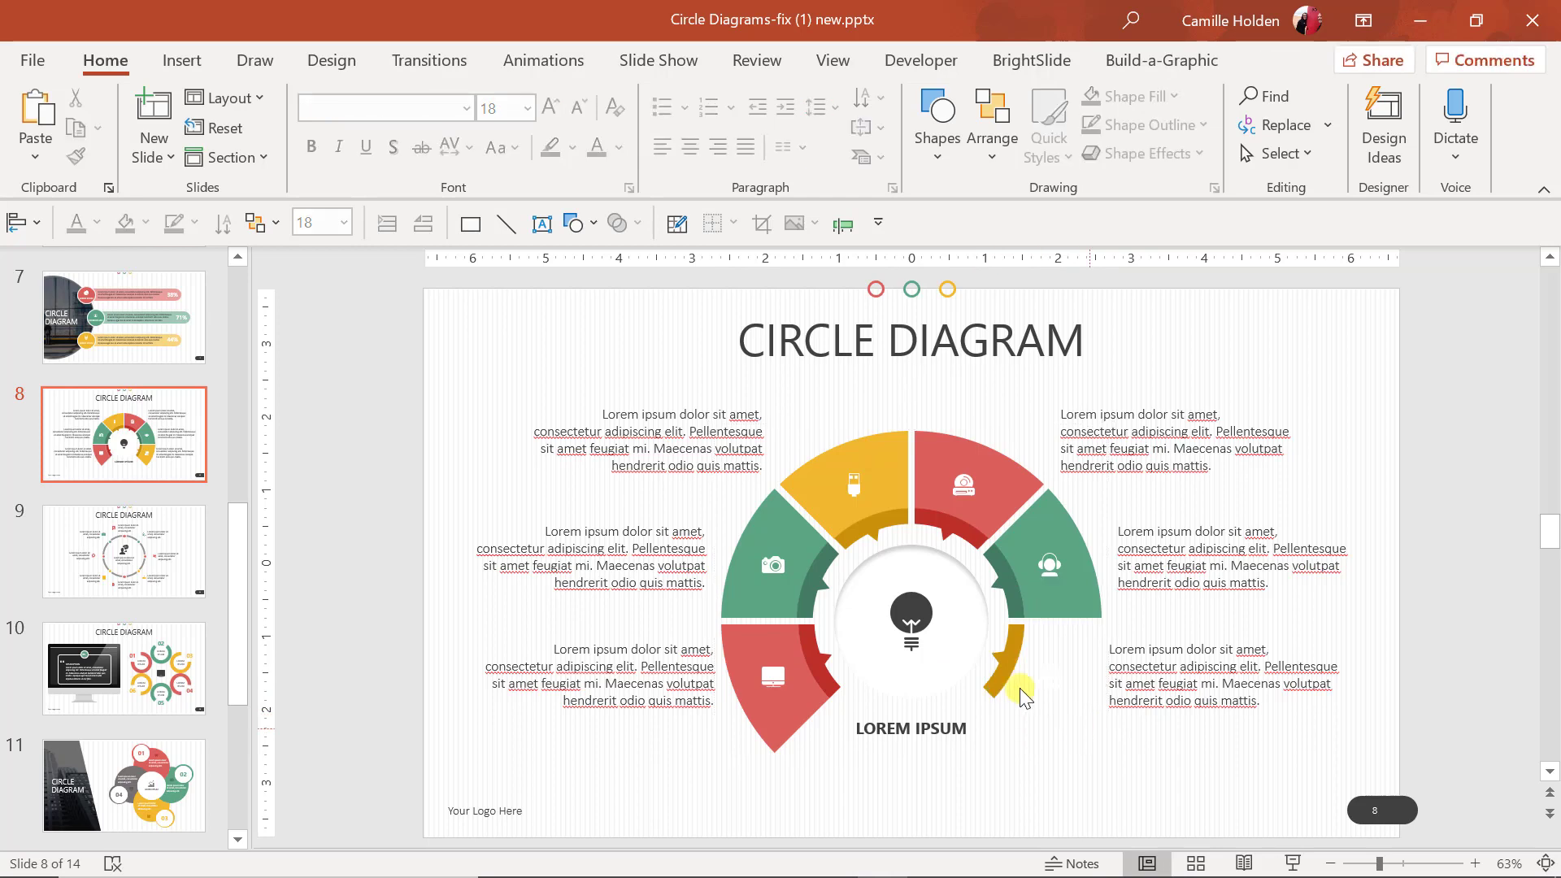
pyautogui.click(1008, 659)
pyautogui.press('Delete')
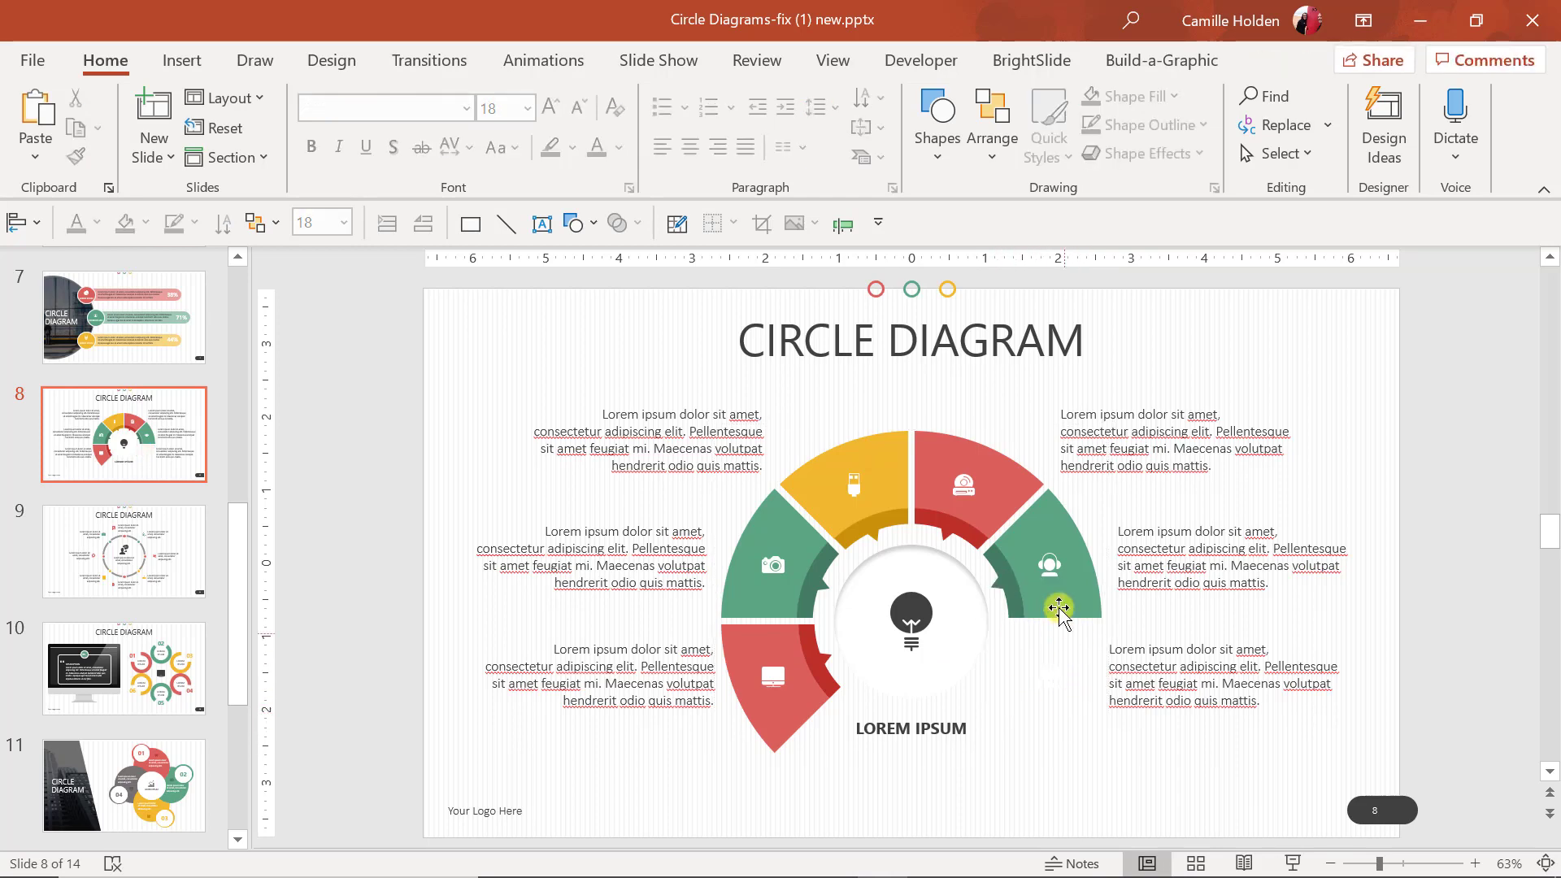
# - Rotate the arch diagram clockwise and select its icons and lower-right green segment
pyautogui.click(1081, 579)
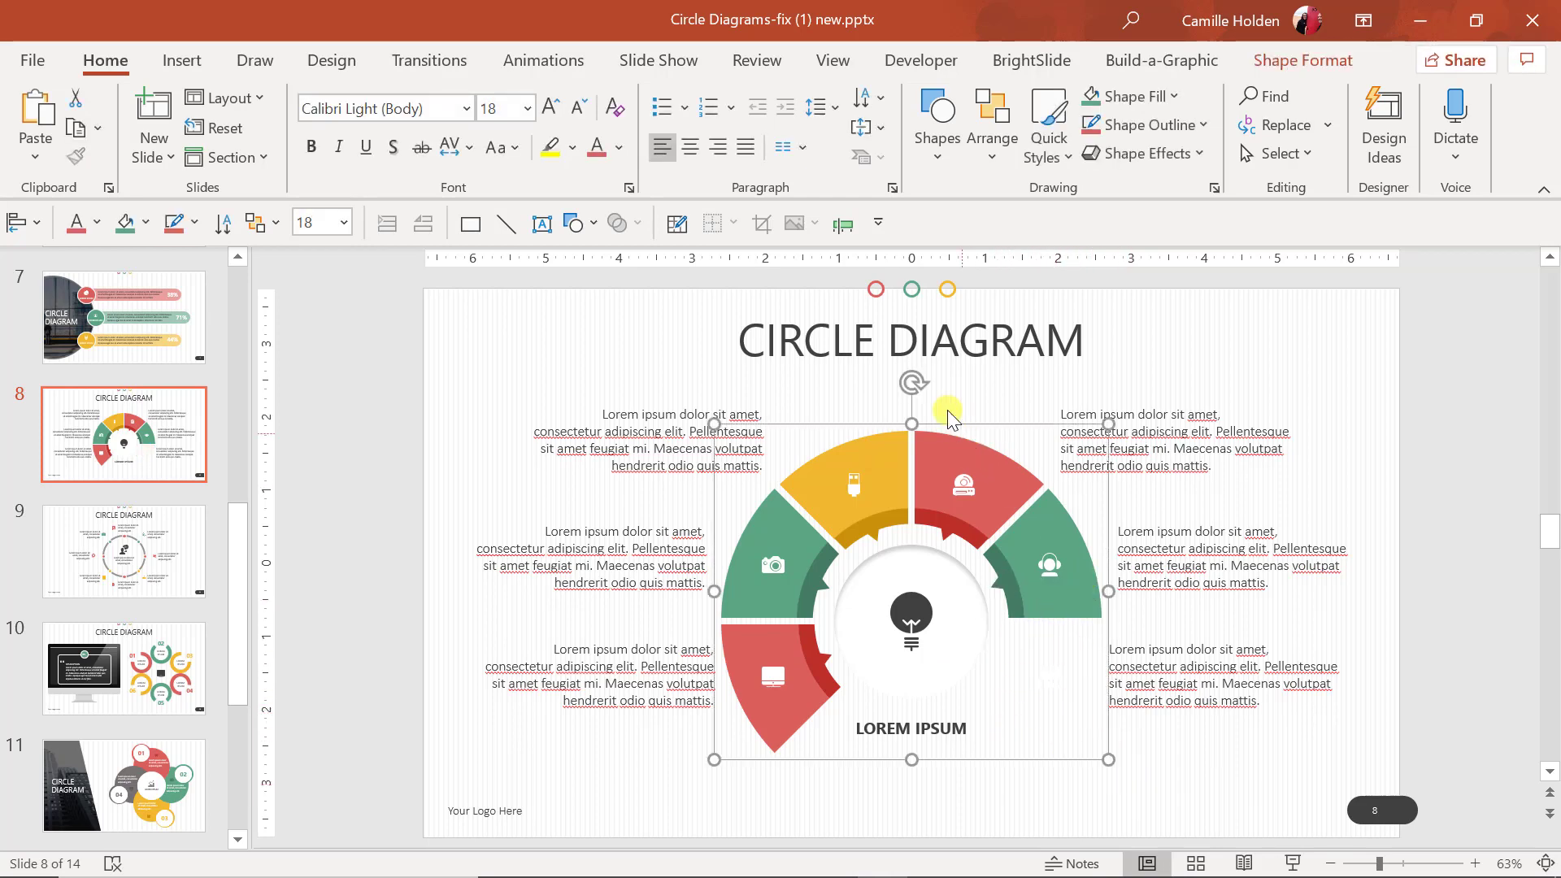
pyautogui.moveTo(914, 384); pyautogui.dragTo(1006, 449)
pyautogui.click(911, 616)
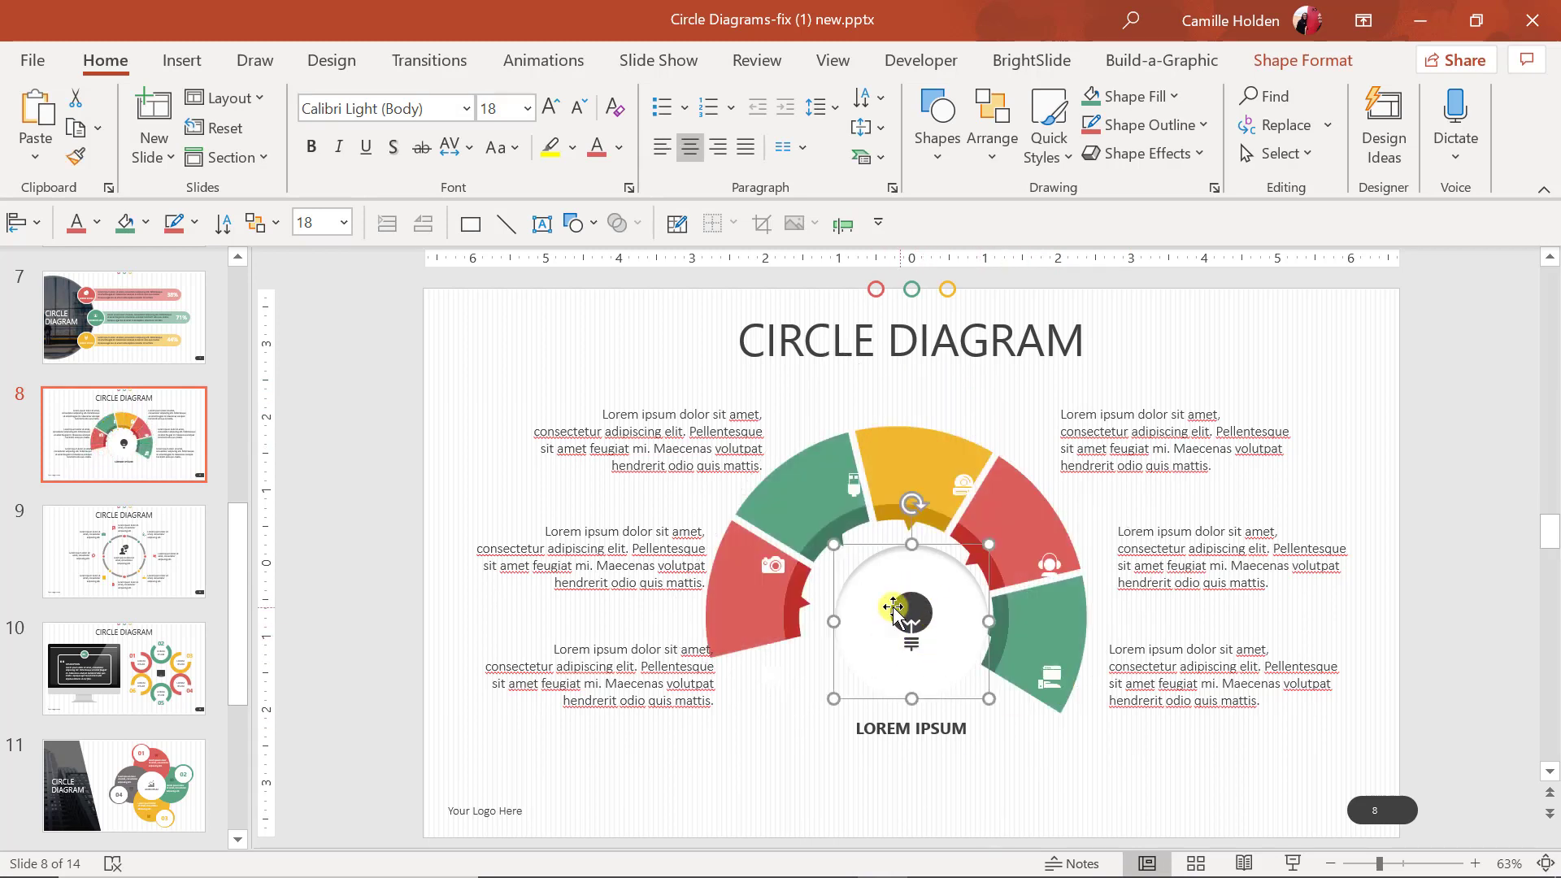
pyautogui.click(785, 568)
pyautogui.click(781, 566)
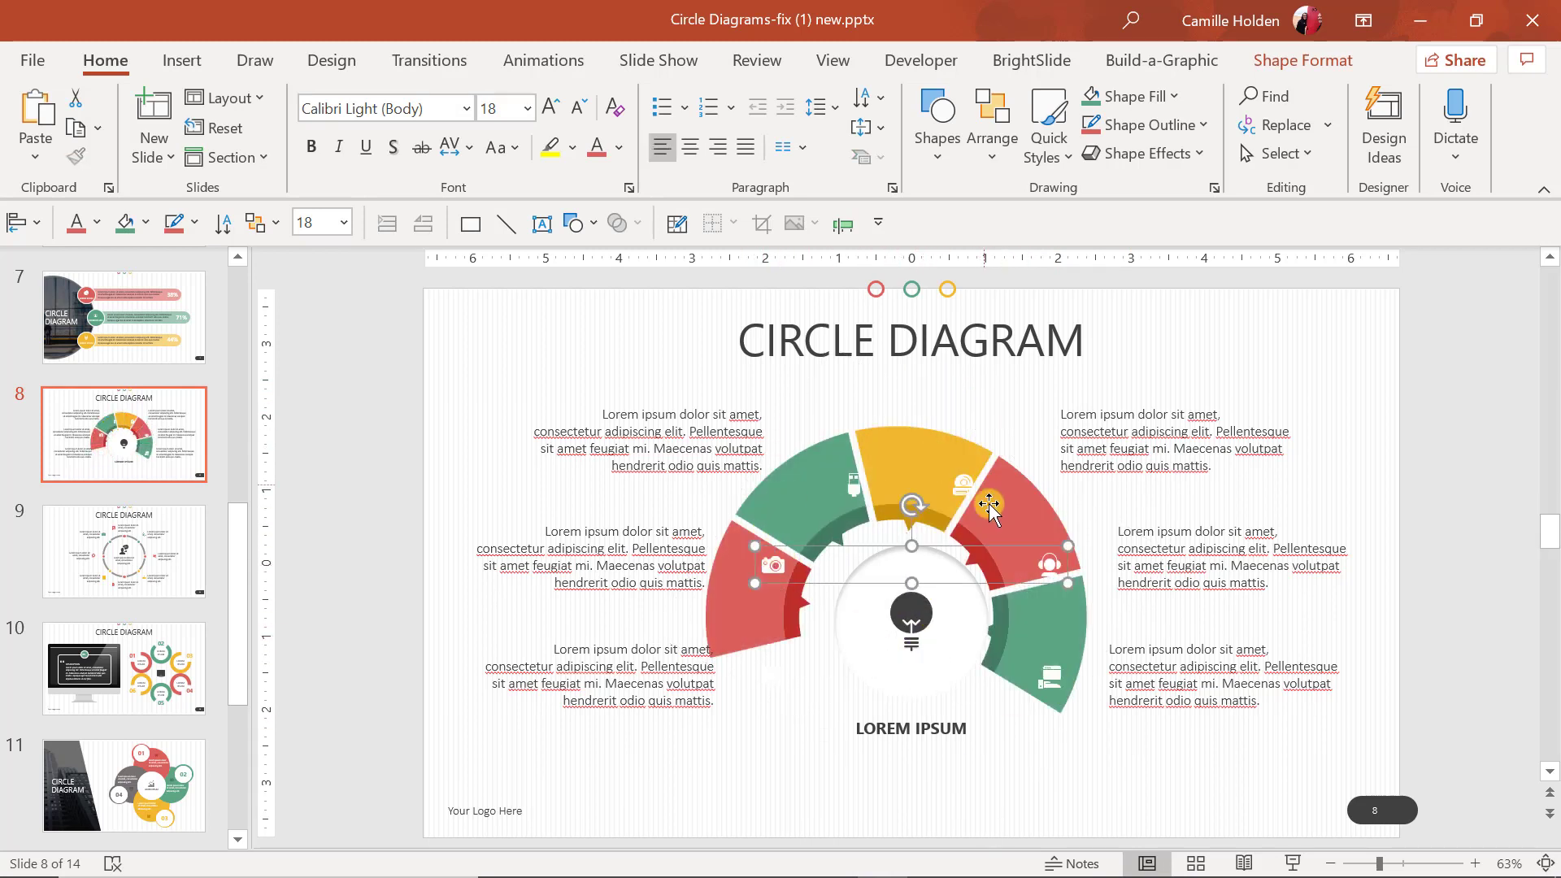
pyautogui.click(854, 486)
pyautogui.click(854, 486)
pyautogui.click(1041, 663)
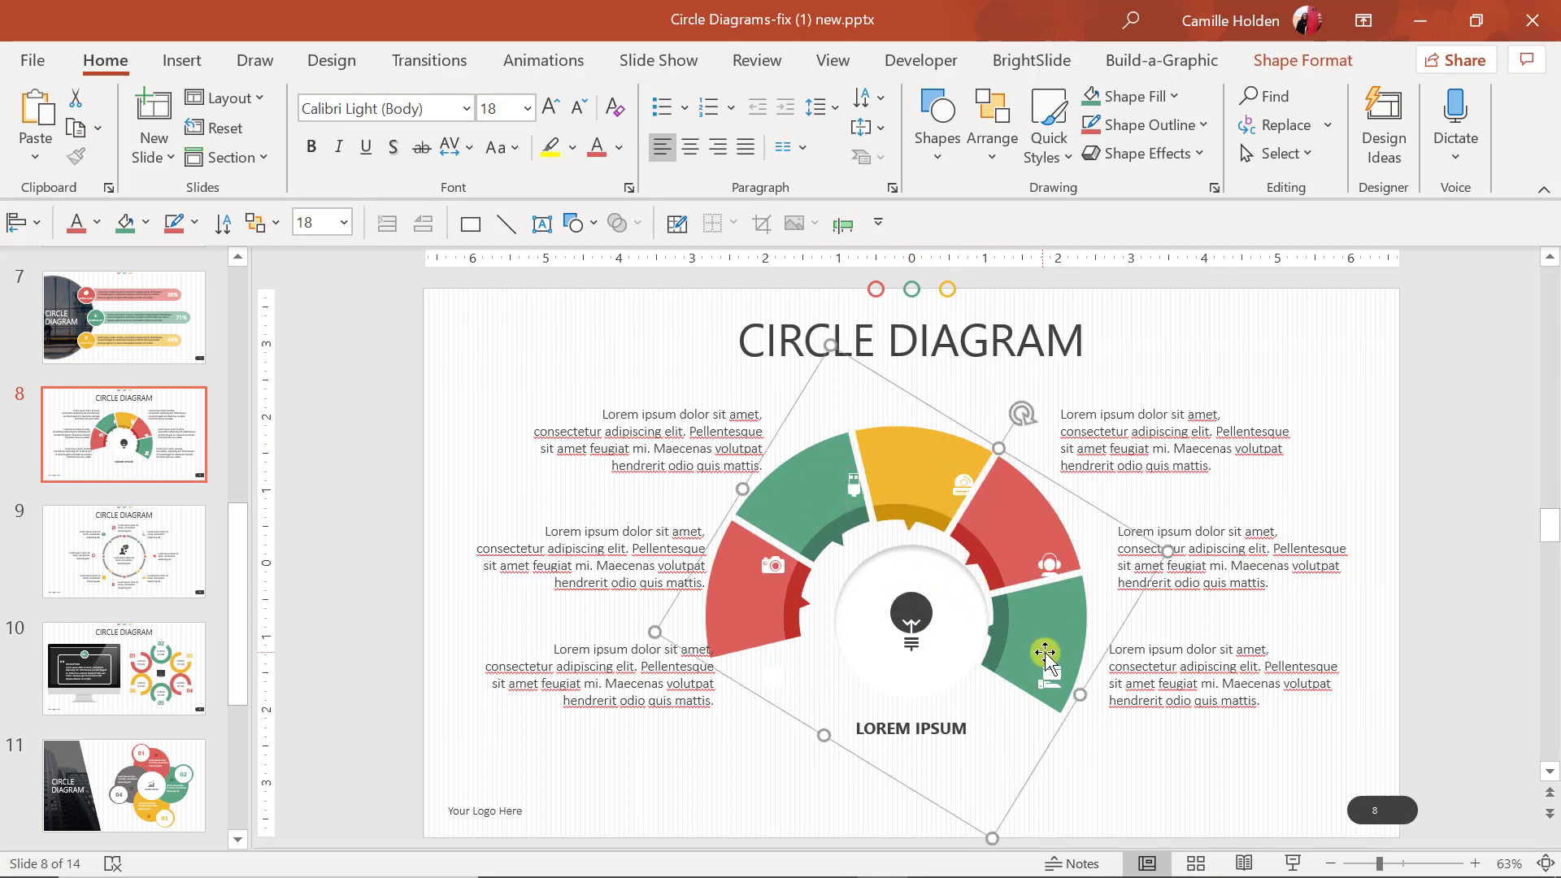
pyautogui.click(985, 675)
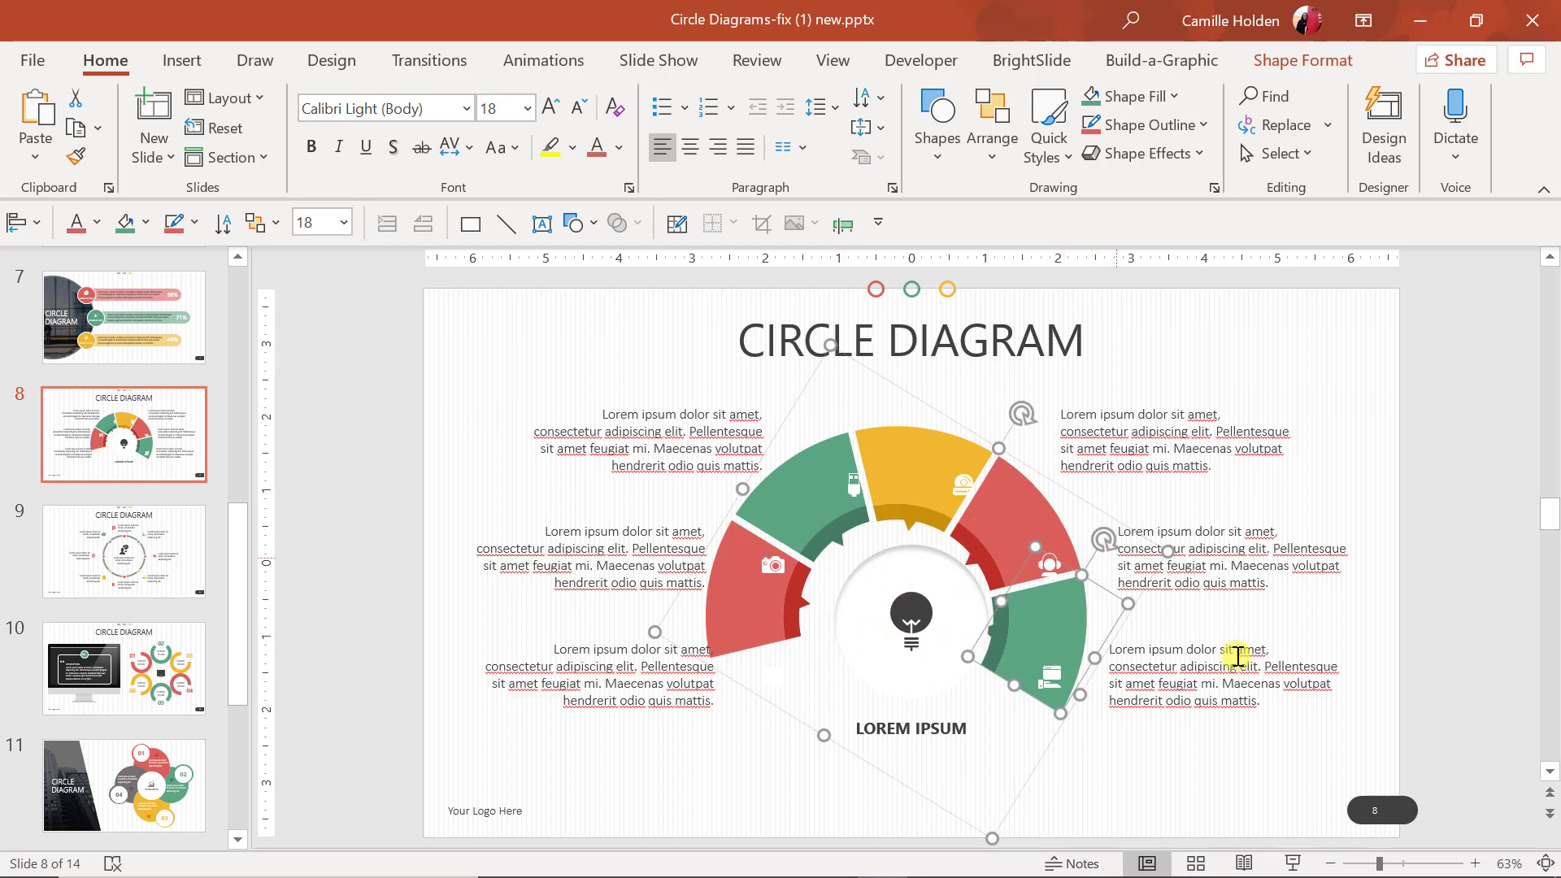
# - Undo the diagram changes and move on to slide 9
pyautogui.hotkey('ctrl', 'z')
pyautogui.hotkey('ctrl', 'z')
pyautogui.hotkey('ctrl', 'z')
pyautogui.hotkey('ctrl', 'z')
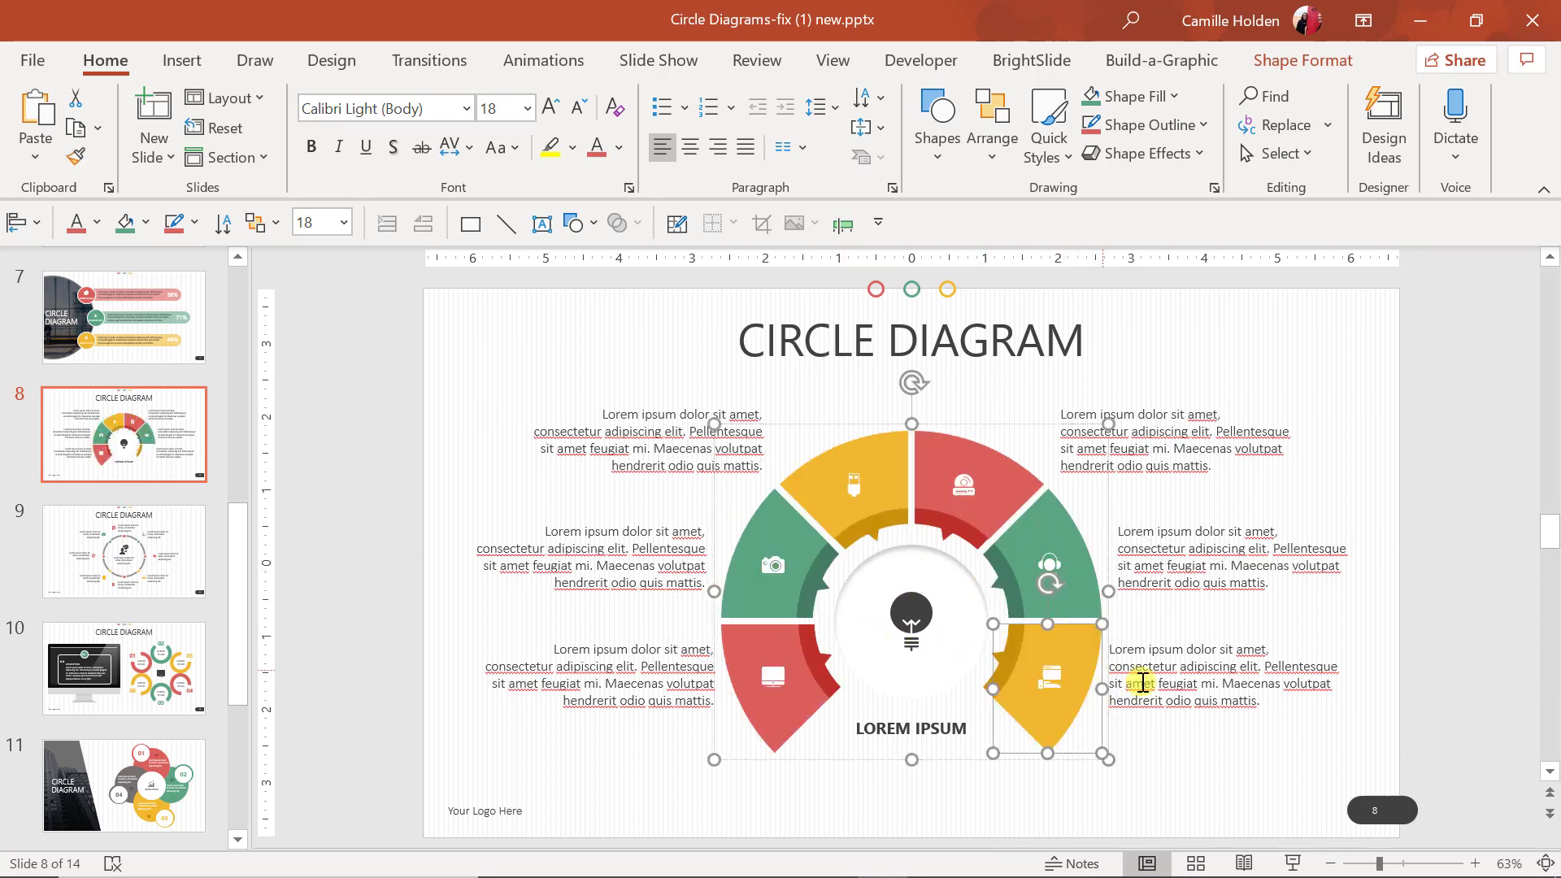
pyautogui.click(1426, 652)
pyautogui.click(98, 548)
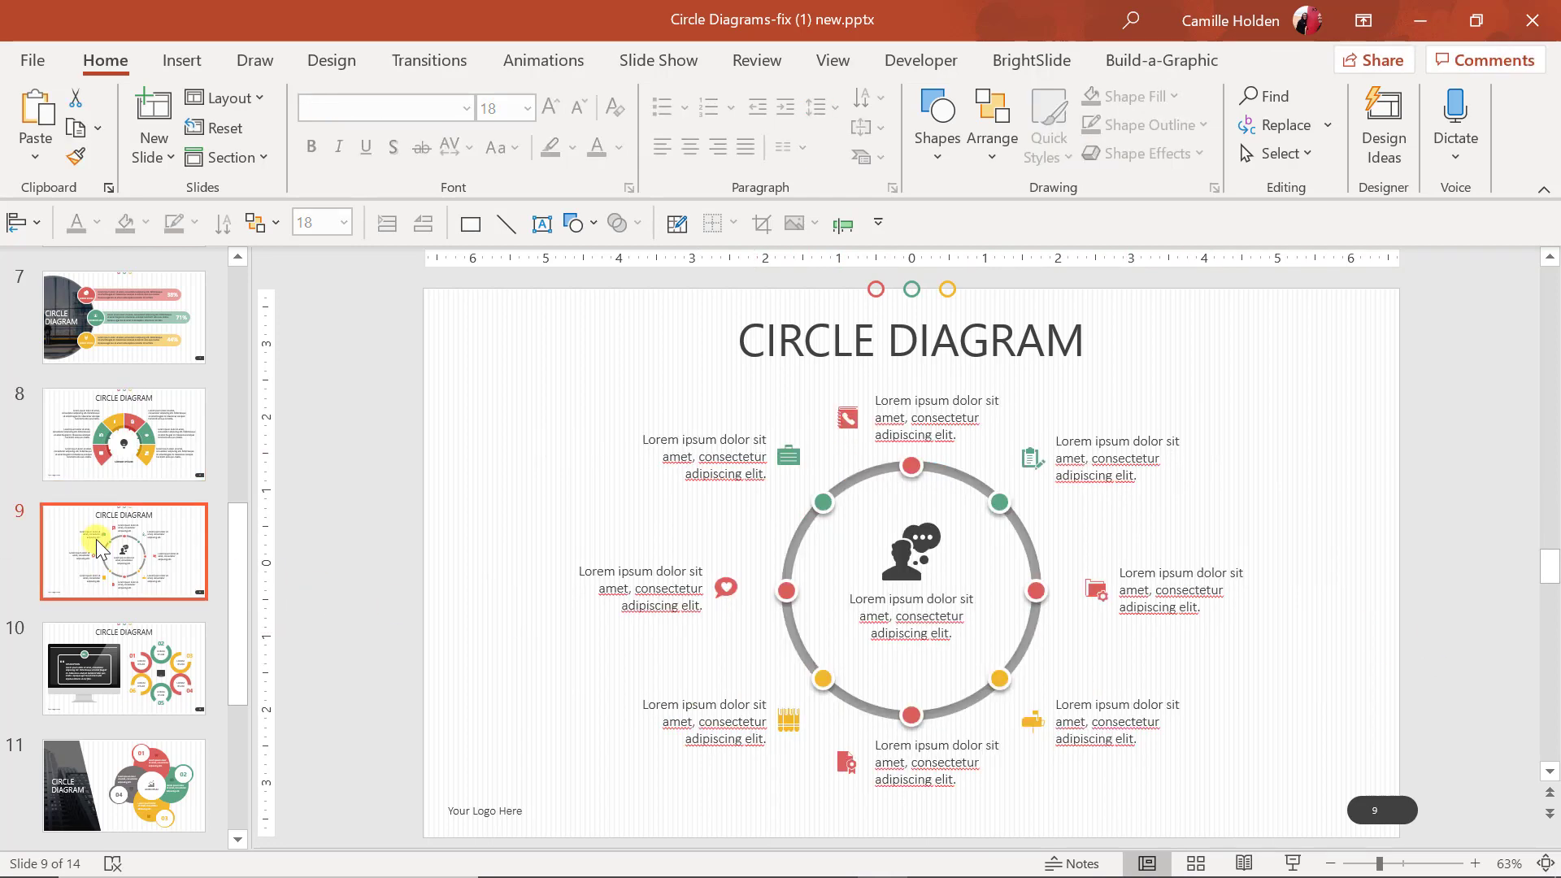
# - Inspect slide 9's ring diagram, then review slide 10's monitor diagram
pyautogui.click(866, 688)
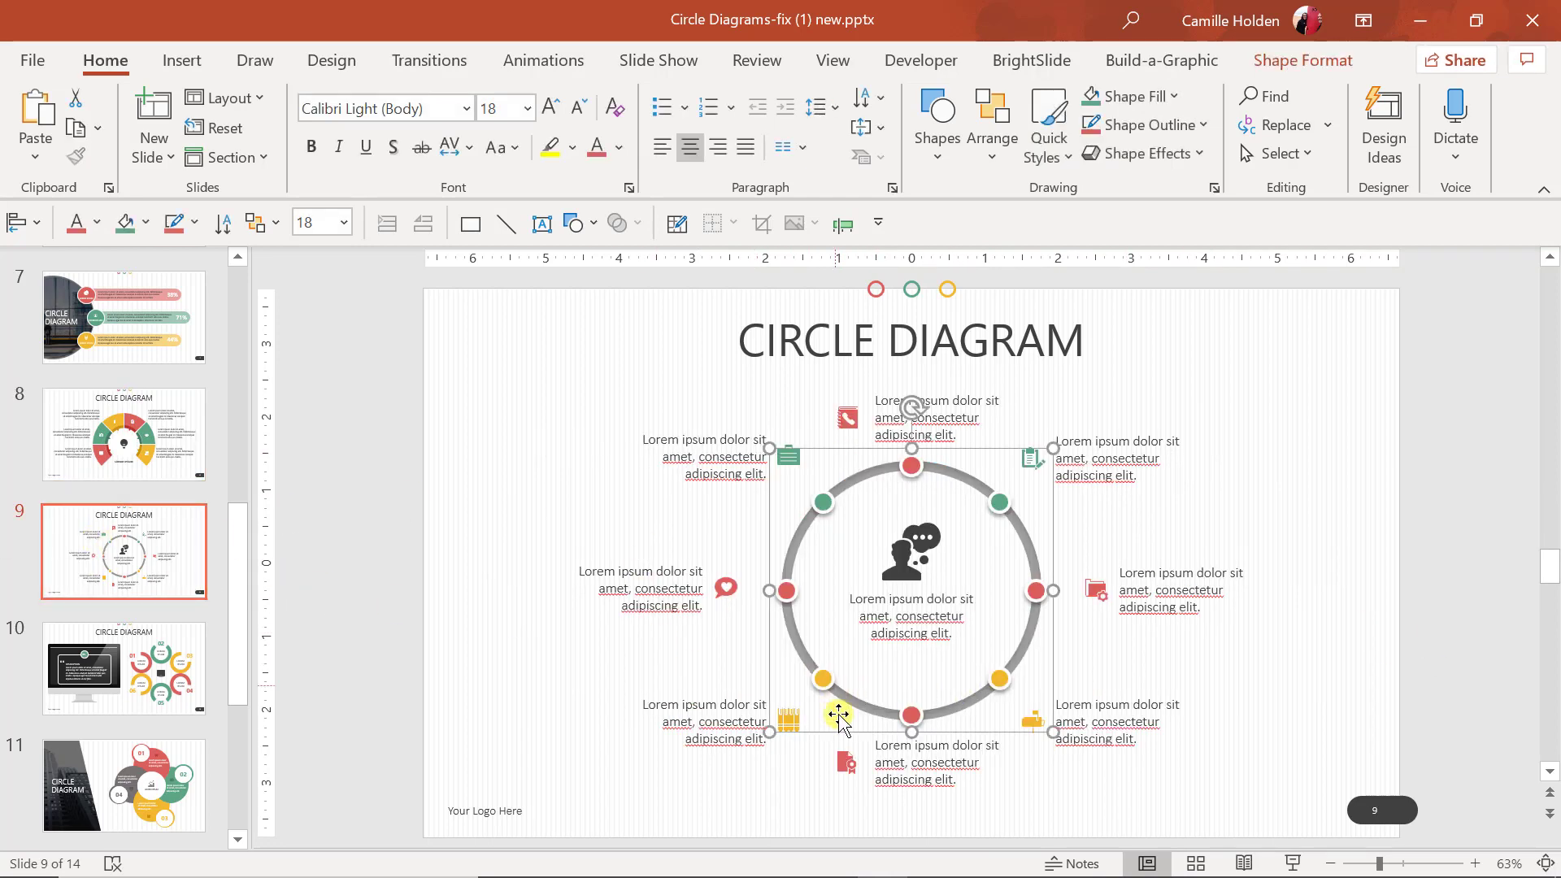
pyautogui.click(822, 678)
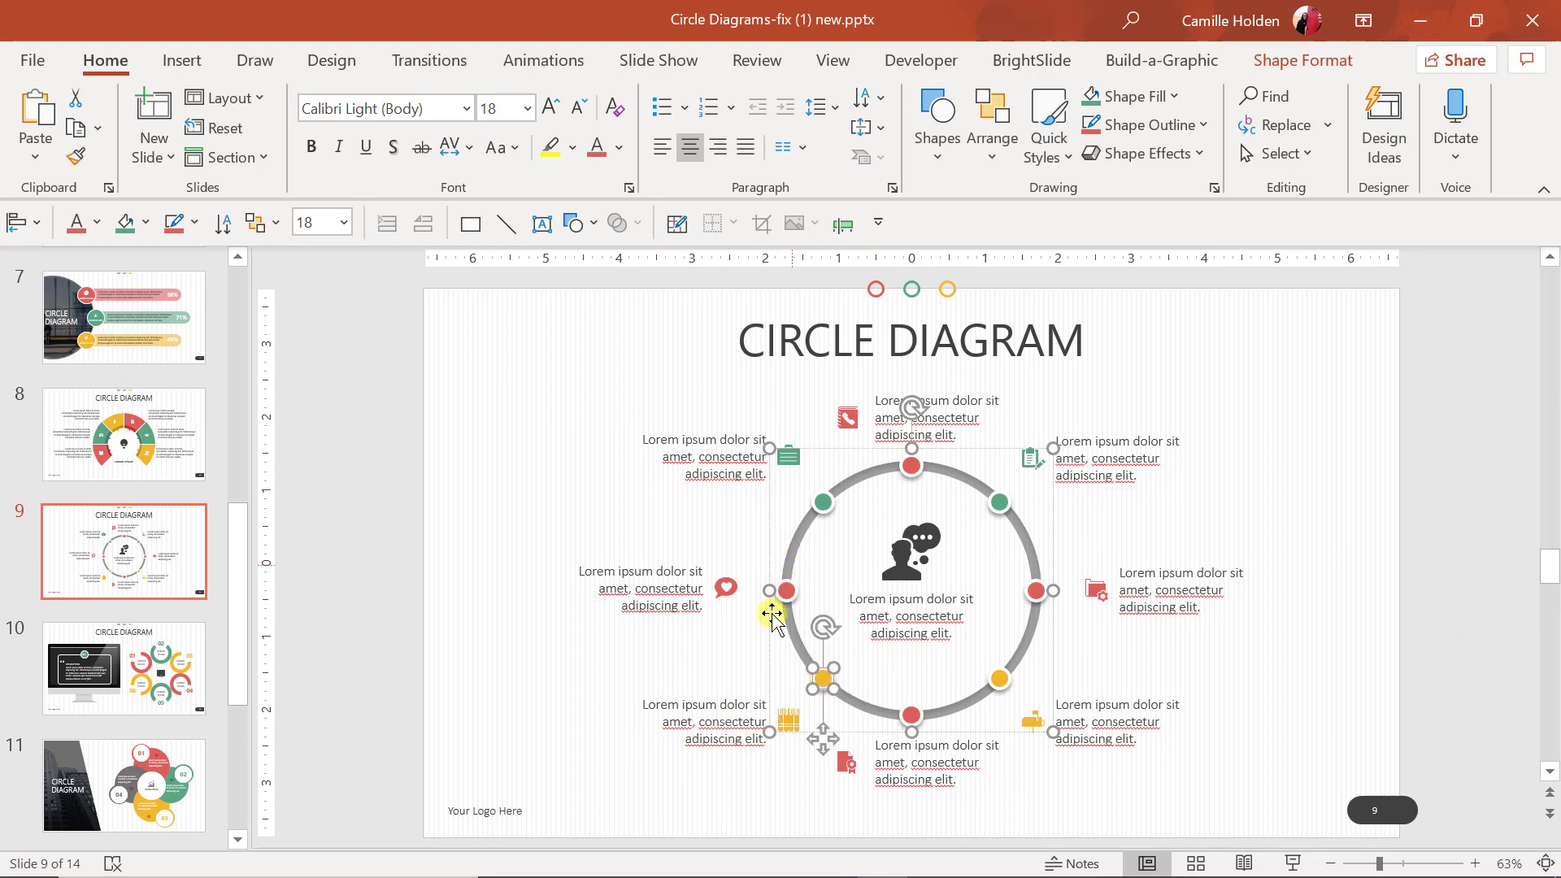
pyautogui.click(125, 700)
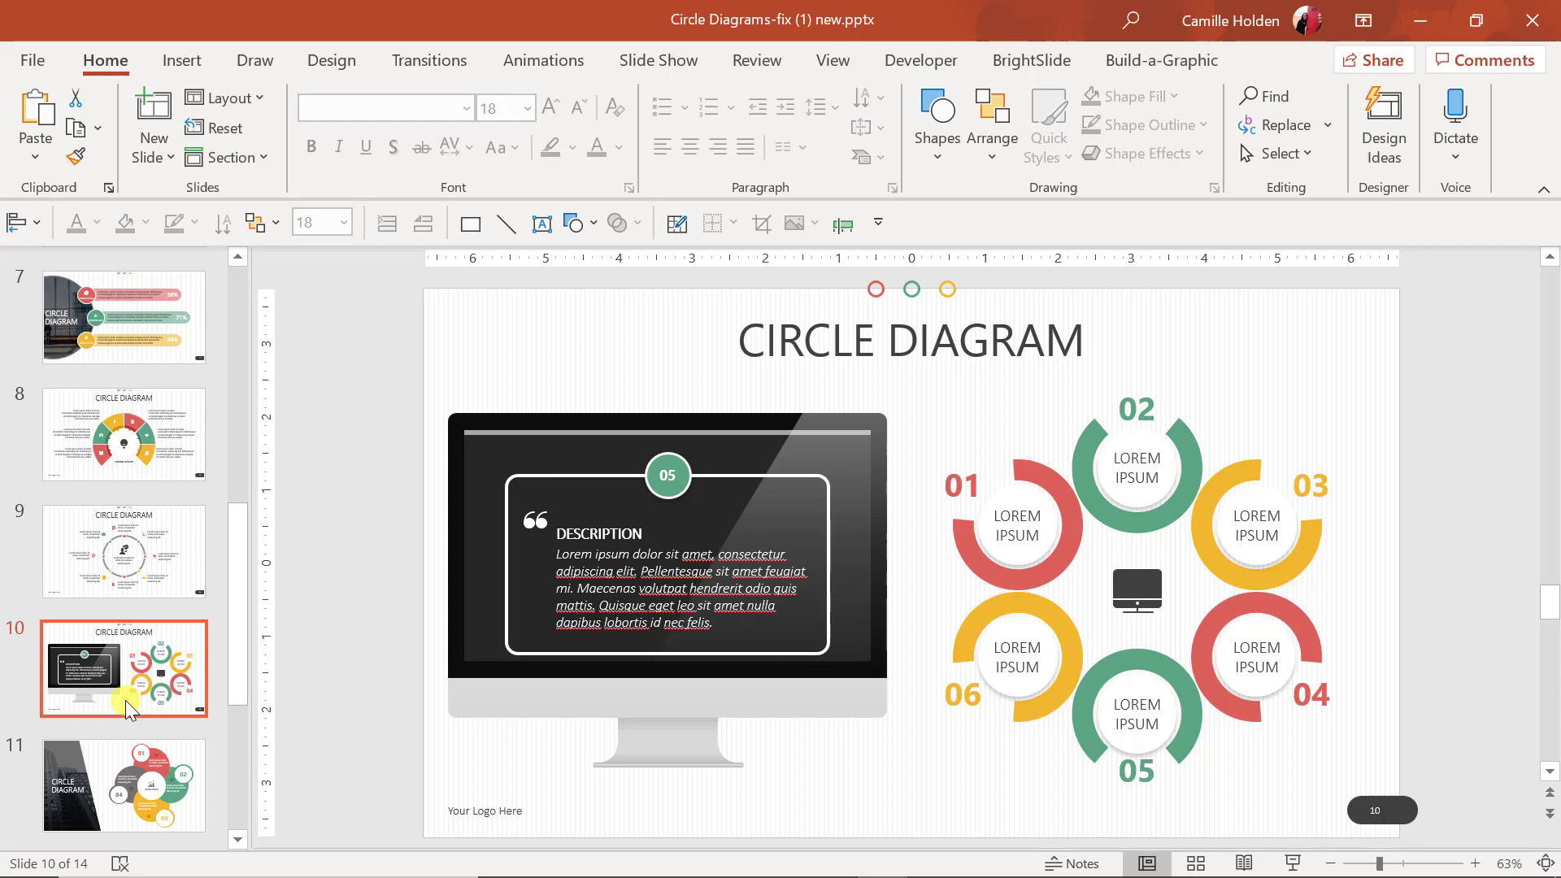
pyautogui.scroll(-2, 125, 700)
pyautogui.scroll(-1, 480, 422)
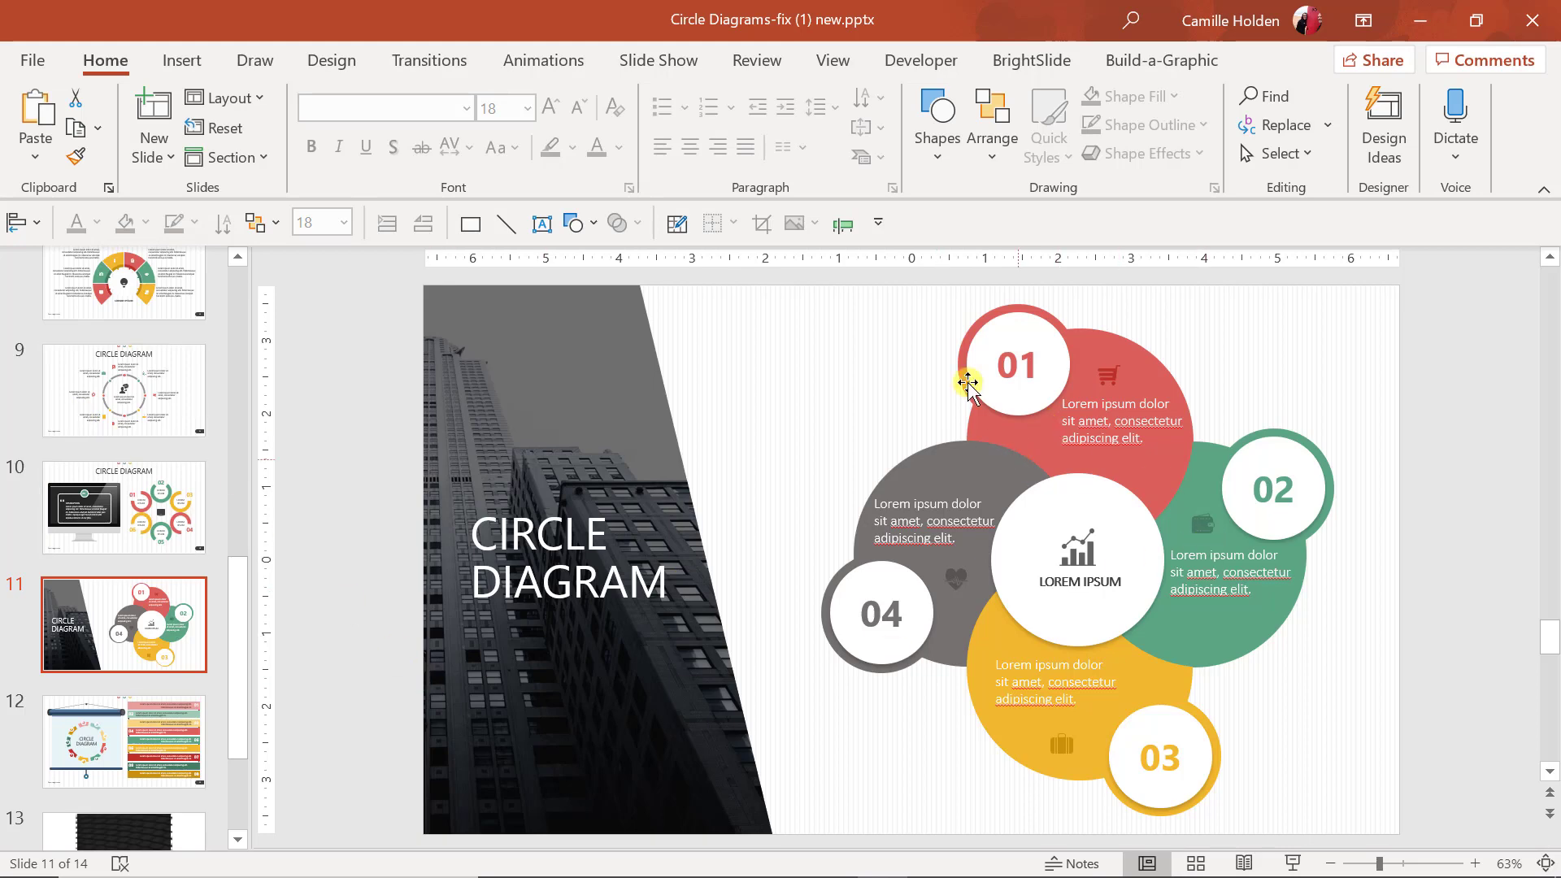
pyautogui.click(963, 562)
pyautogui.click(104, 505)
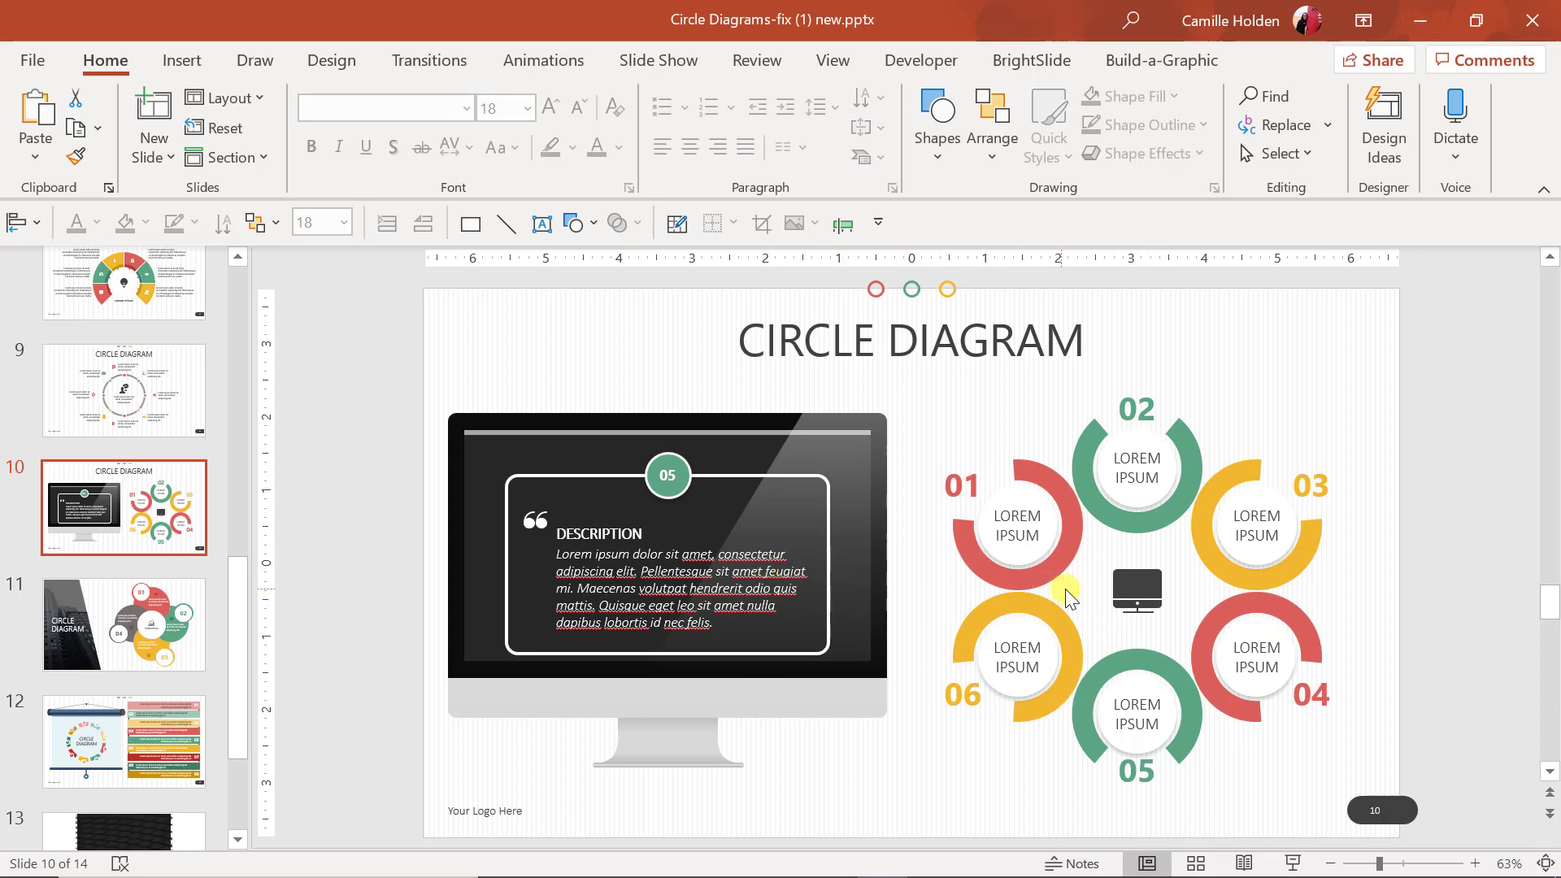
# - Open slide 12 with the projector screen and nine numbered bars
pyautogui.click(180, 726)
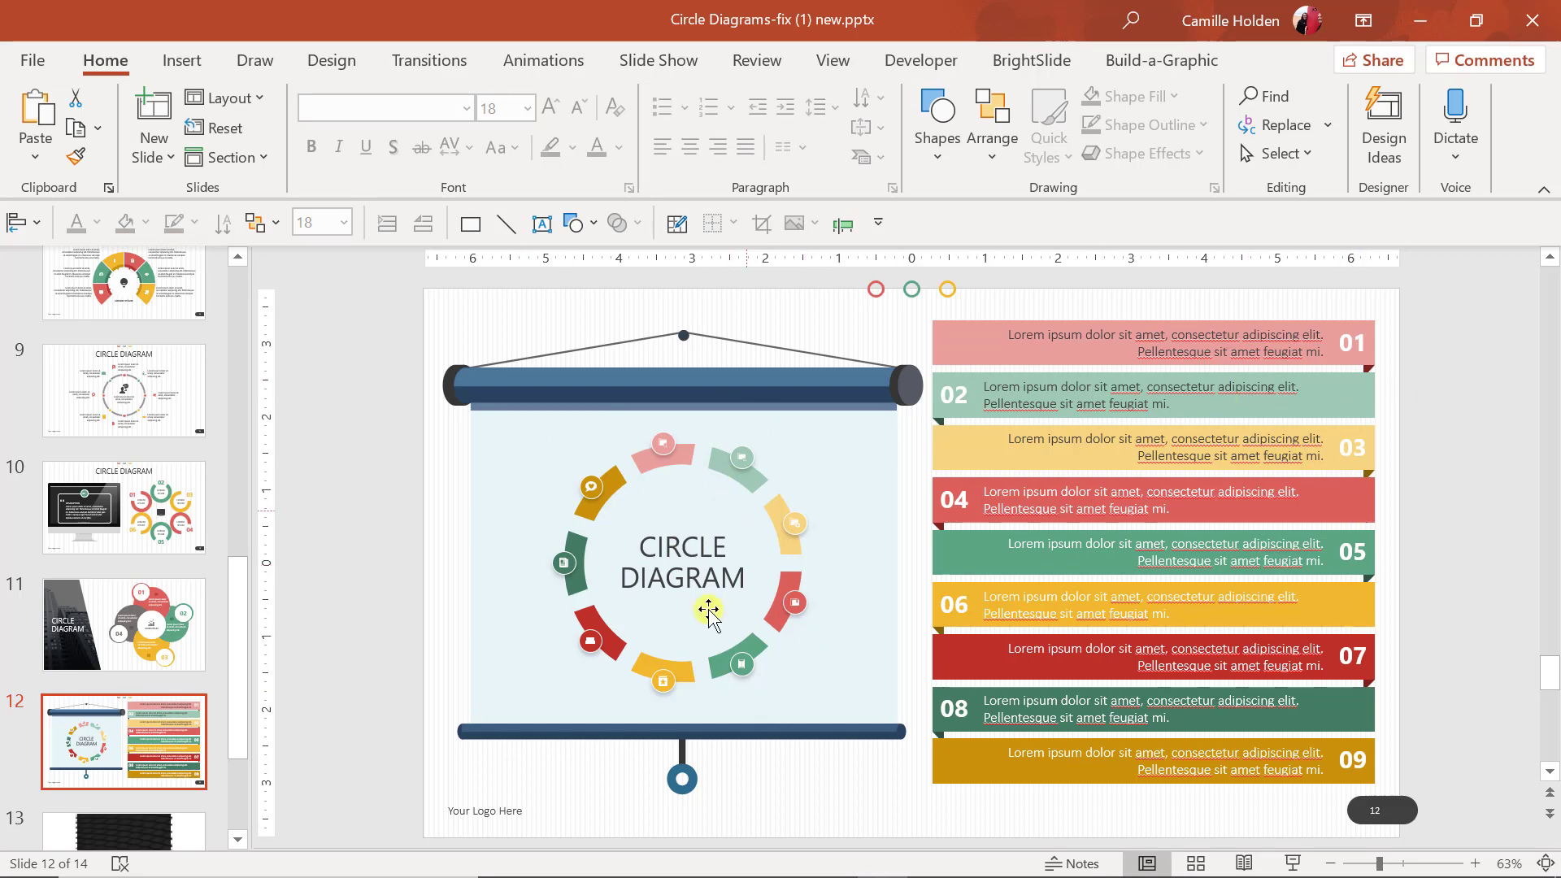
pyautogui.scroll(-2, 162, 699)
pyautogui.scroll(5, 180, 724)
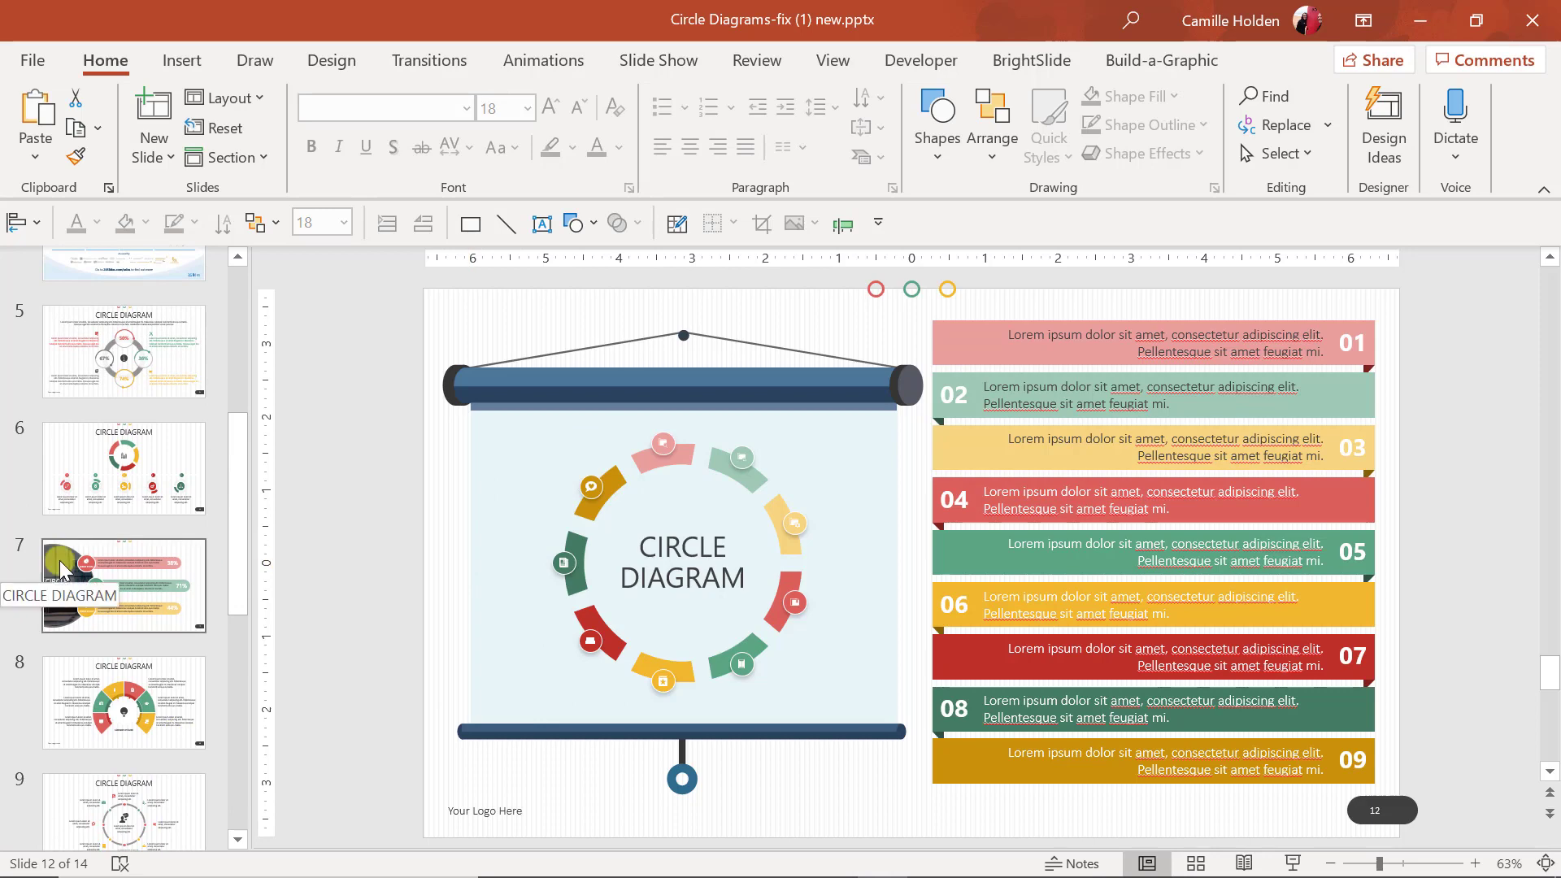
pyautogui.press('Home')
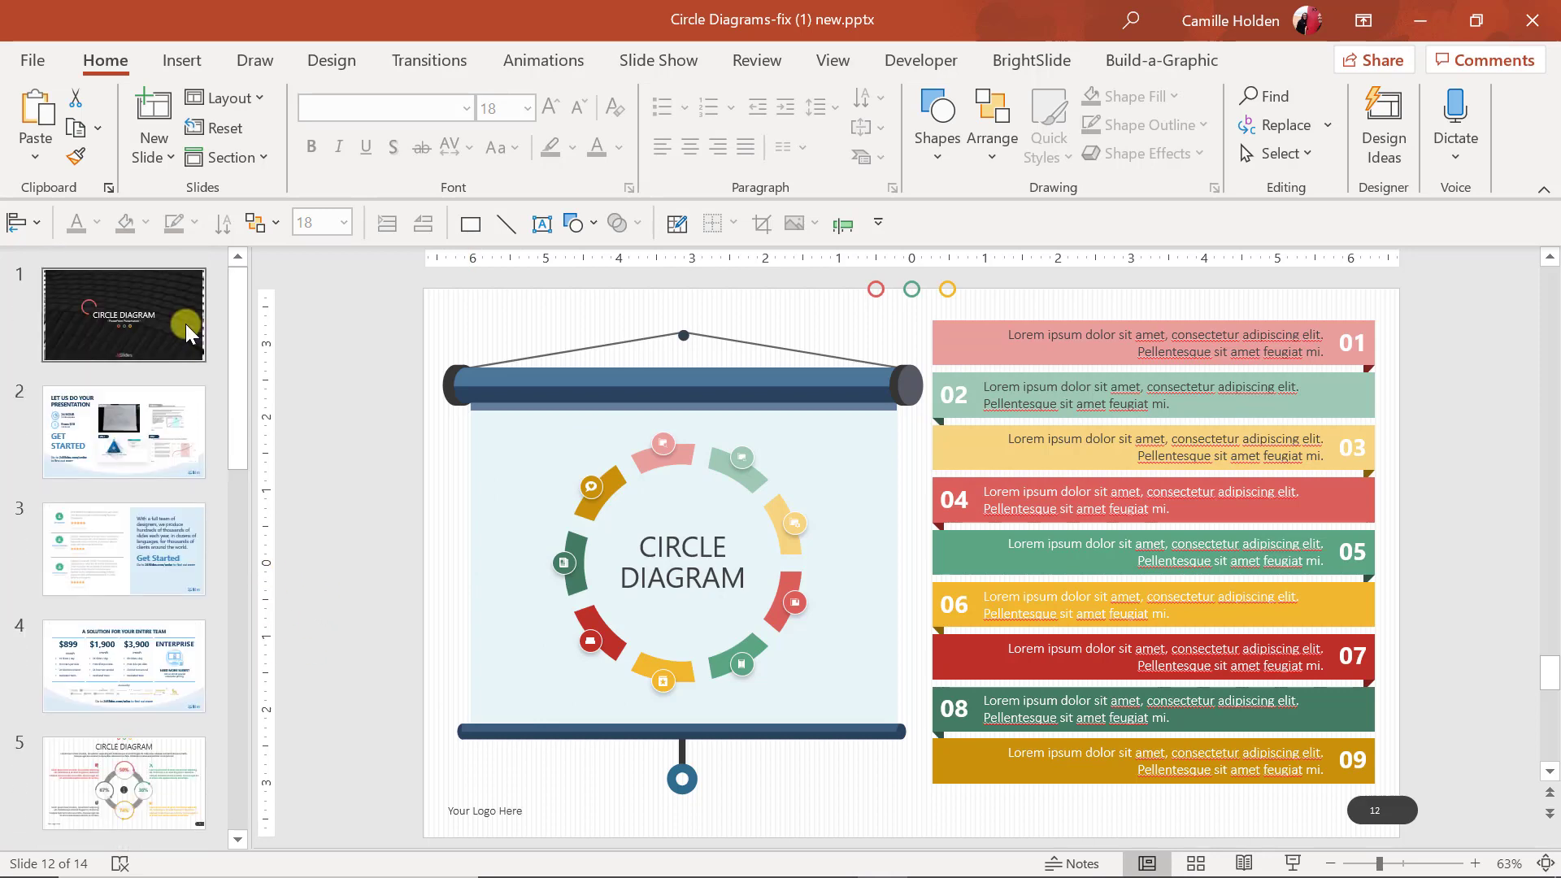
# - Review the title slide and slides 5–7, clicking into slide 7's percentage bar texts
pyautogui.click(744, 553)
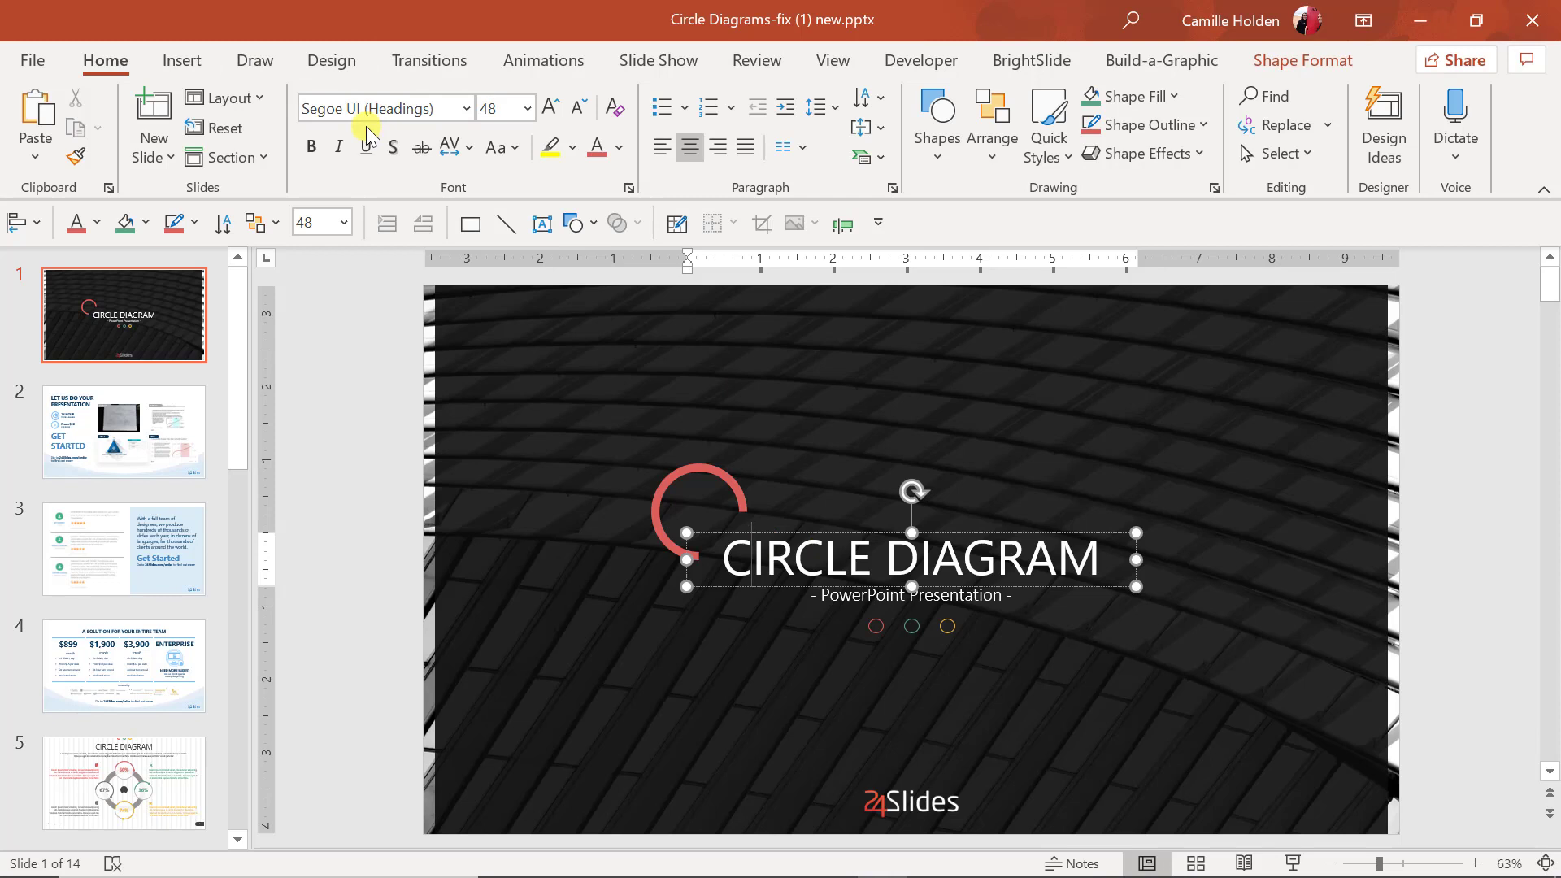
pyautogui.click(156, 799)
pyautogui.click(844, 344)
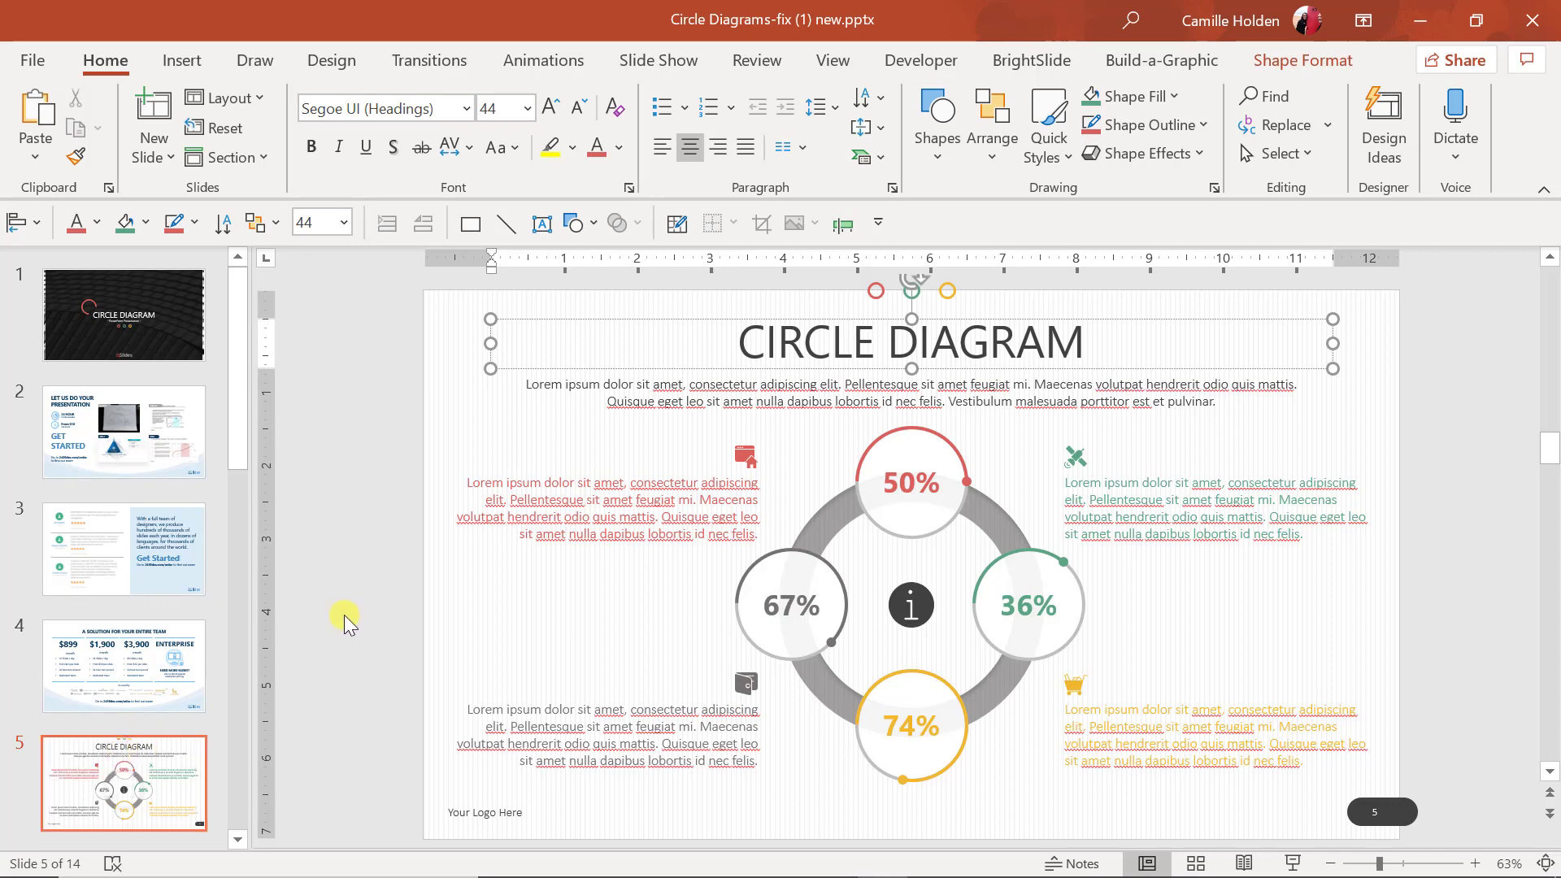
pyautogui.scroll(-3, 162, 650)
pyautogui.click(150, 620)
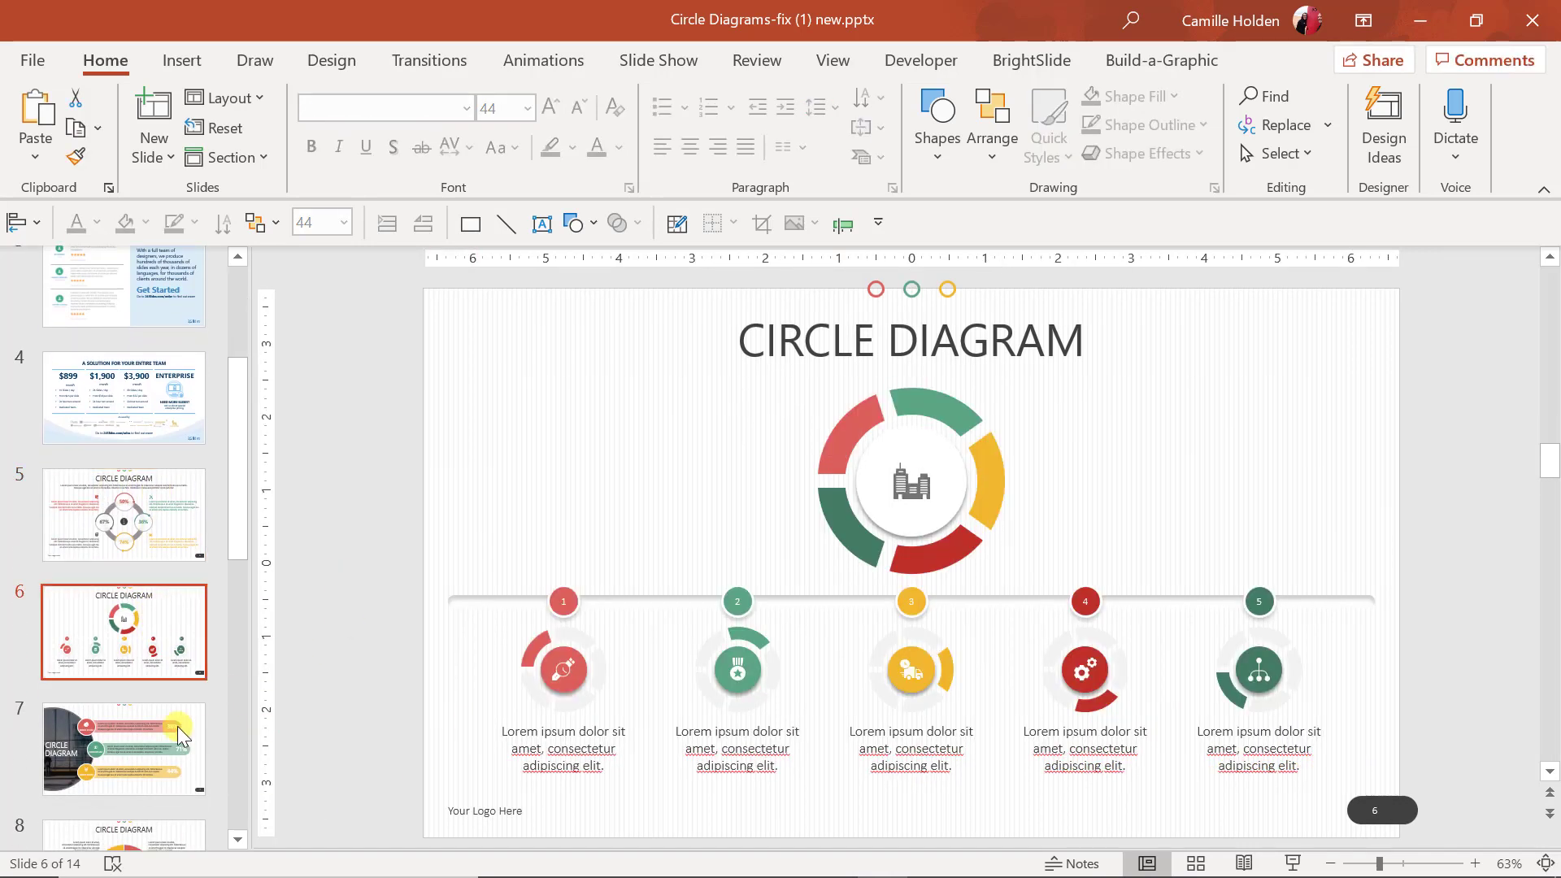
pyautogui.click(115, 739)
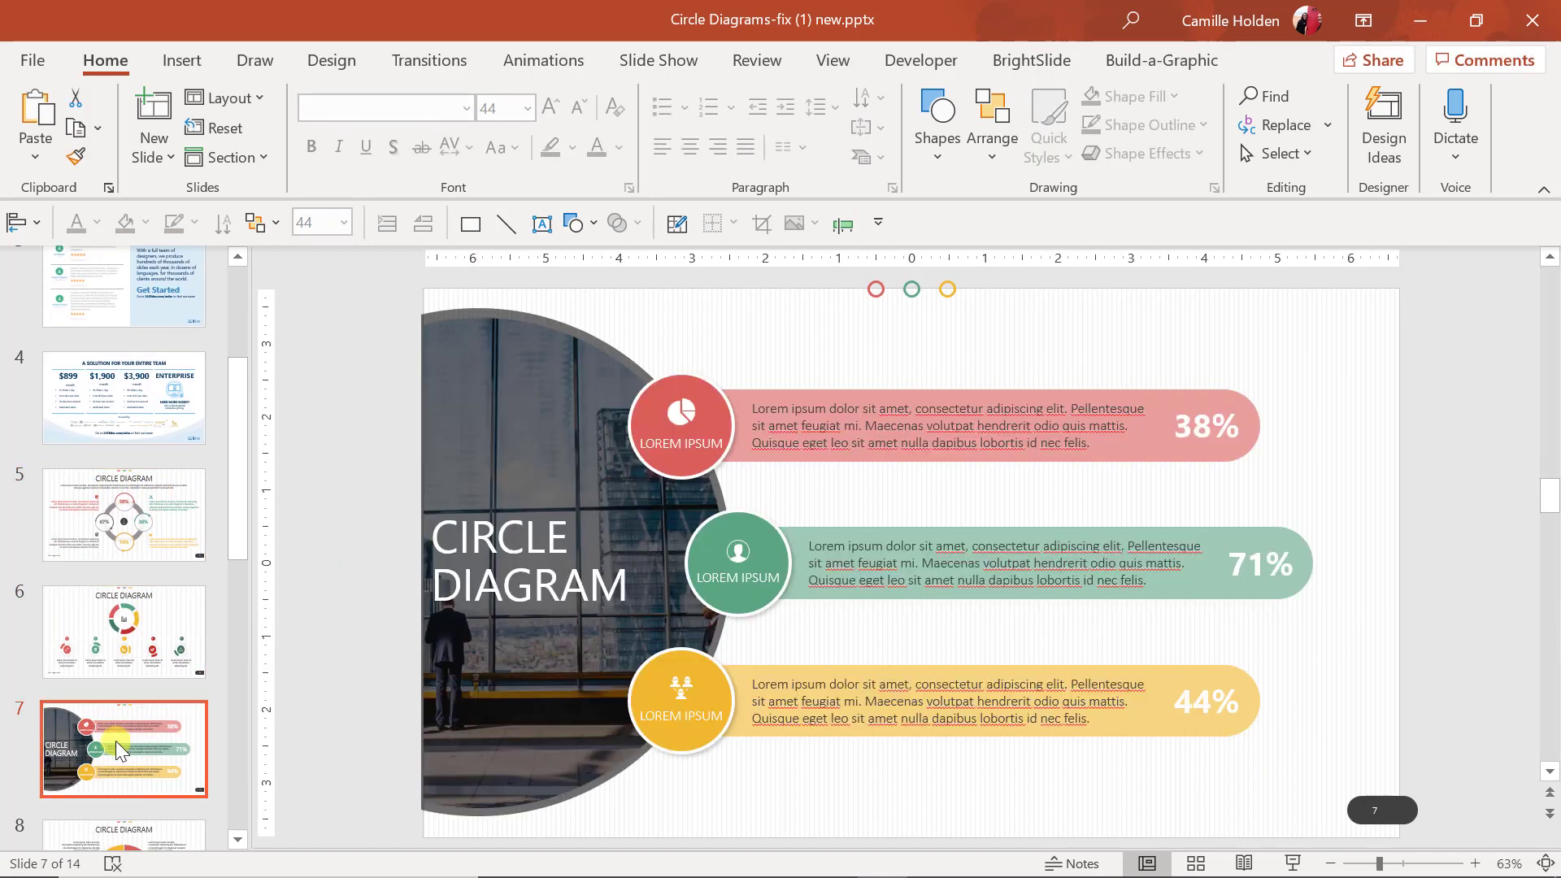
pyautogui.click(1090, 581)
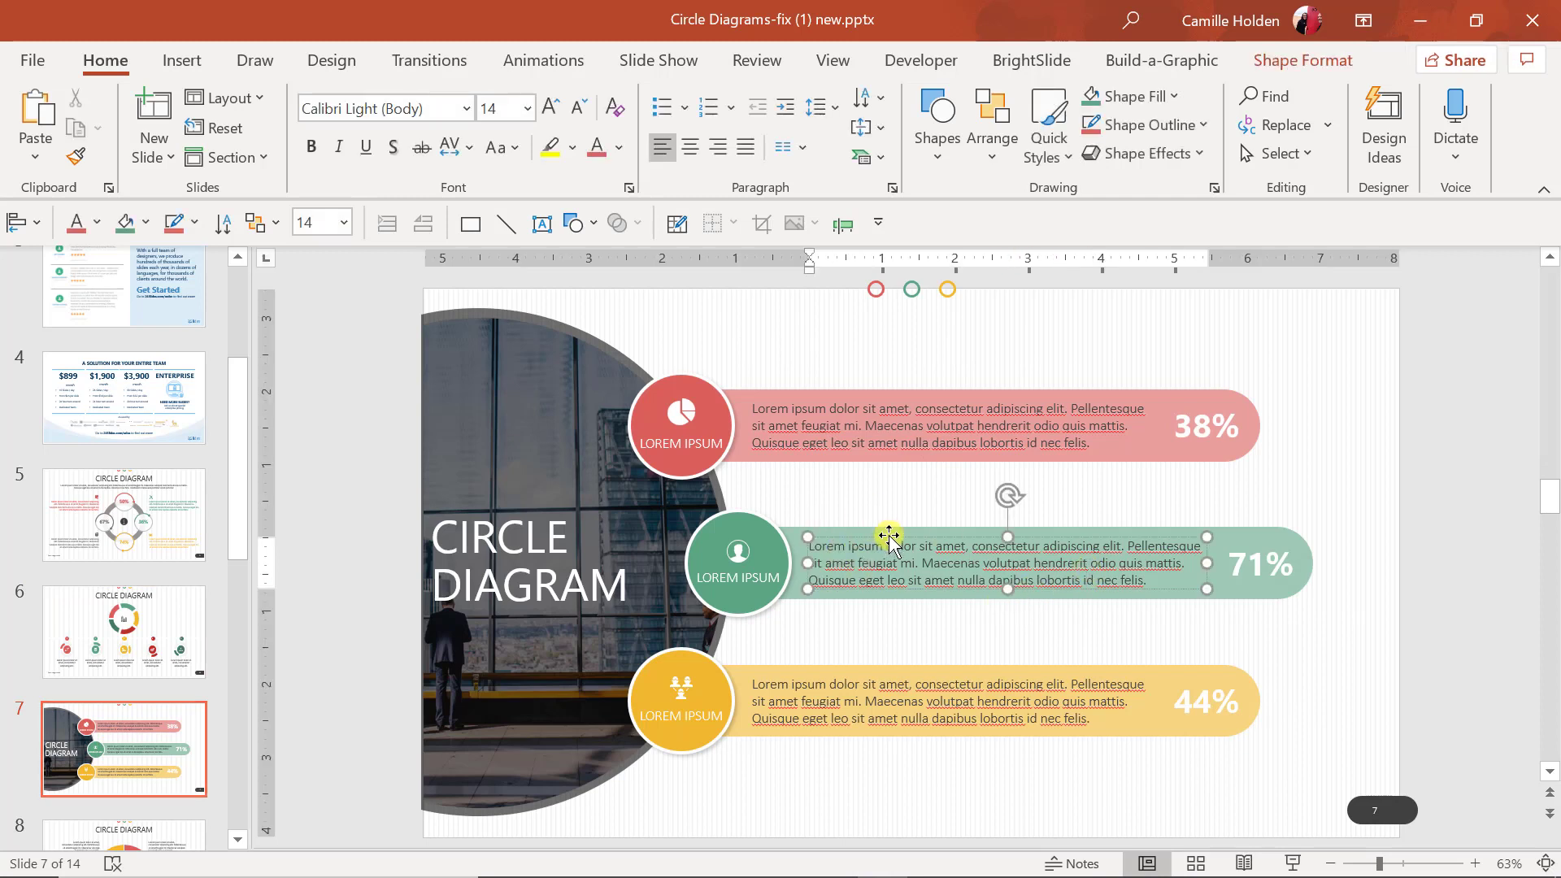
pyautogui.click(917, 426)
pyautogui.click(916, 573)
# - Page through slides 8–11, then return to the Circle Diagrams title slide
pyautogui.click(185, 713)
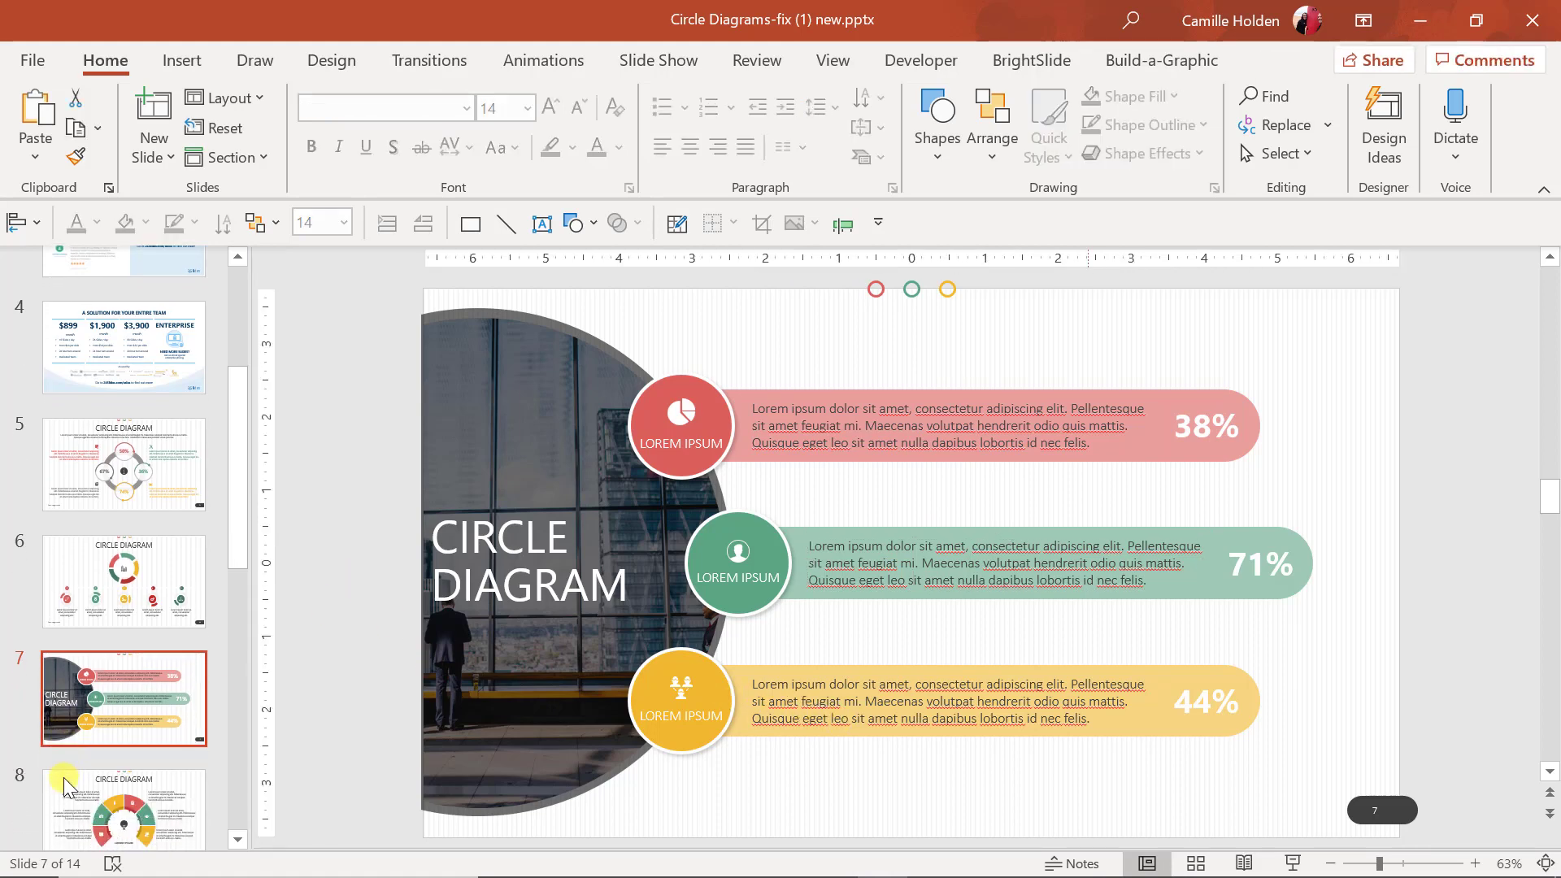
pyautogui.scroll(-1, 185, 713)
pyautogui.press('Down')
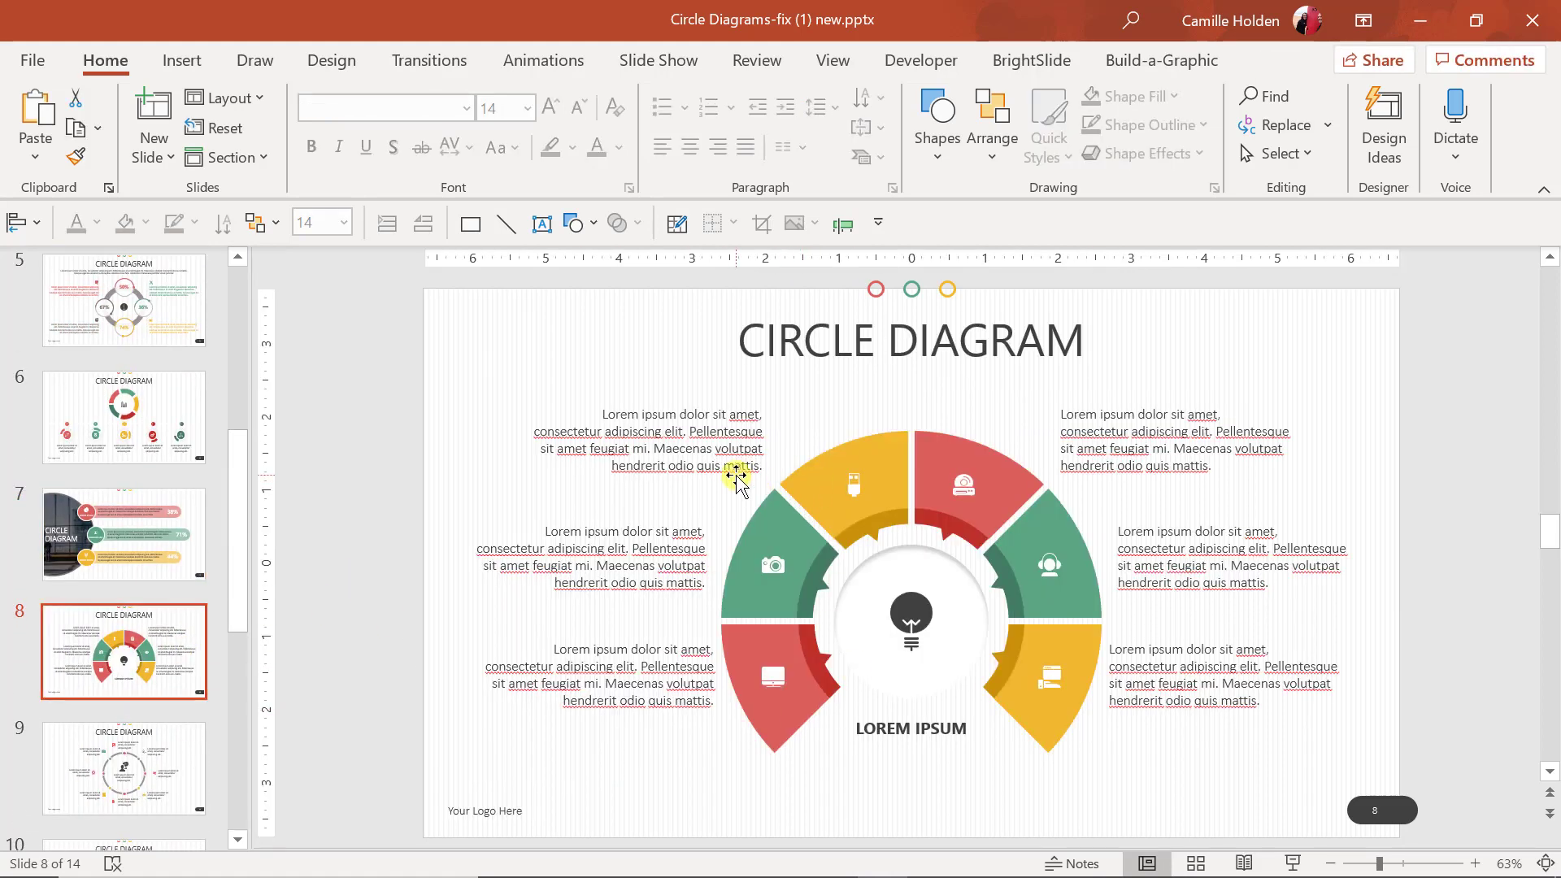
pyautogui.click(122, 784)
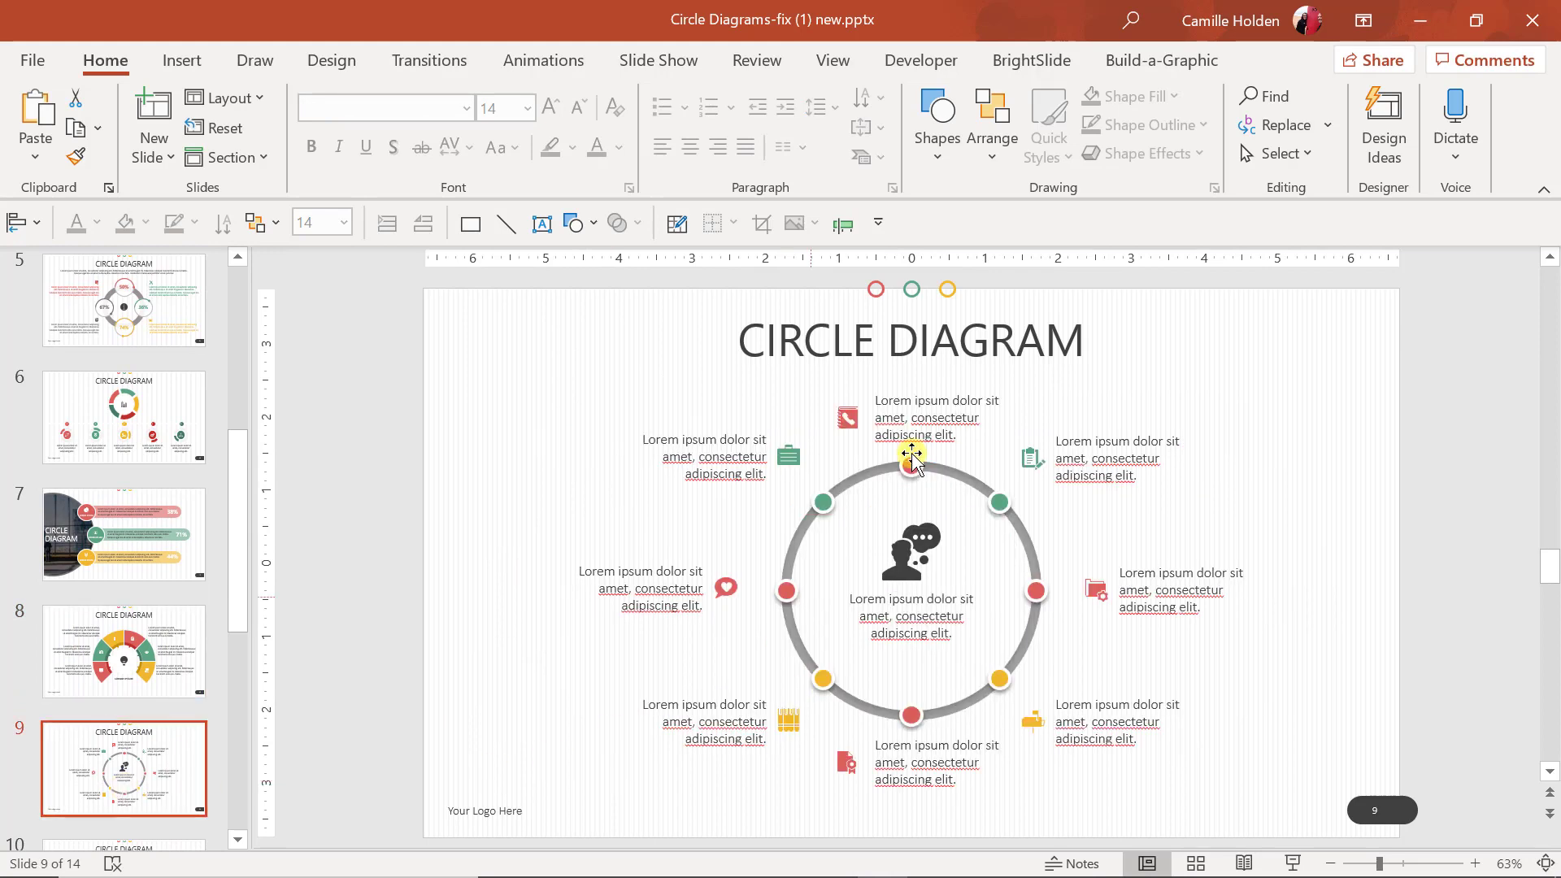
pyautogui.scroll(-3, 64, 719)
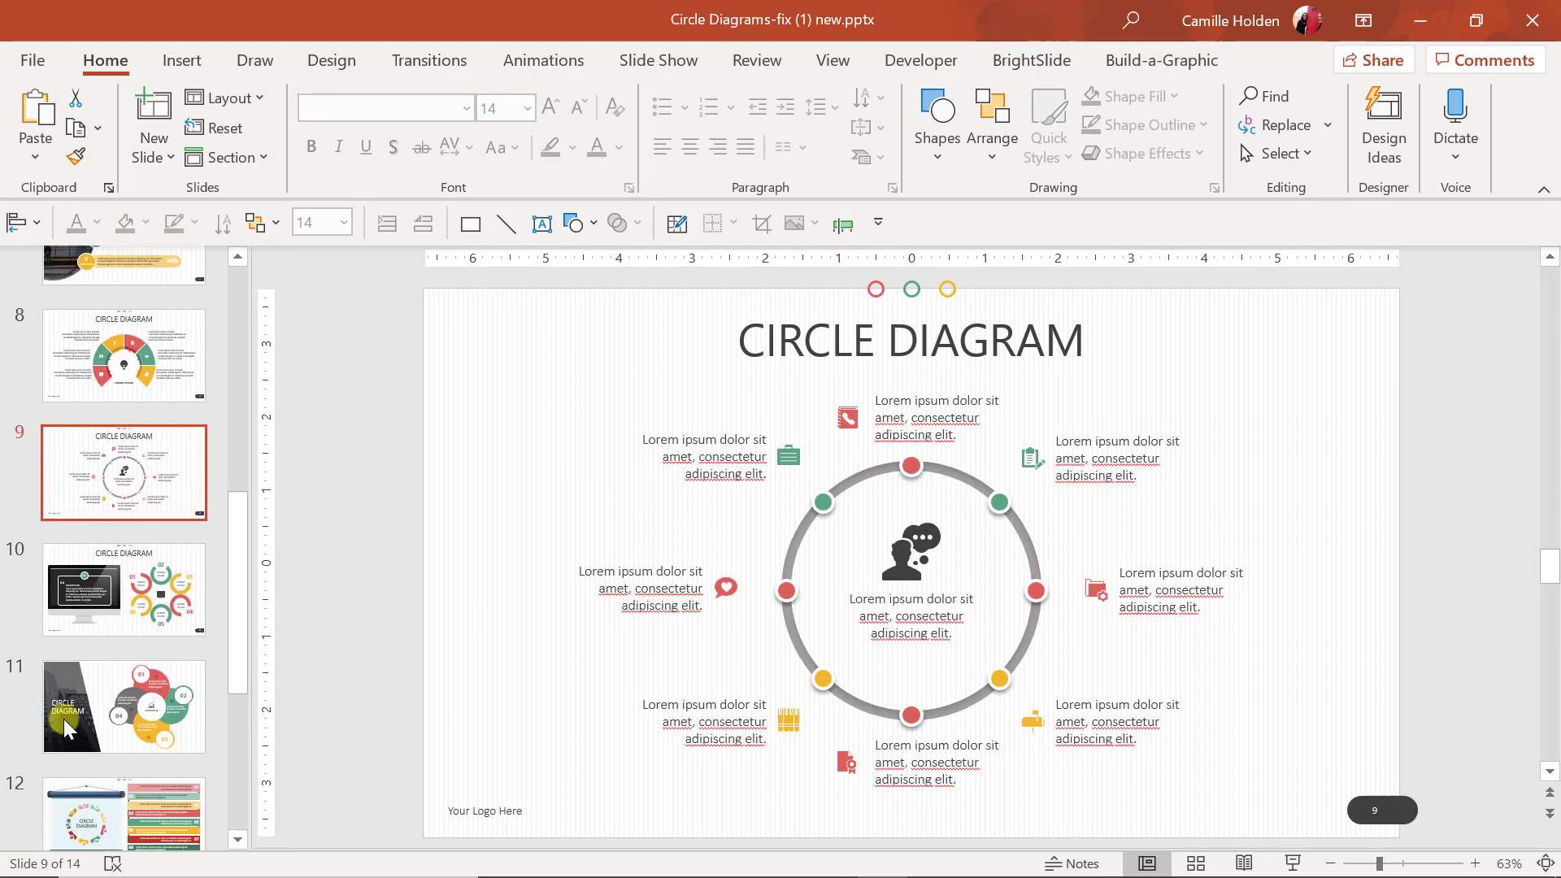
pyautogui.click(199, 553)
pyautogui.click(167, 677)
pyautogui.scroll(-2, 168, 676)
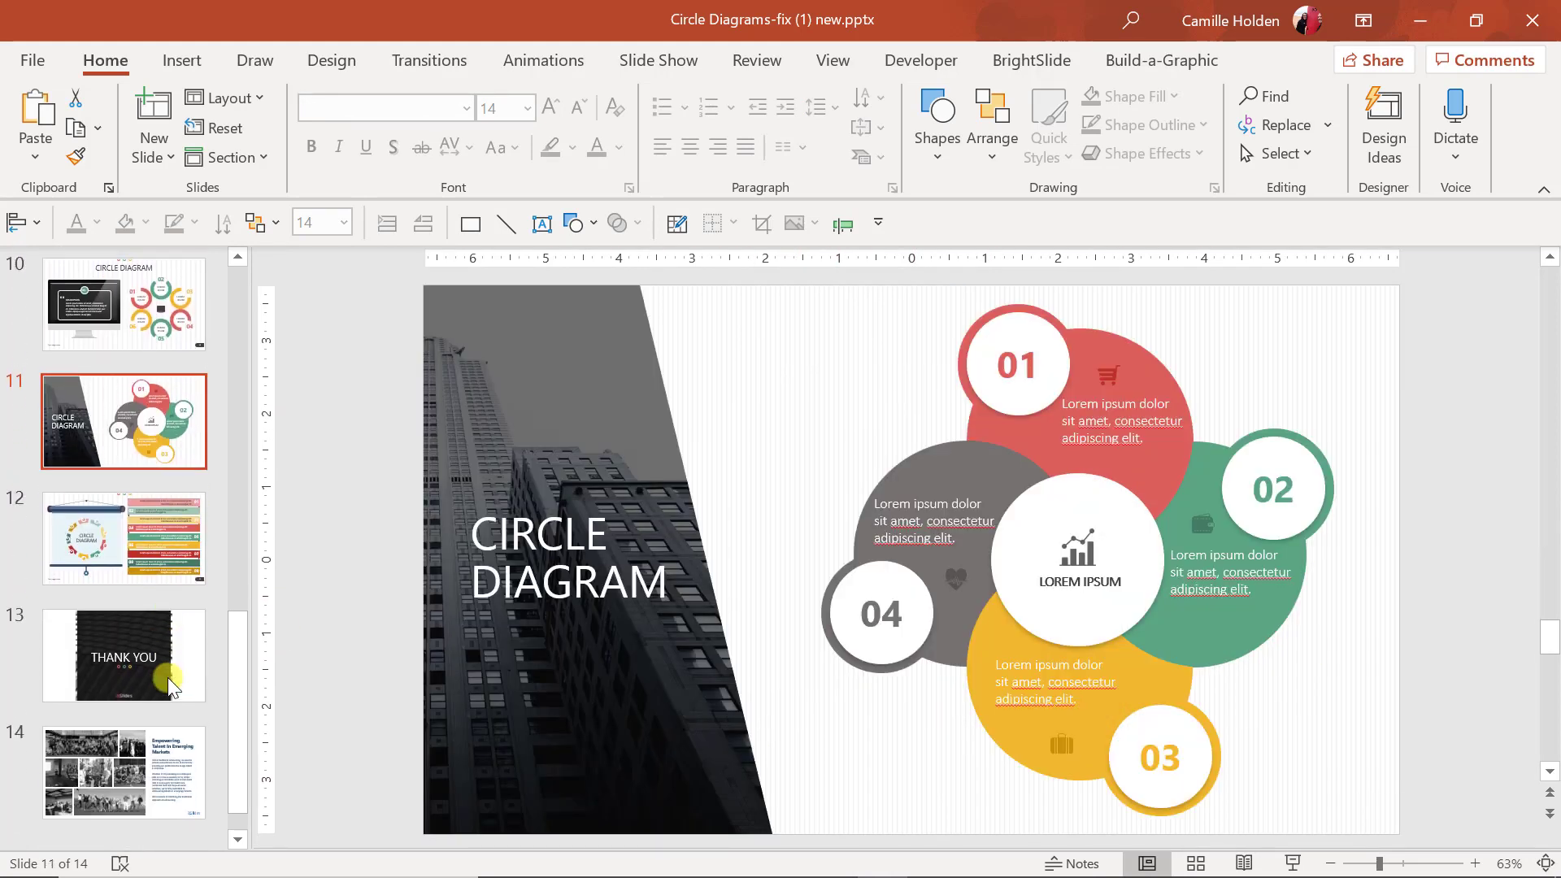
pyautogui.scroll(3, 168, 677)
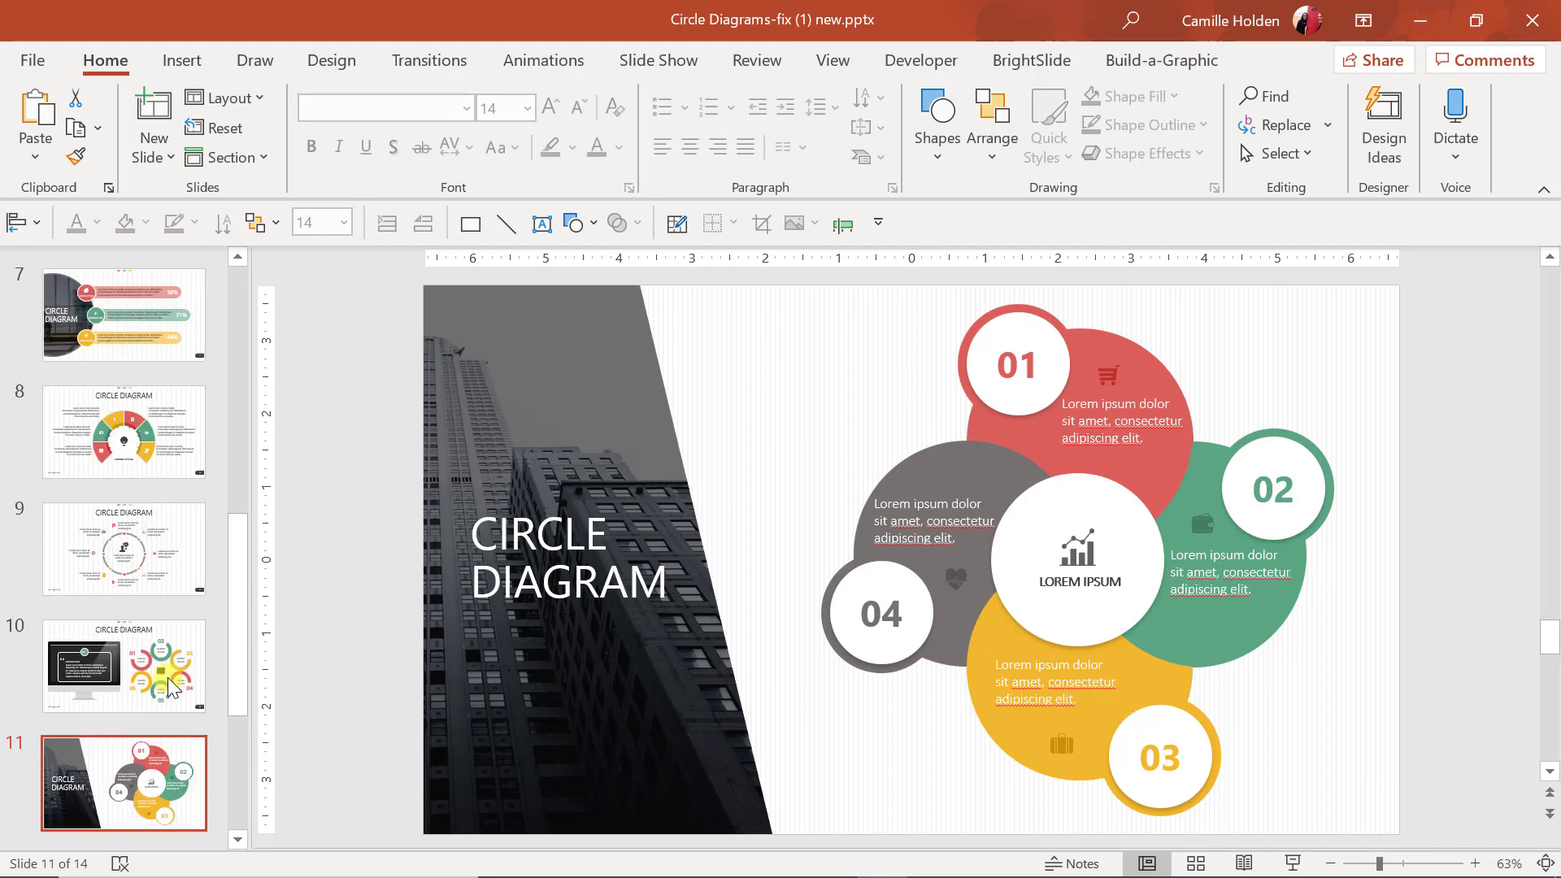
pyautogui.click(169, 578)
pyautogui.scroll(6, 127, 554)
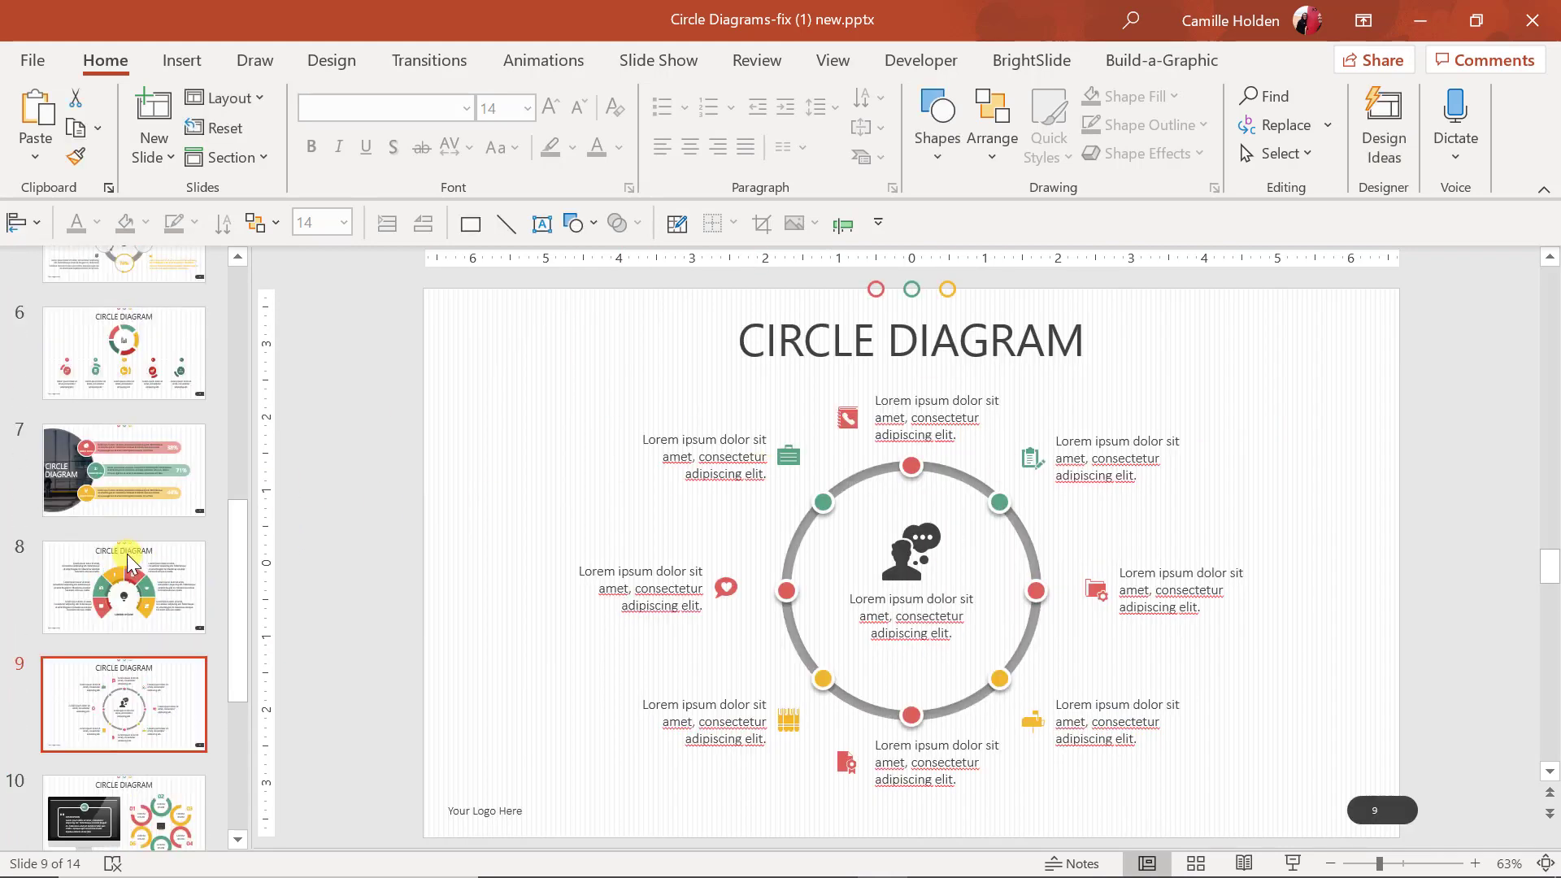
pyautogui.click(159, 334)
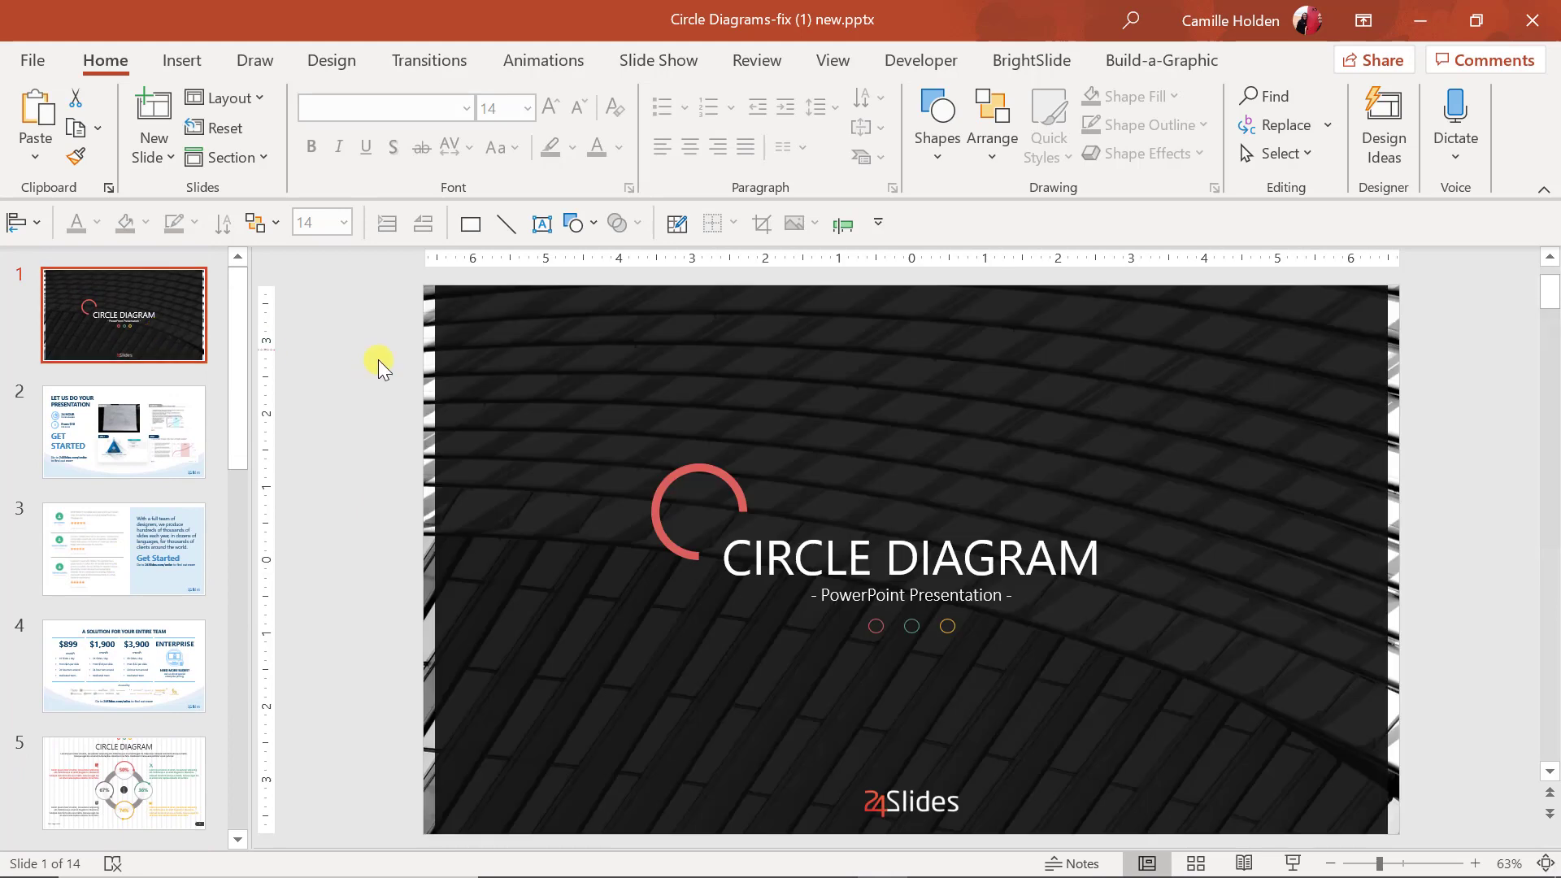
pyautogui.click(378, 359)
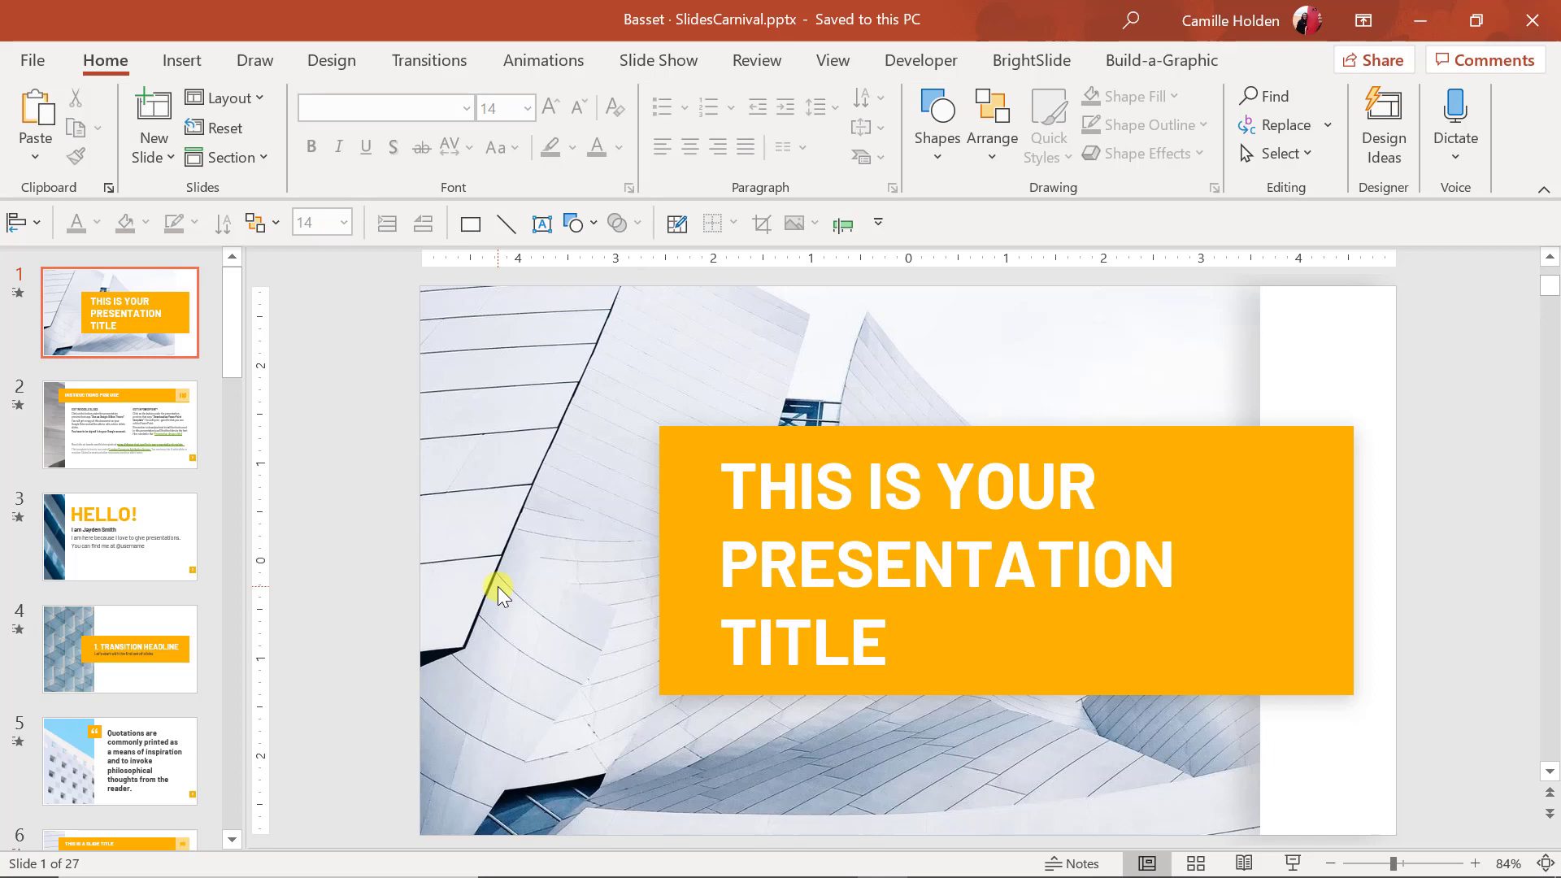
# - Switch to Slide Sorter and scroll through the Basset deck to slides 26 and 27
pyautogui.click(1196, 863)
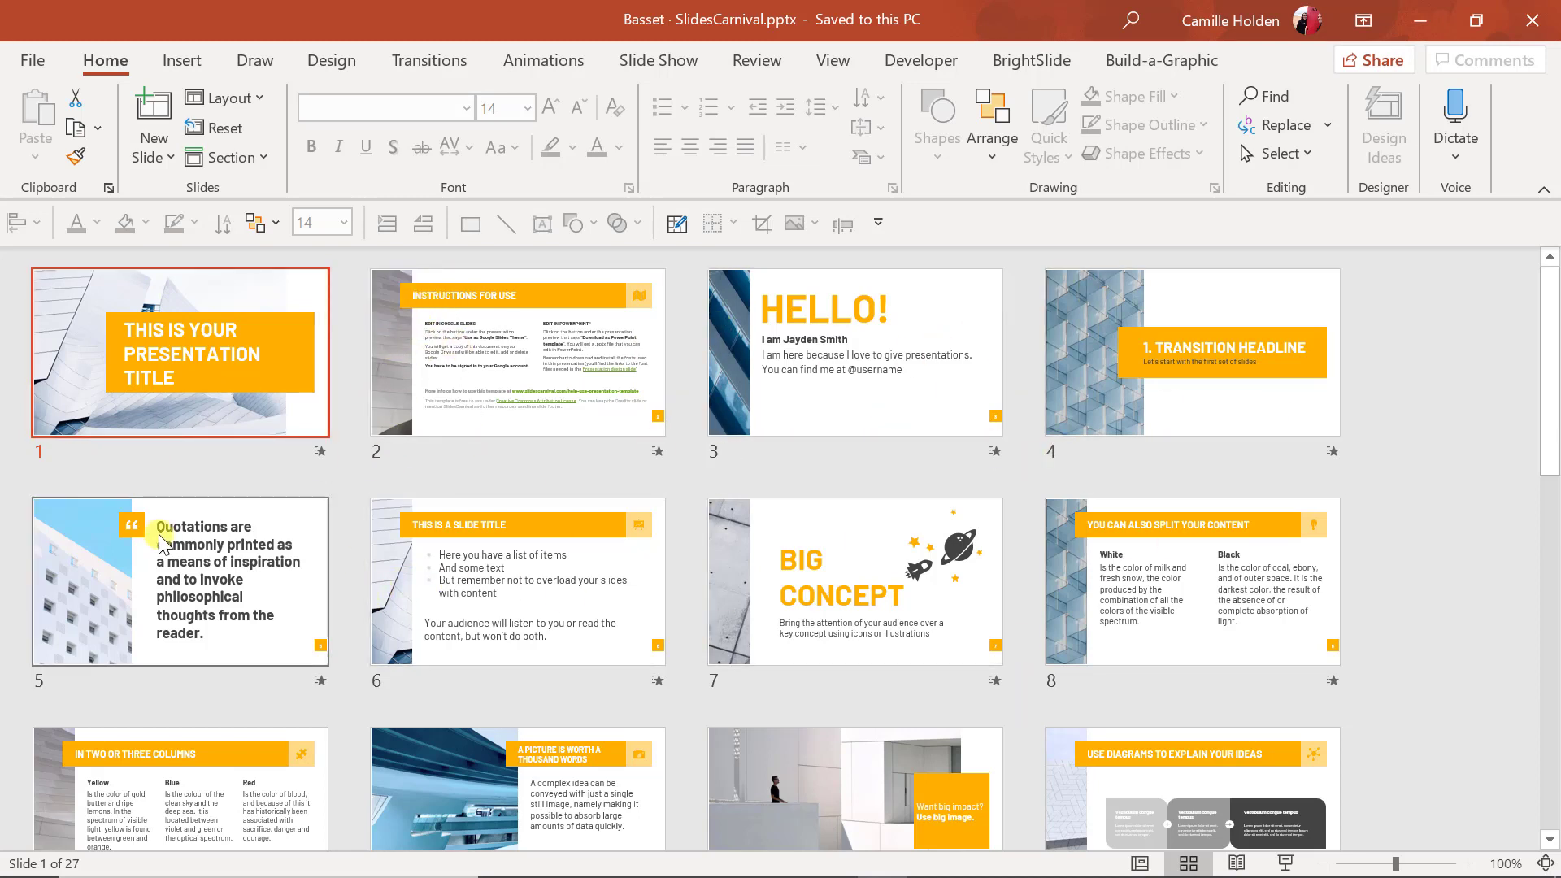
pyautogui.scroll(-3, 577, 698)
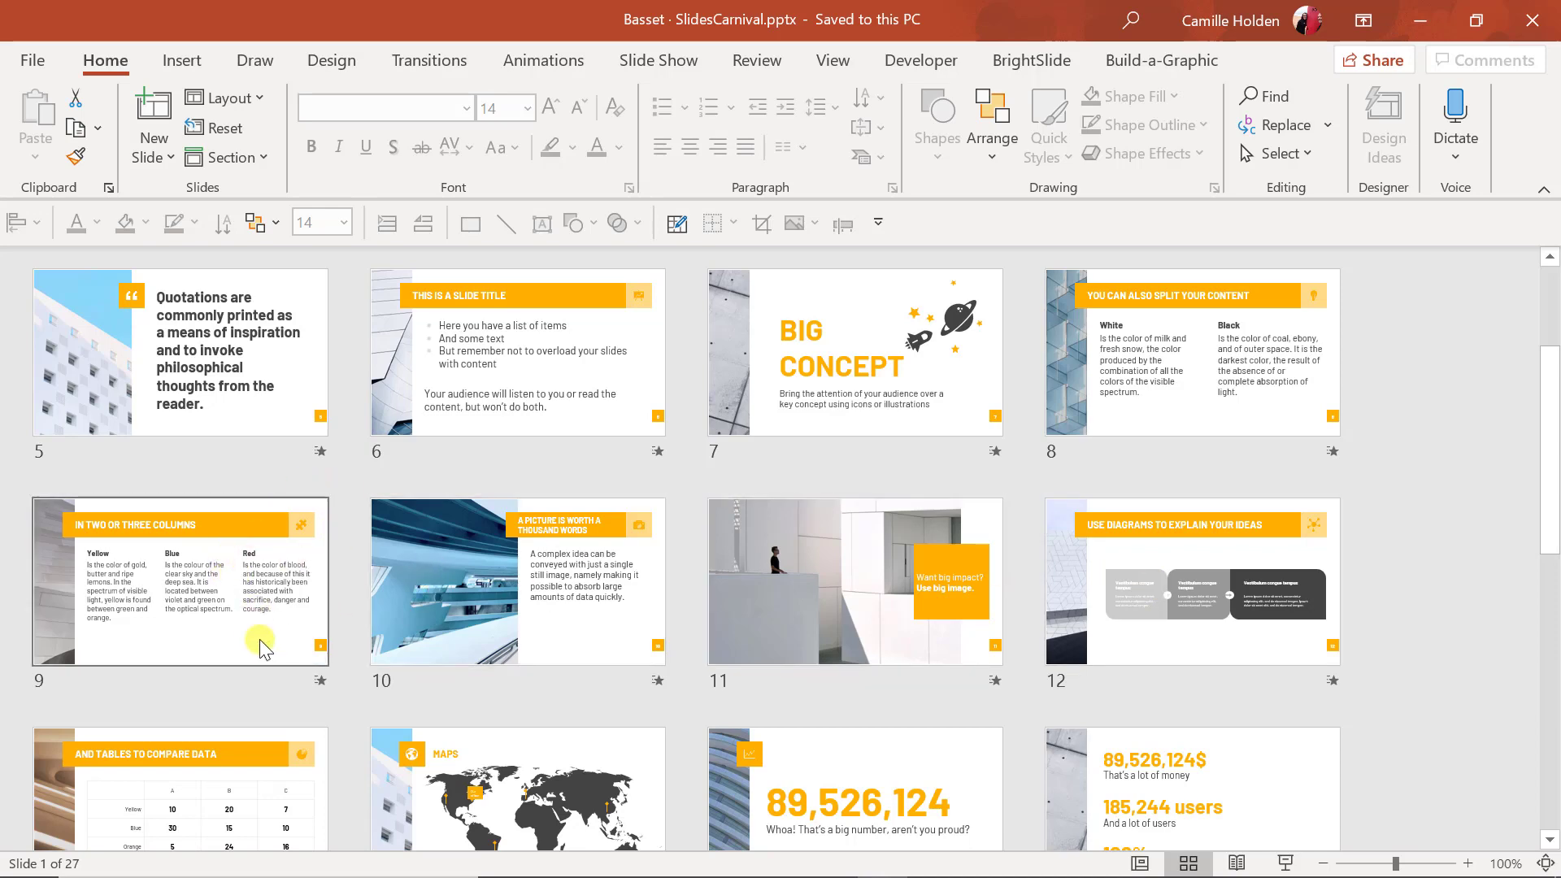
pyautogui.scroll(-6, 338, 477)
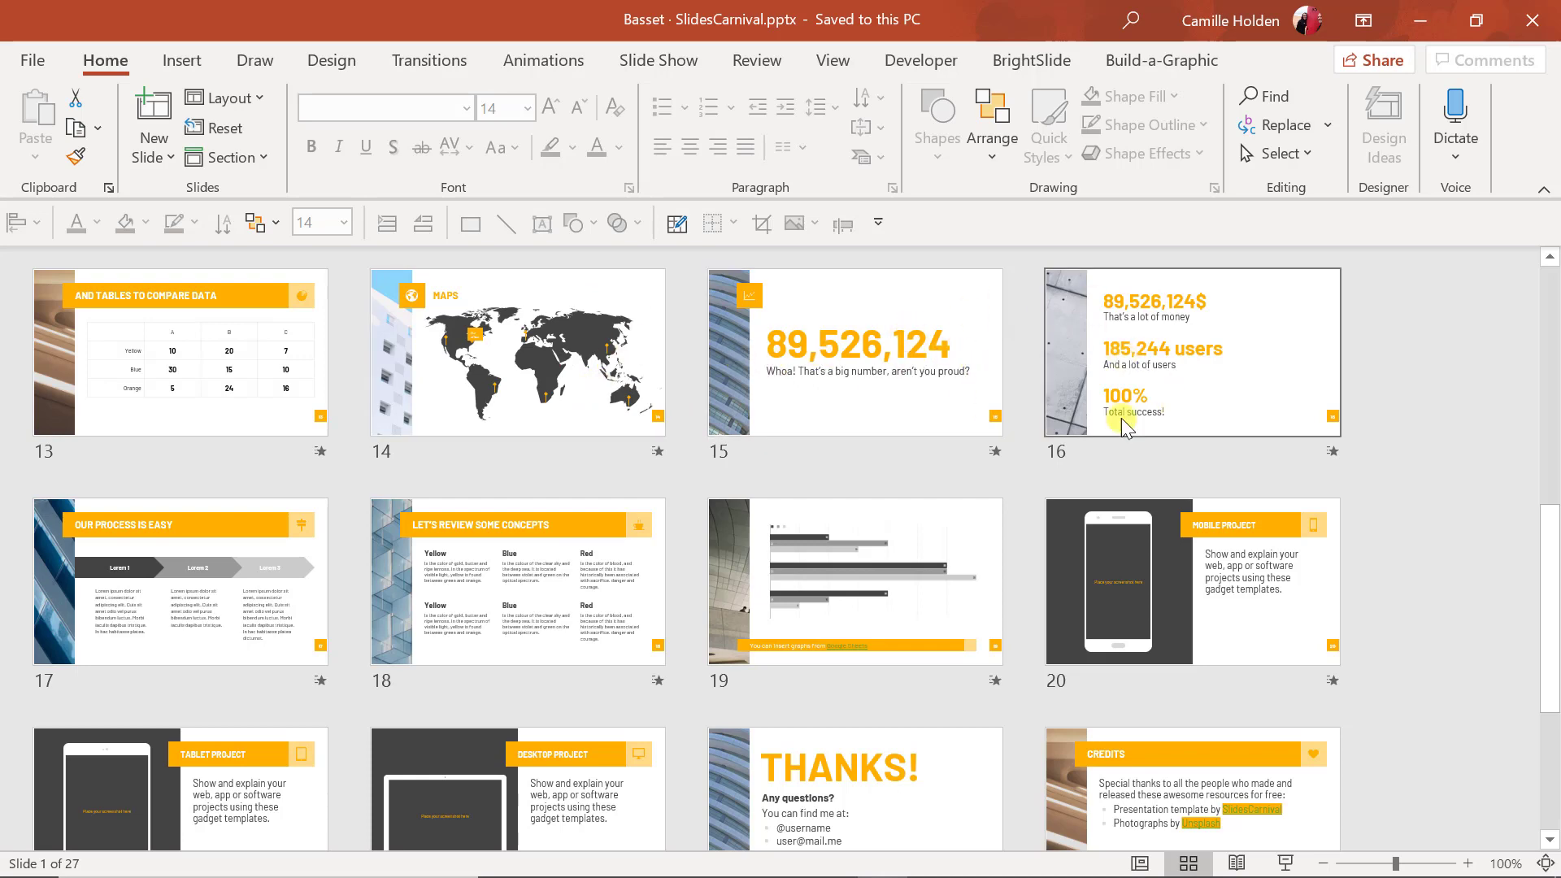
pyautogui.scroll(-2, 1158, 553)
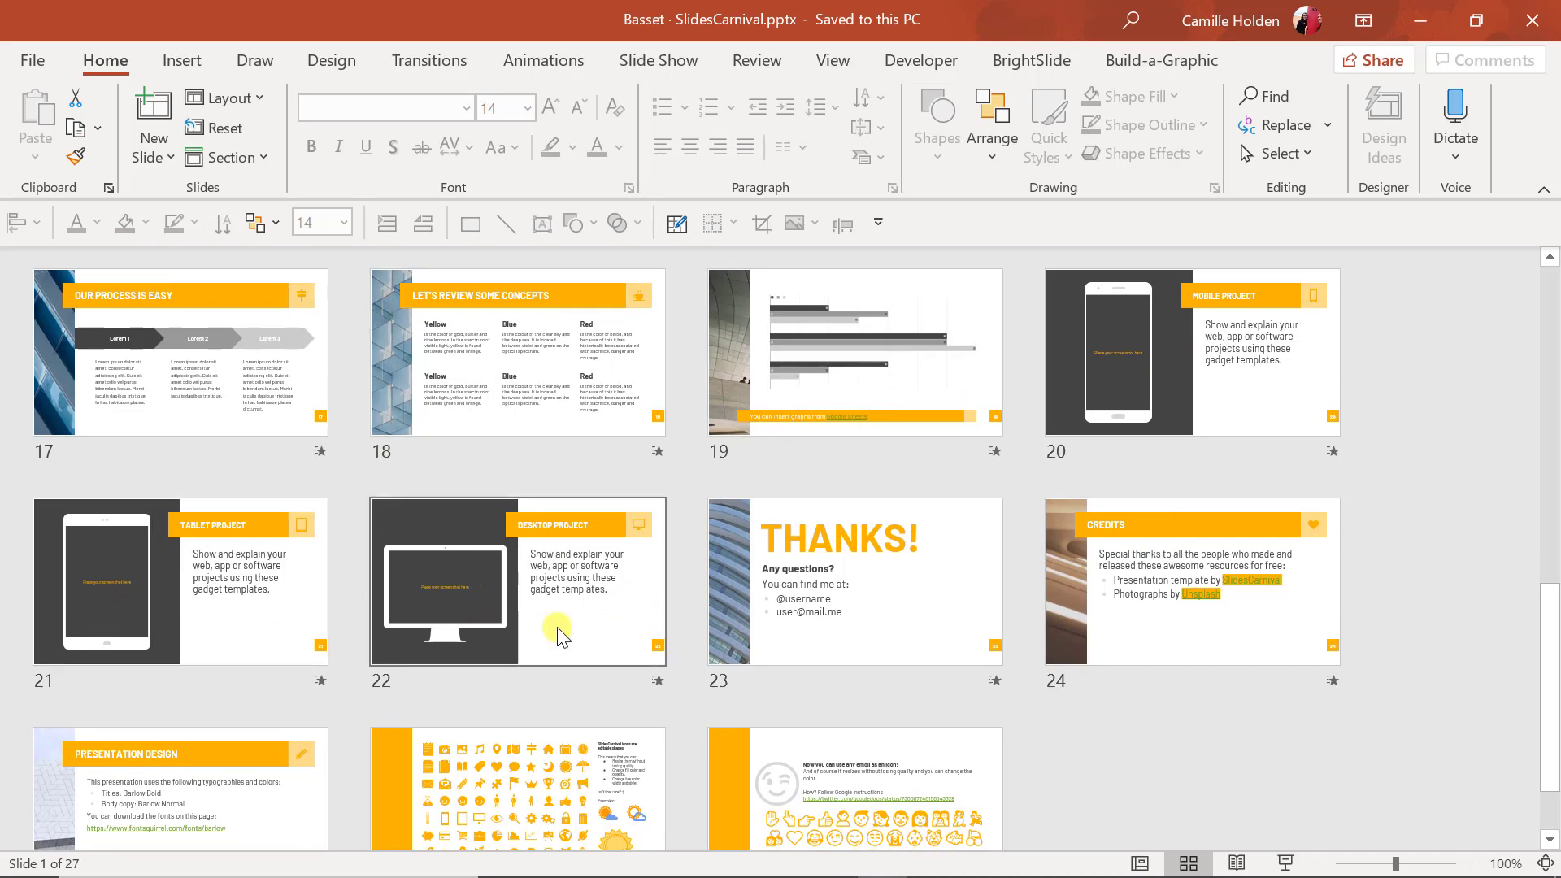
pyautogui.scroll(-1, 557, 627)
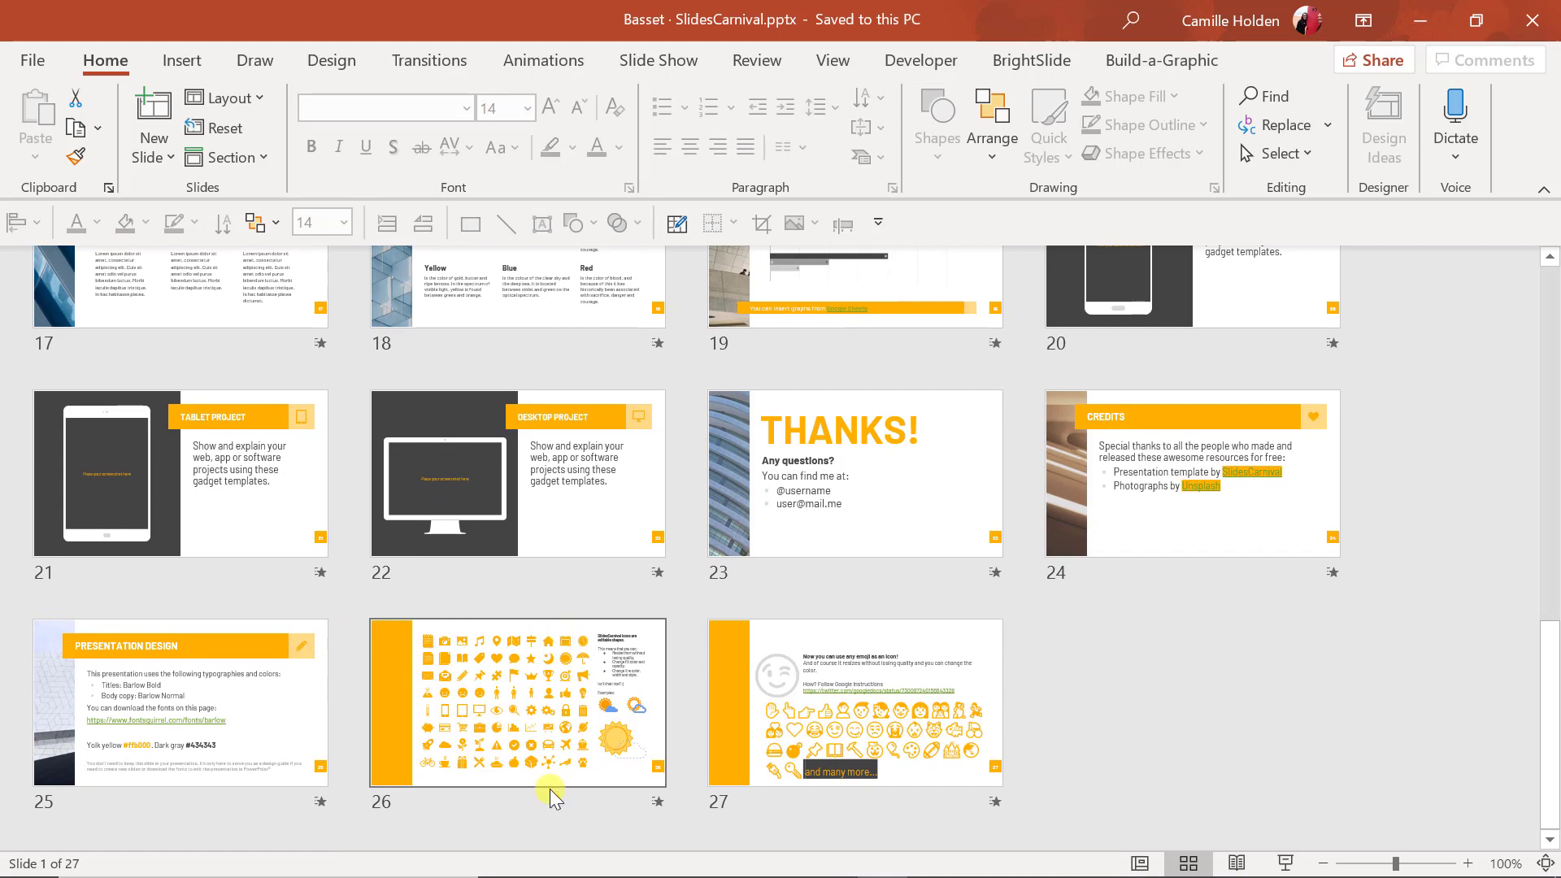
pyautogui.click(547, 720)
pyautogui.click(845, 734)
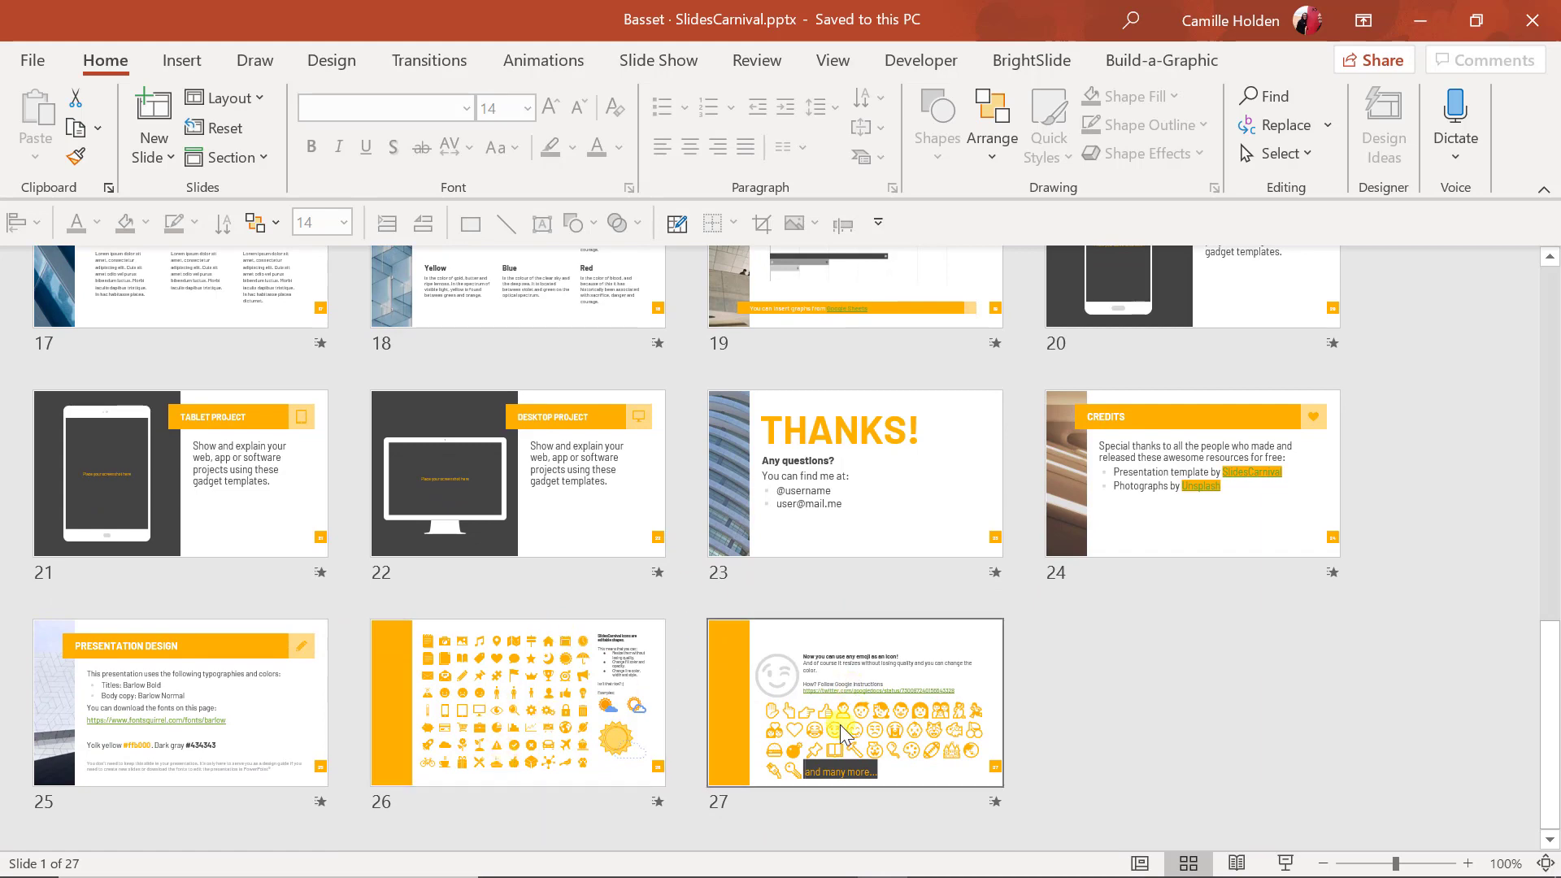
# - Return to the top of the deck and open slide 1 in Normal view
pyautogui.press('Home')
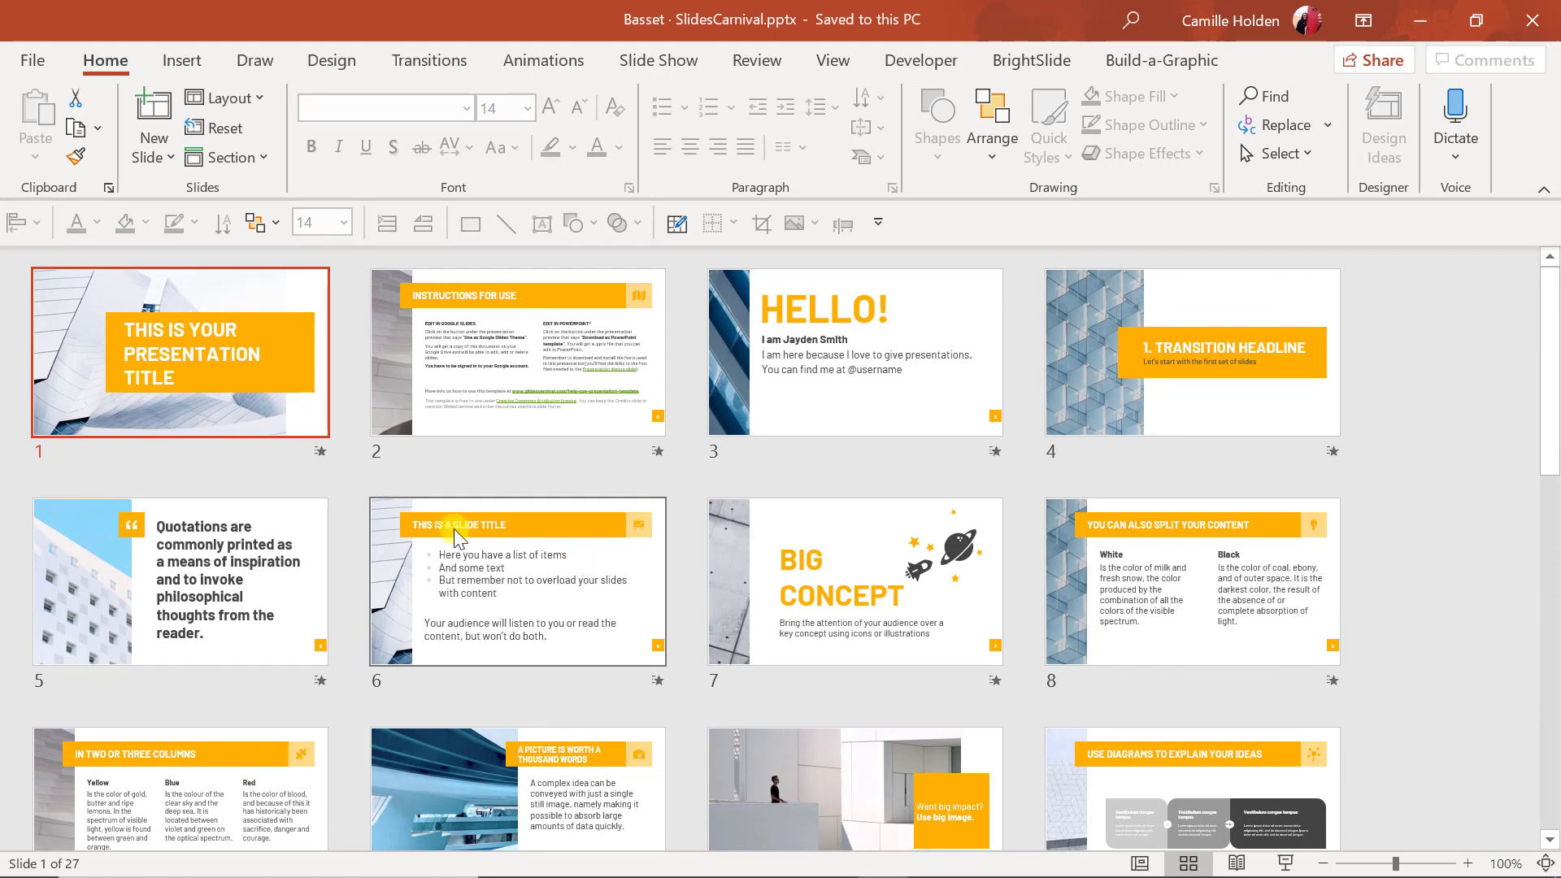
pyautogui.scroll(-6, 966, 609)
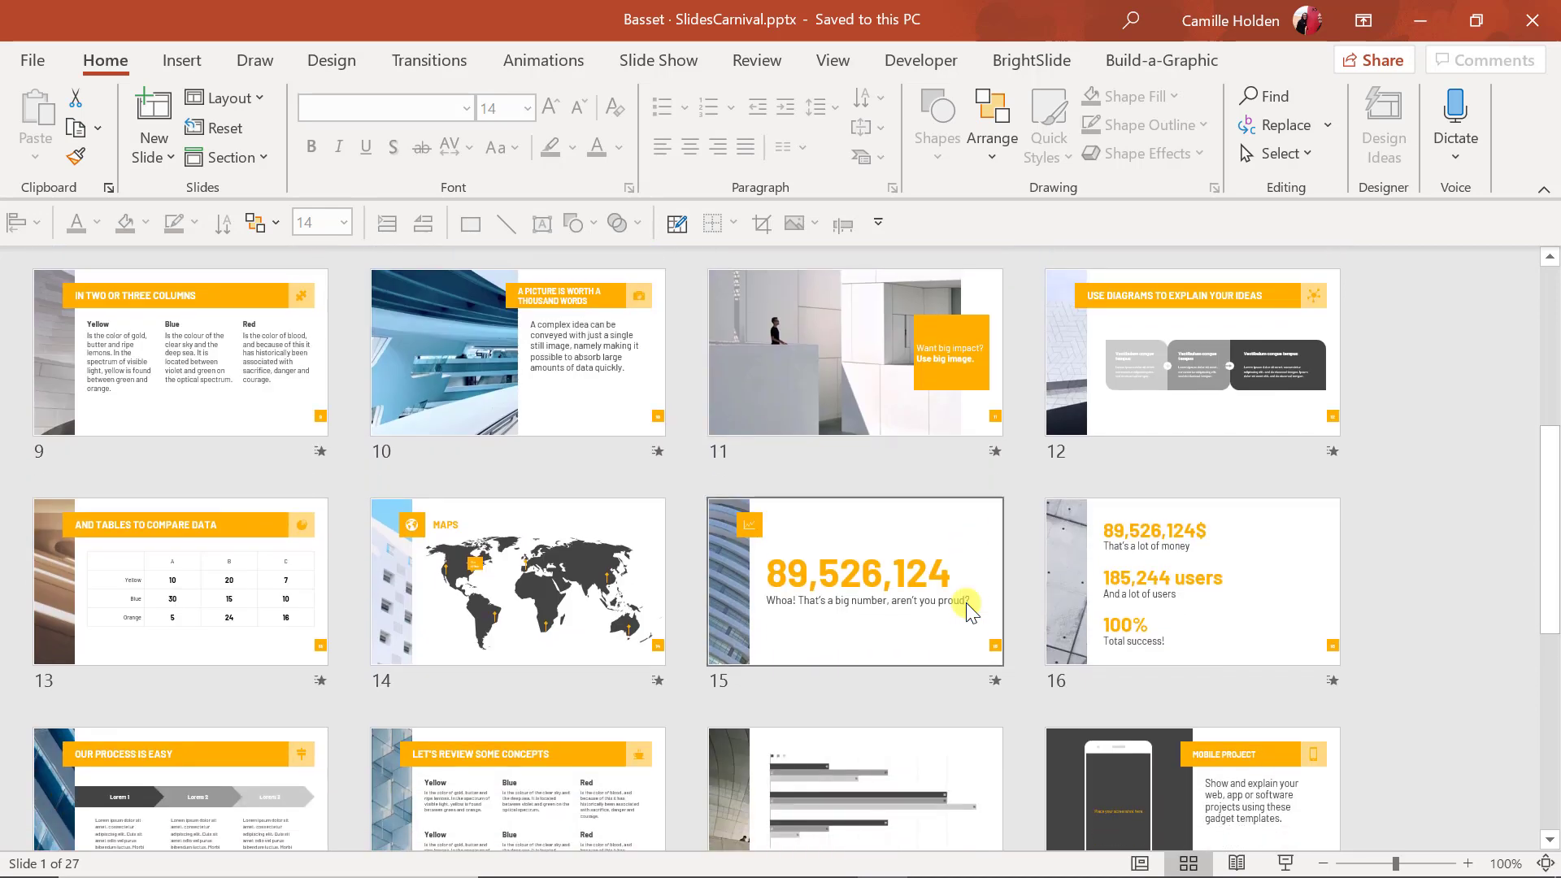
pyautogui.scroll(-3, 965, 603)
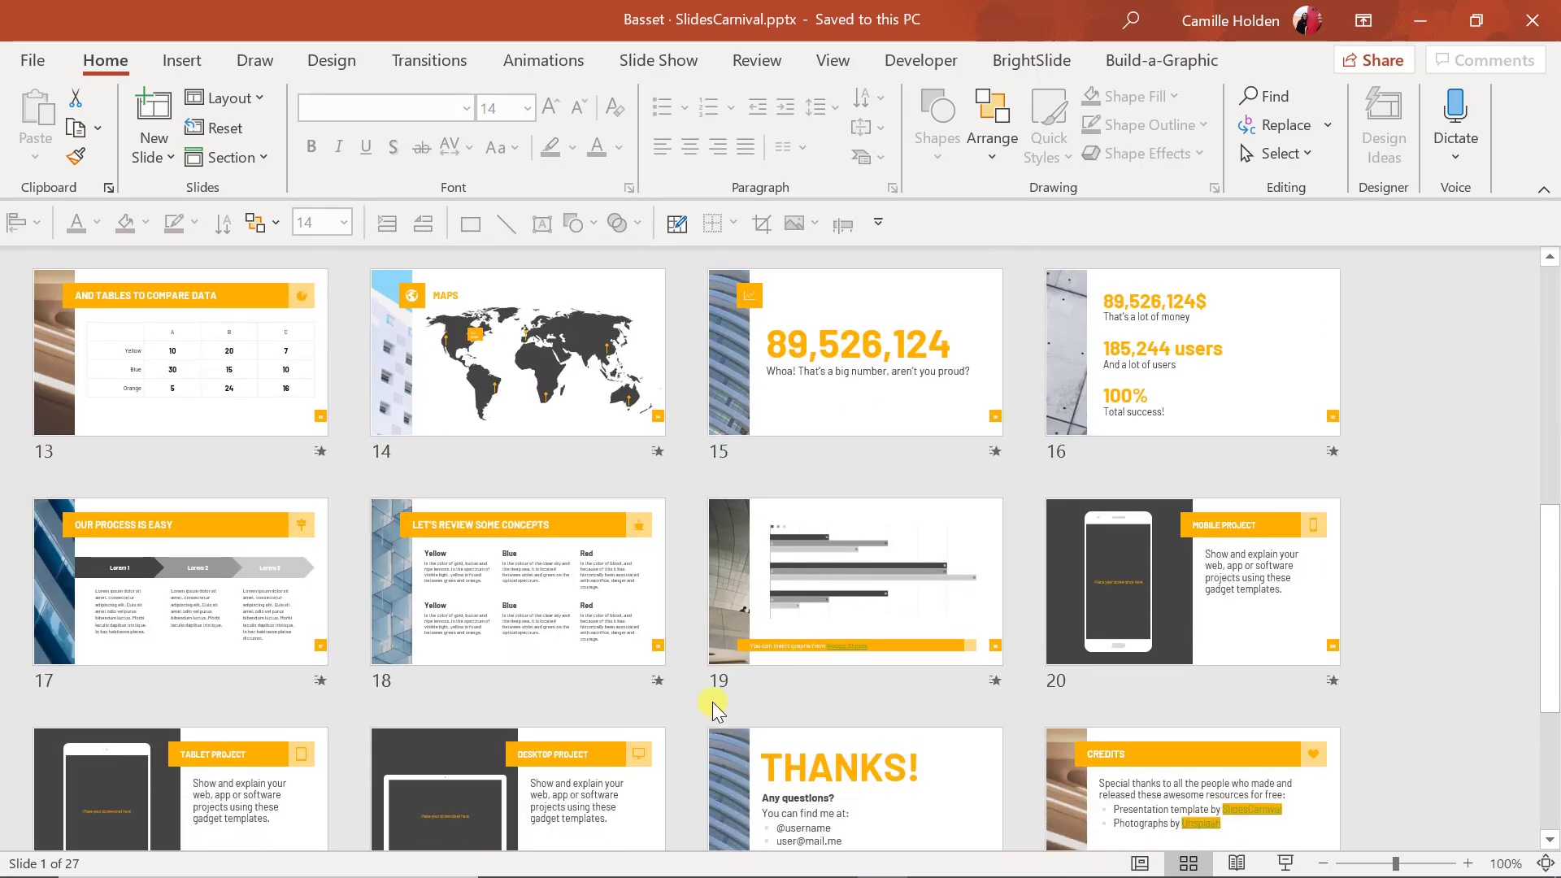
pyautogui.scroll(-3, 714, 704)
pyautogui.scroll(12, 712, 701)
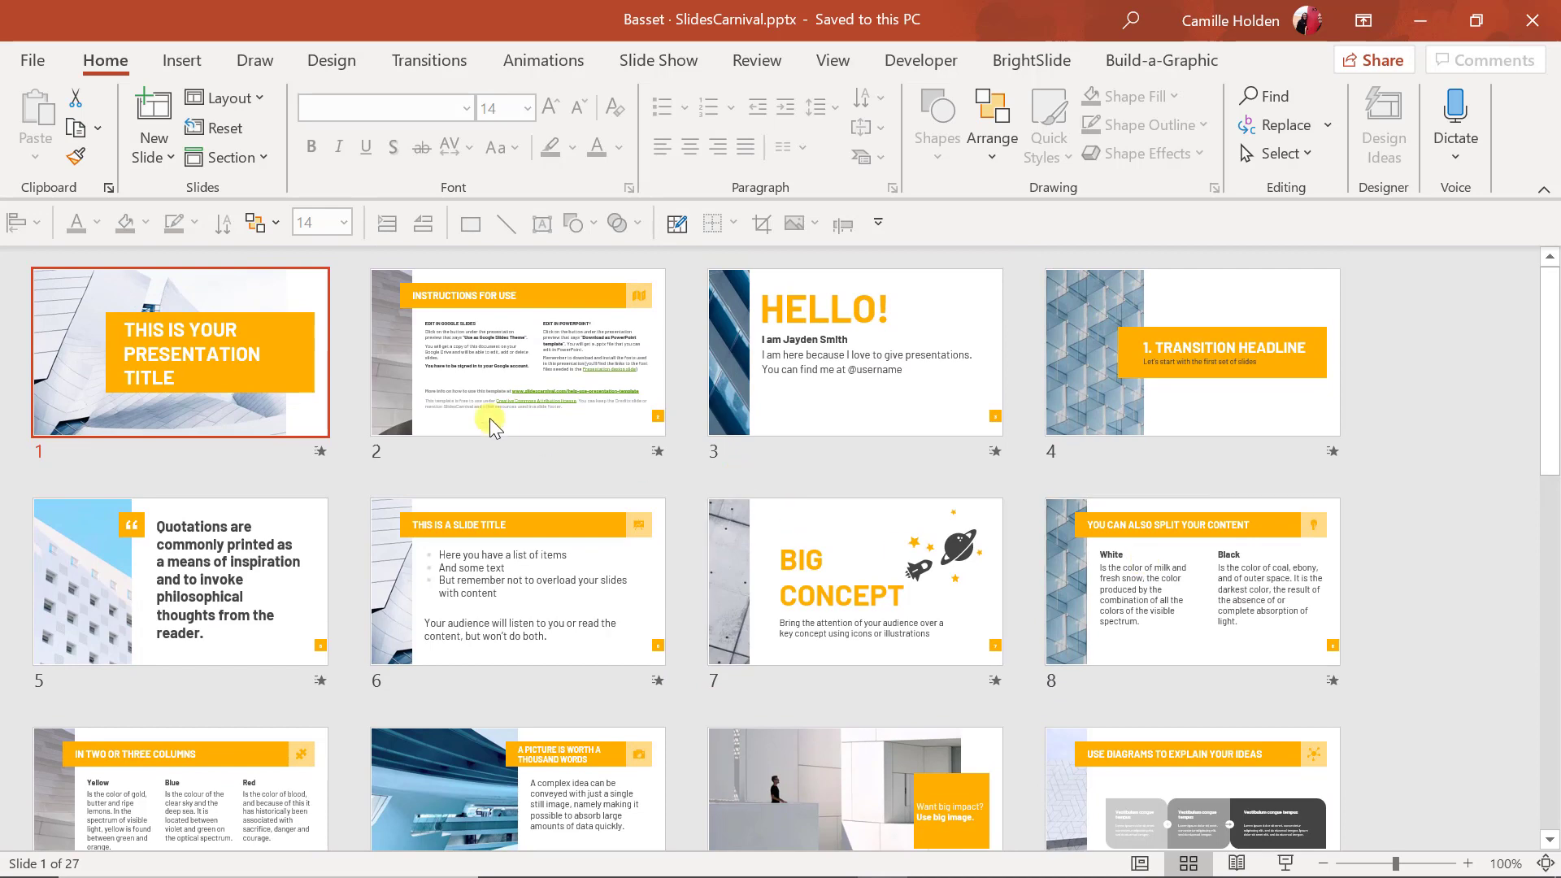
pyautogui.doubleClick(139, 341)
# - Briefly select the title text, then go to slide 2, Instructions for Use
pyautogui.click(882, 483)
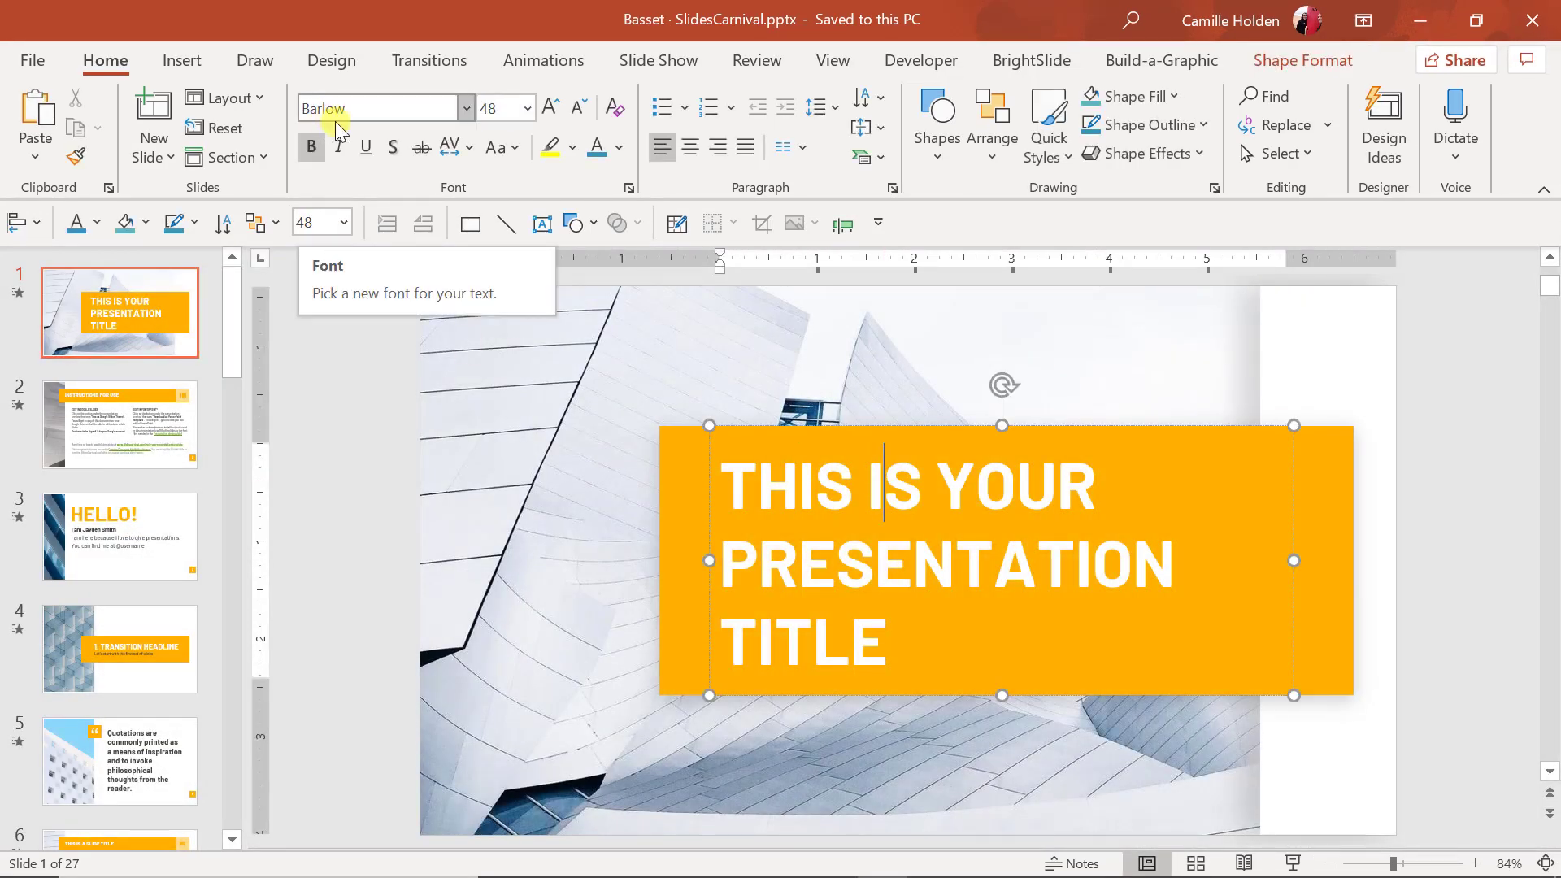
pyautogui.click(378, 465)
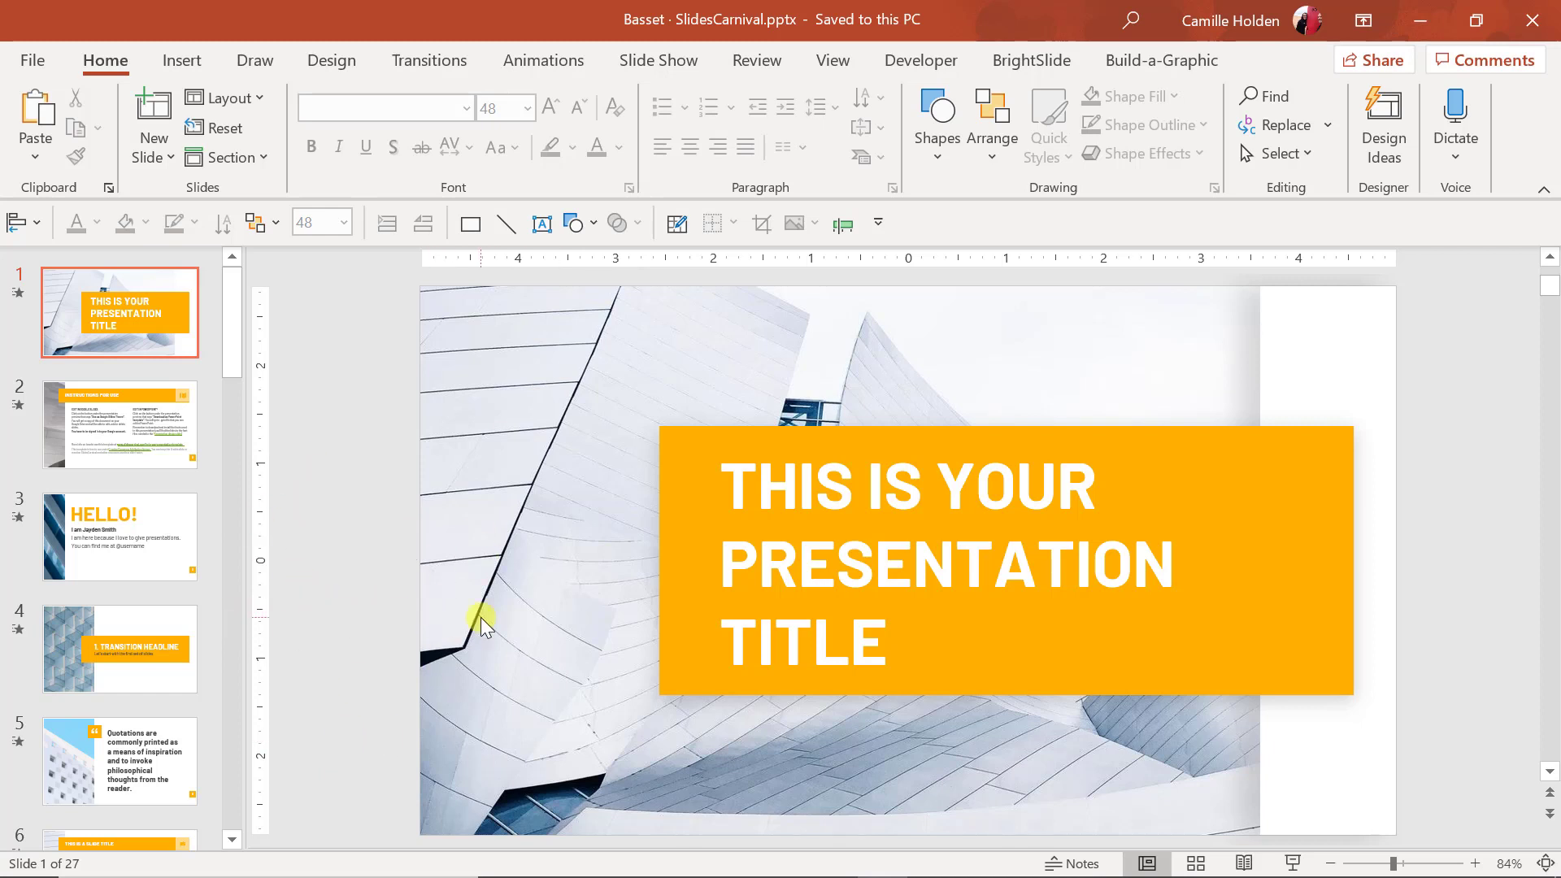
pyautogui.click(89, 454)
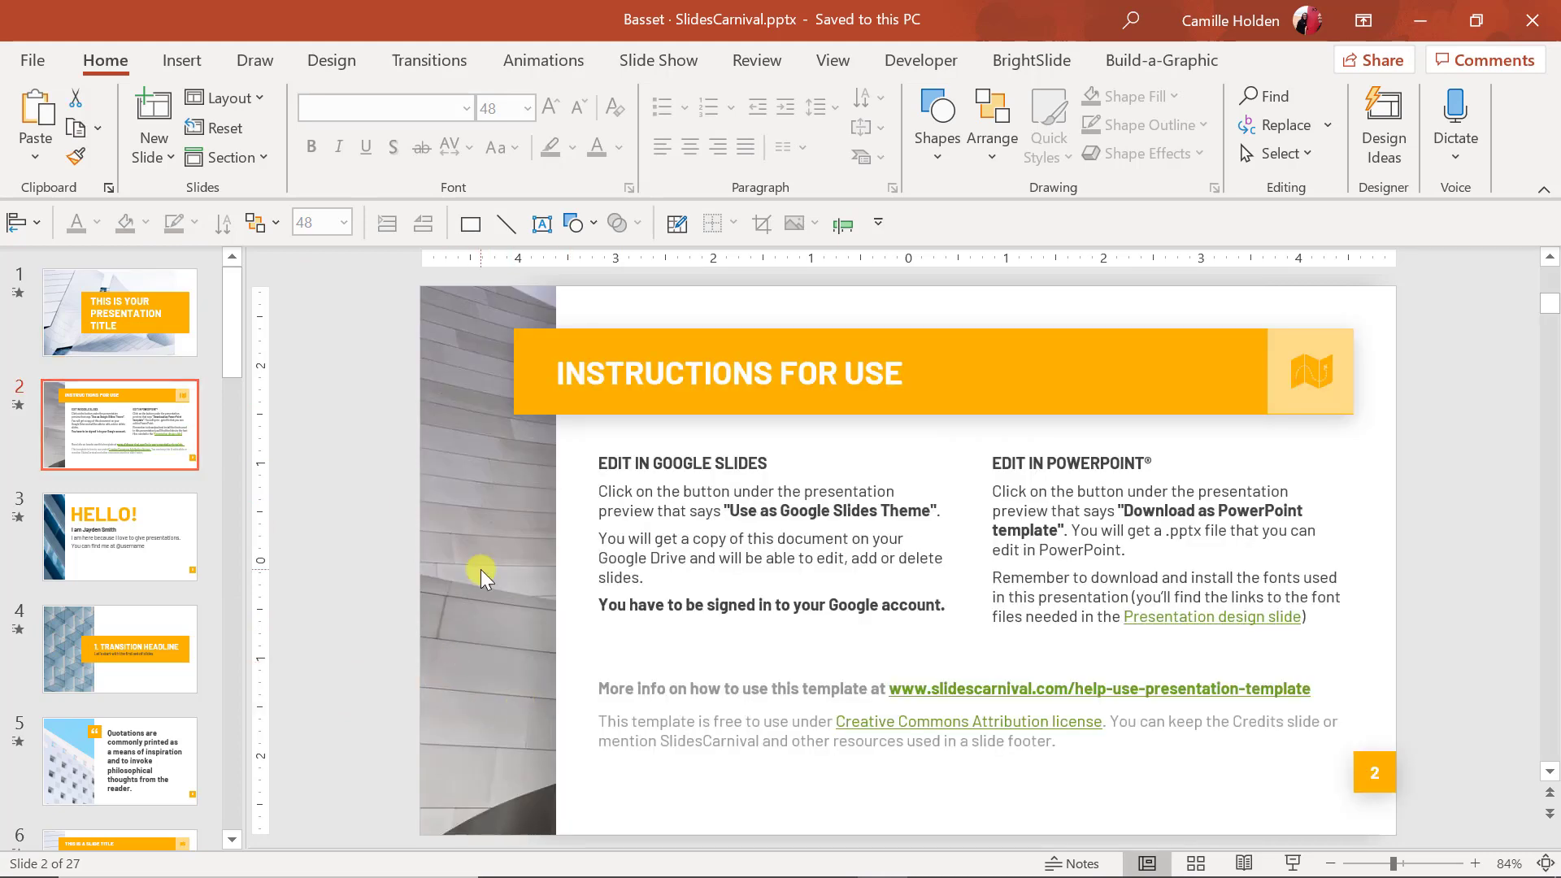
# - Try picture and solid-colour fills for slide 2's background, undoing back to the original picture
pyautogui.rightClick(505, 575)
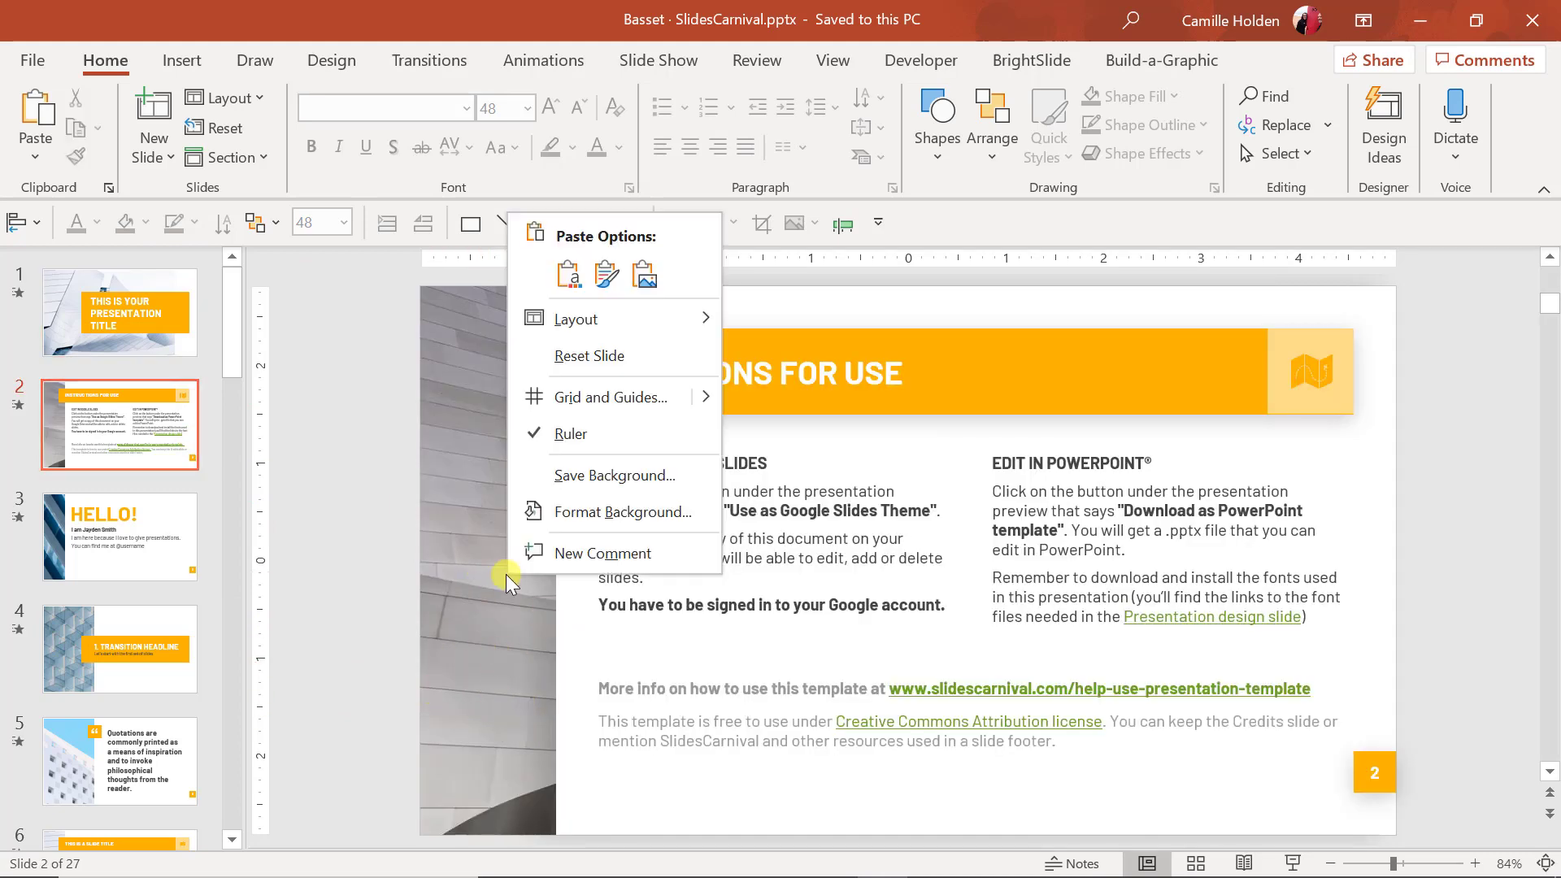
pyautogui.click(632, 514)
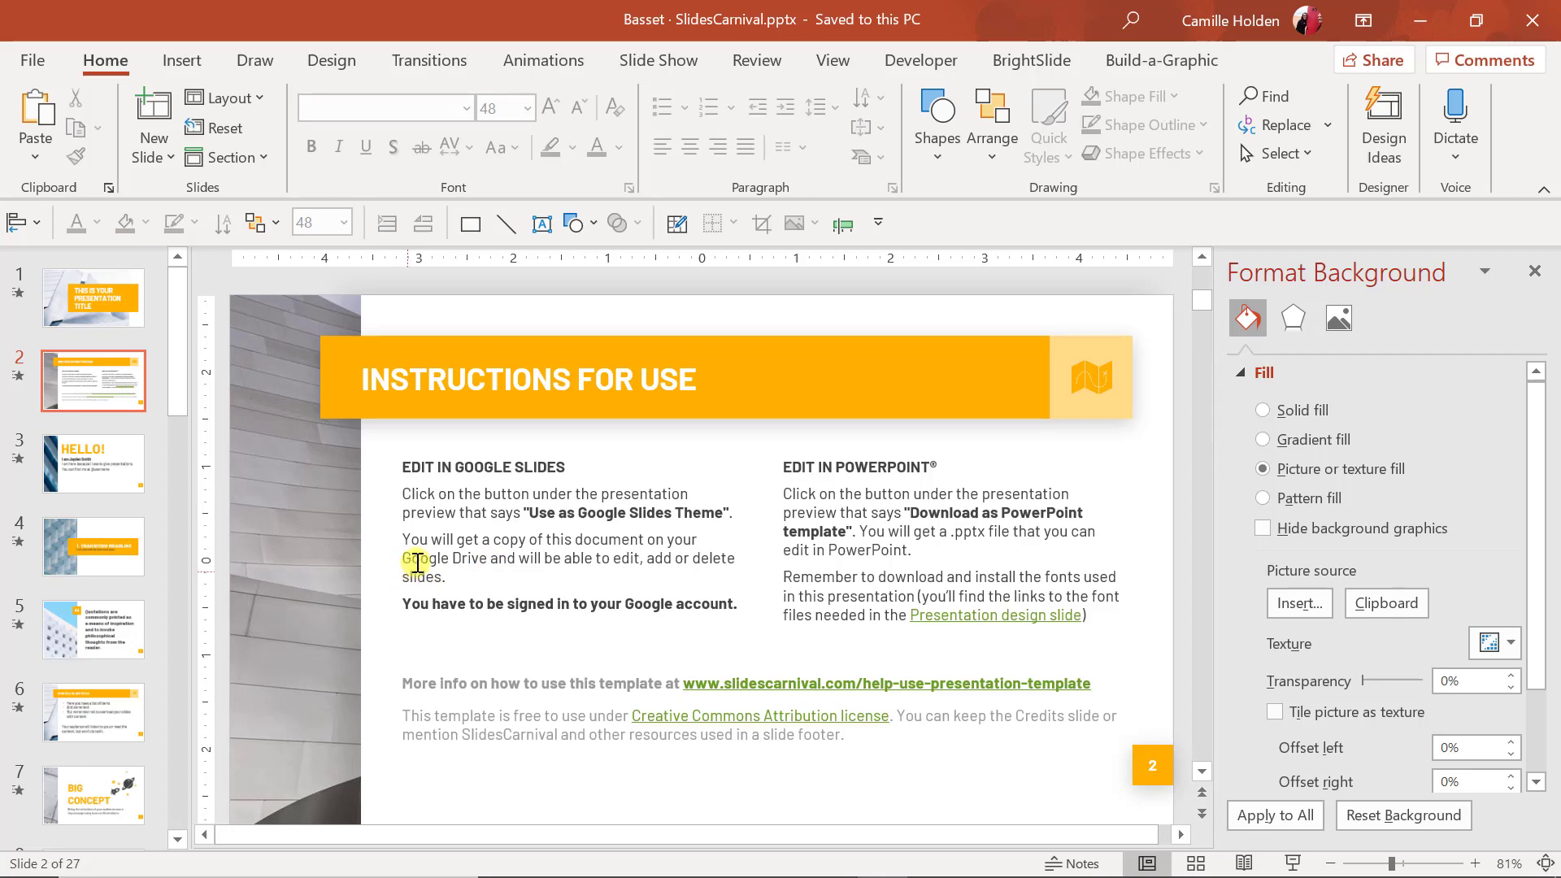
pyautogui.click(1300, 603)
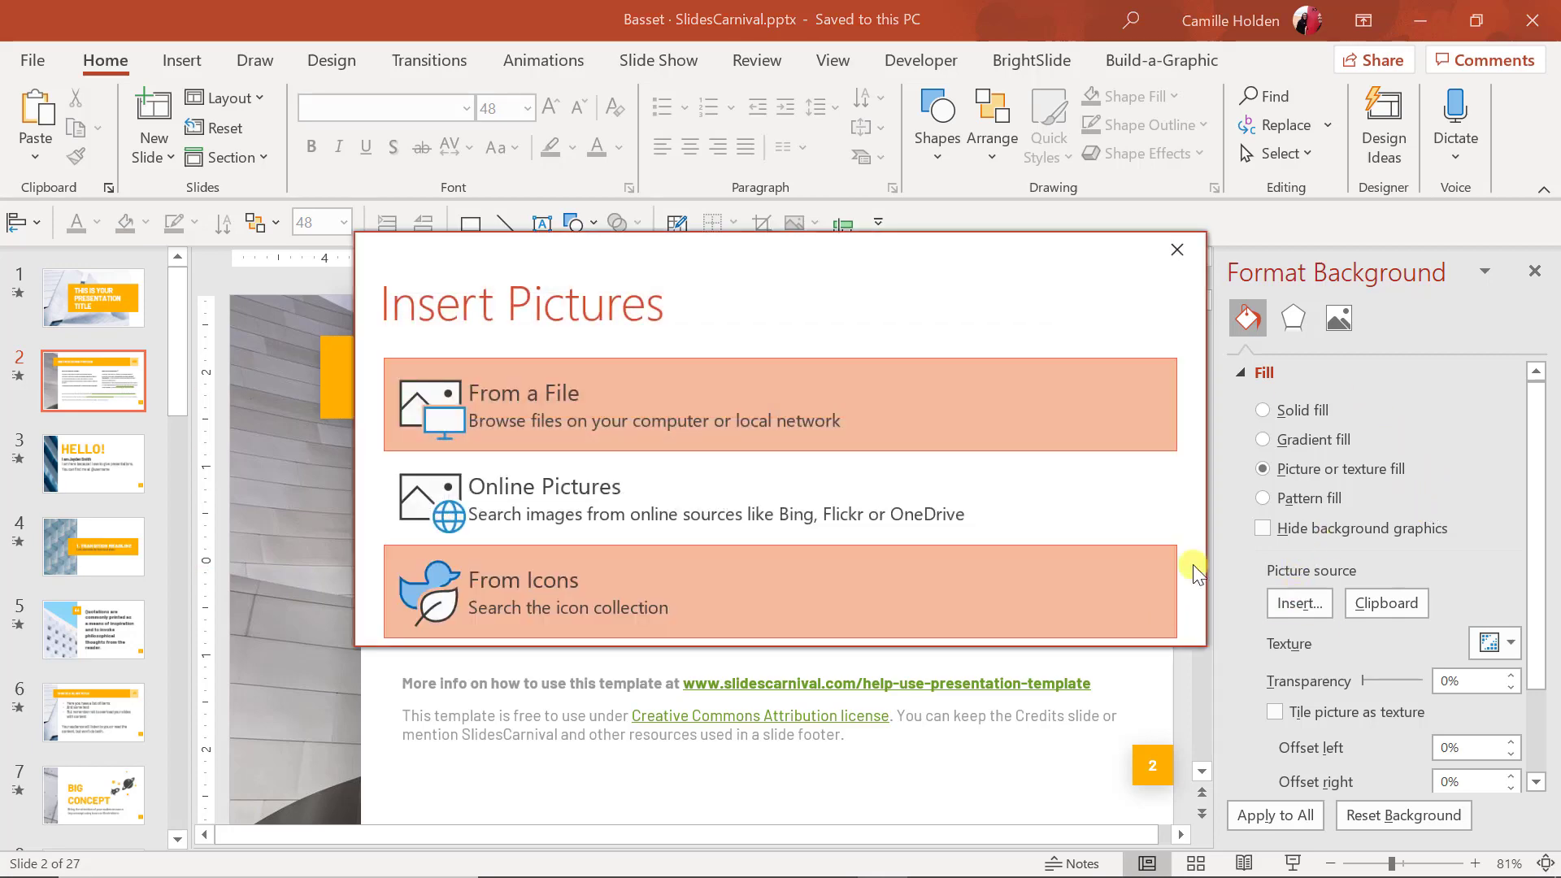
pyautogui.click(1416, 311)
pyautogui.click(1303, 410)
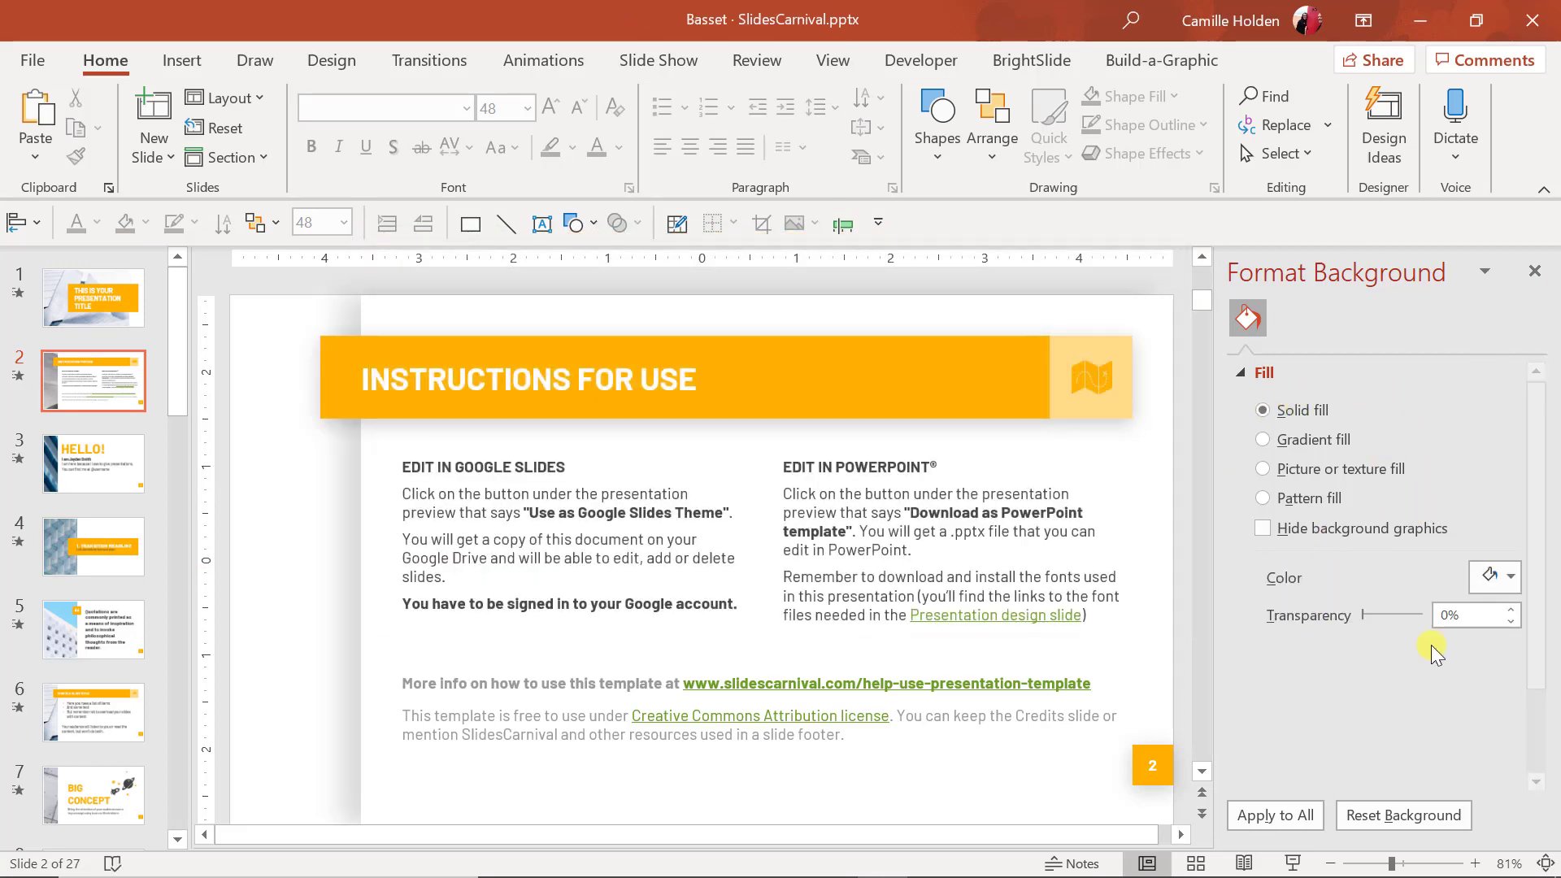
pyautogui.click(1510, 577)
pyautogui.hotkey('ctrl', 'z')
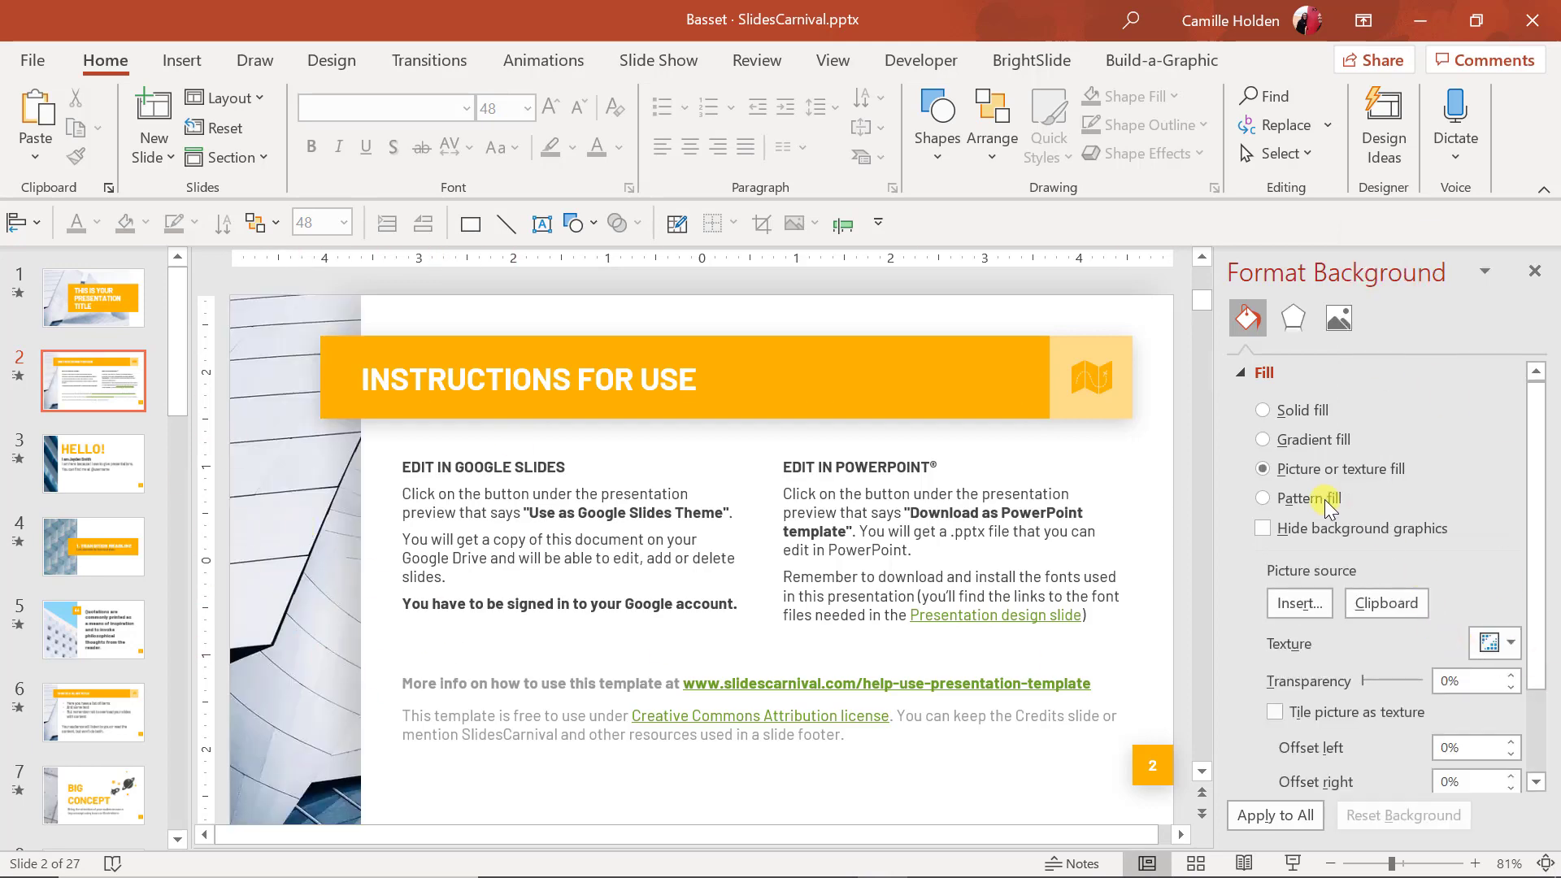
pyautogui.click(1304, 412)
pyautogui.hotkey('ctrl', 'z')
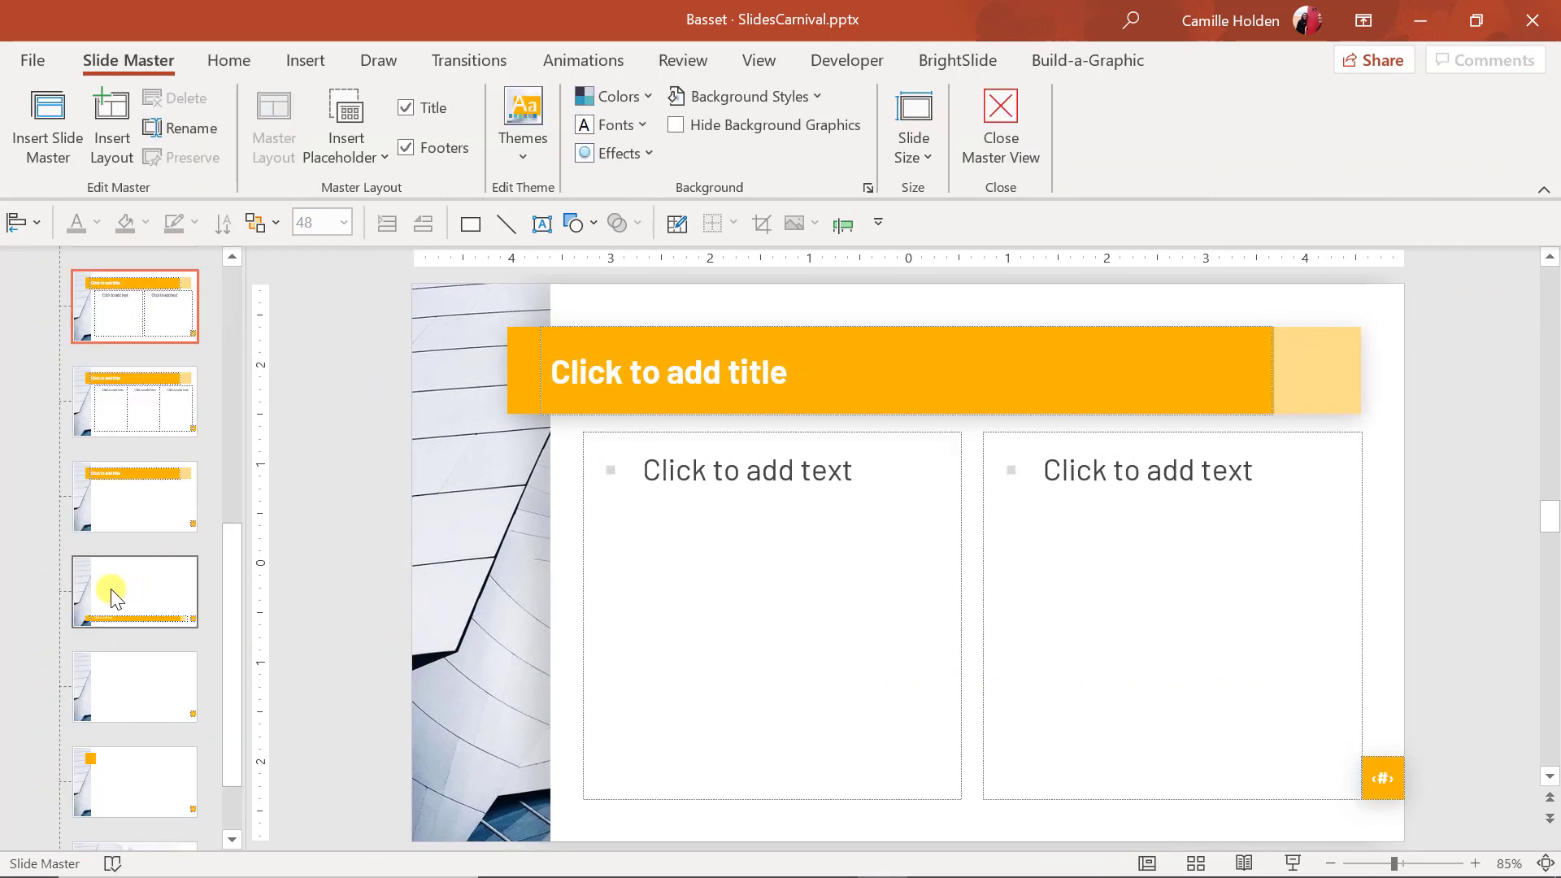
# - Inspect the slide master's background settings, then close Master View back to slide 2
pyautogui.scroll(5, 111, 589)
pyautogui.scroll(5, 100, 621)
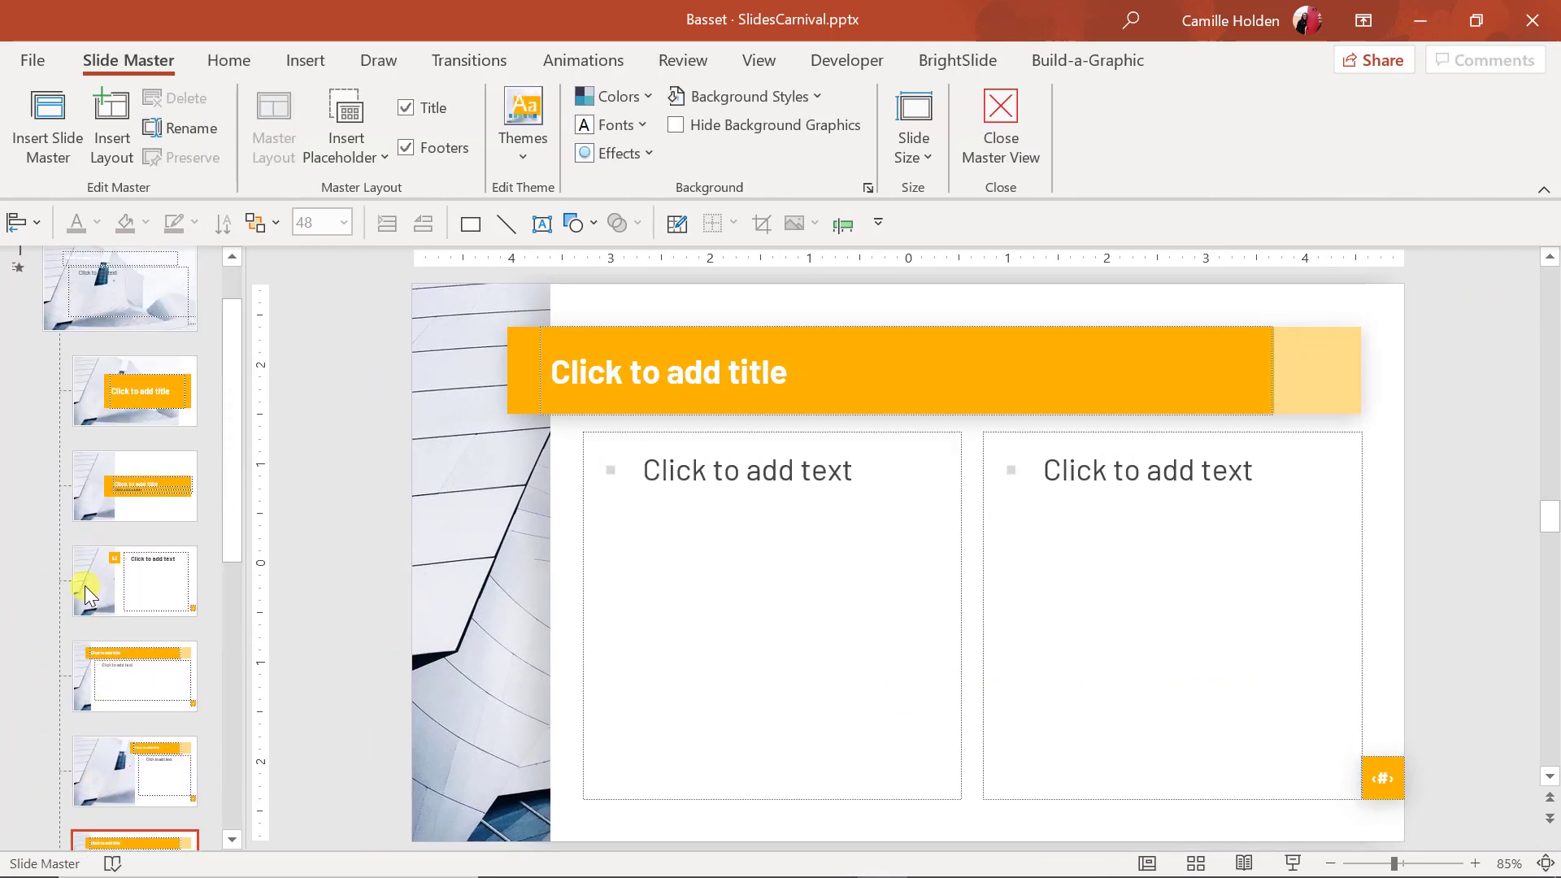
pyautogui.click(135, 321)
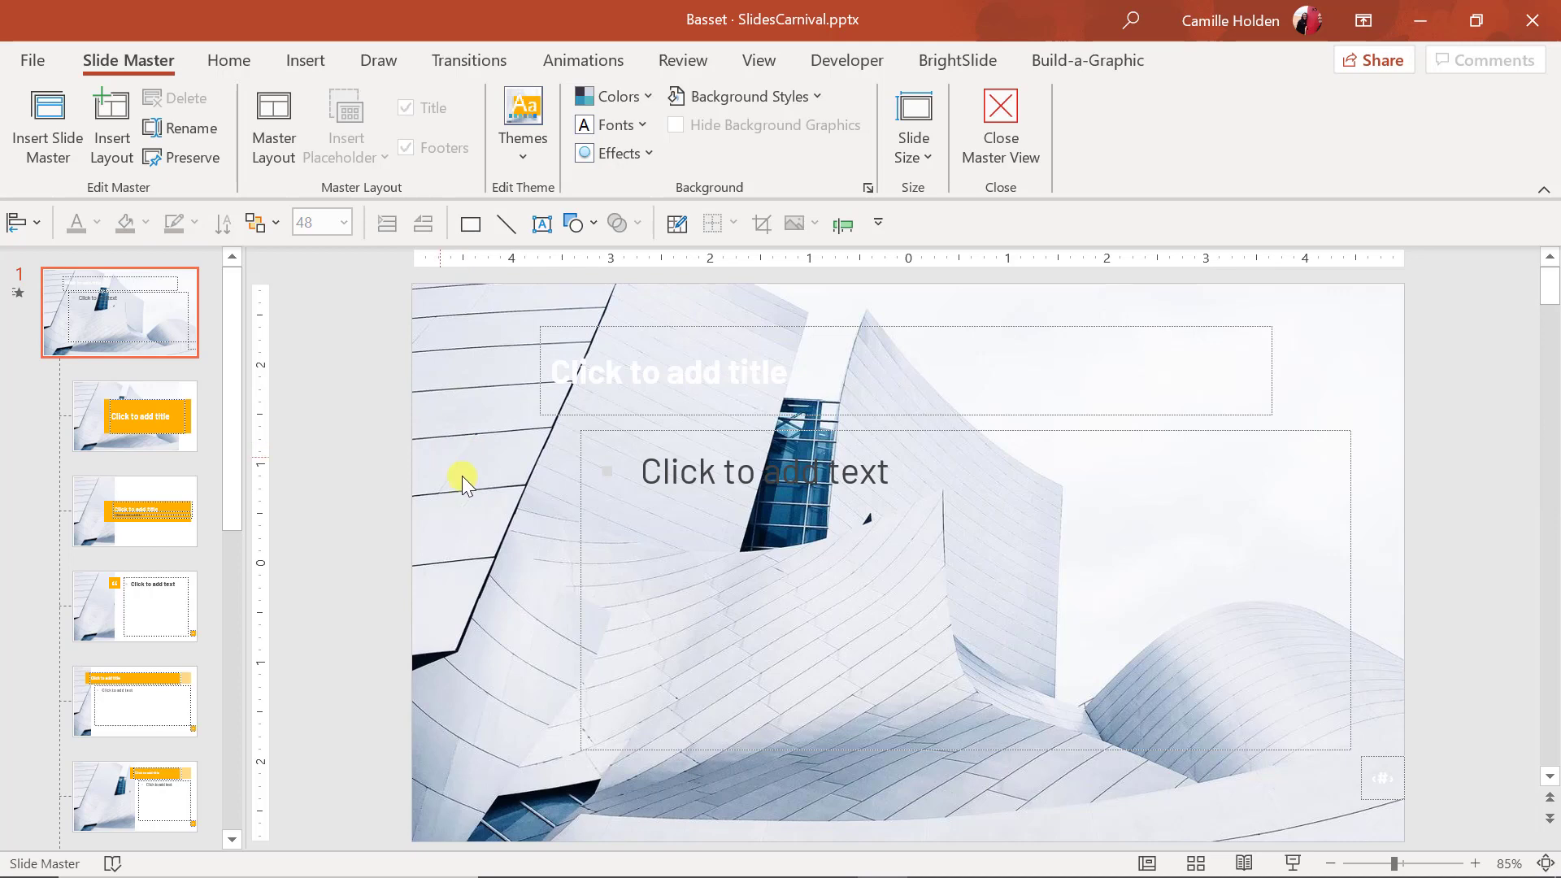
pyautogui.rightClick(501, 562)
pyautogui.click(626, 503)
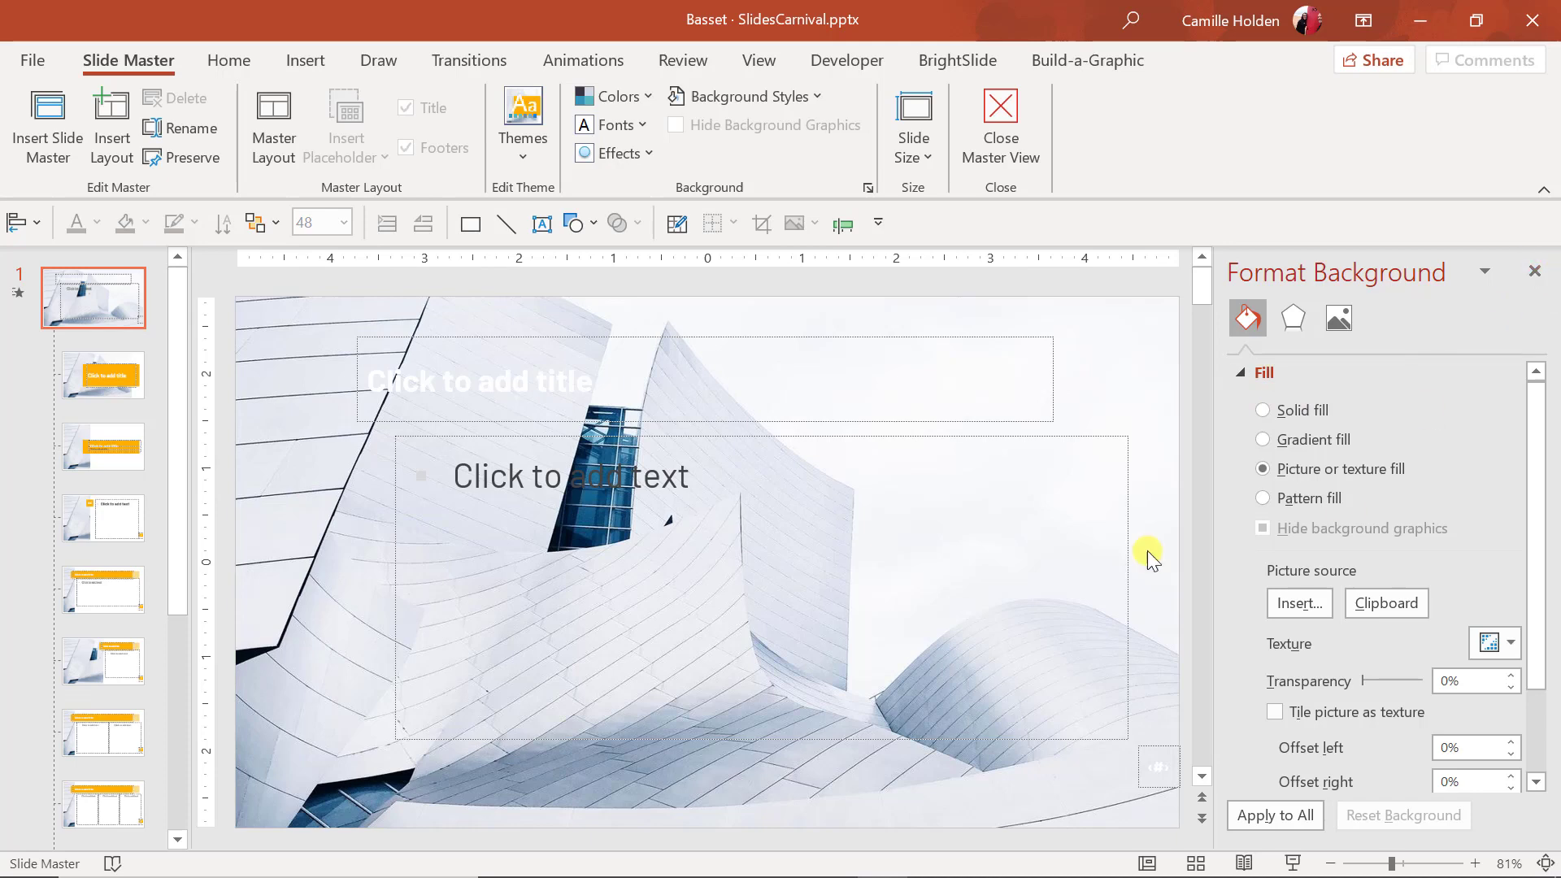
pyautogui.click(1534, 271)
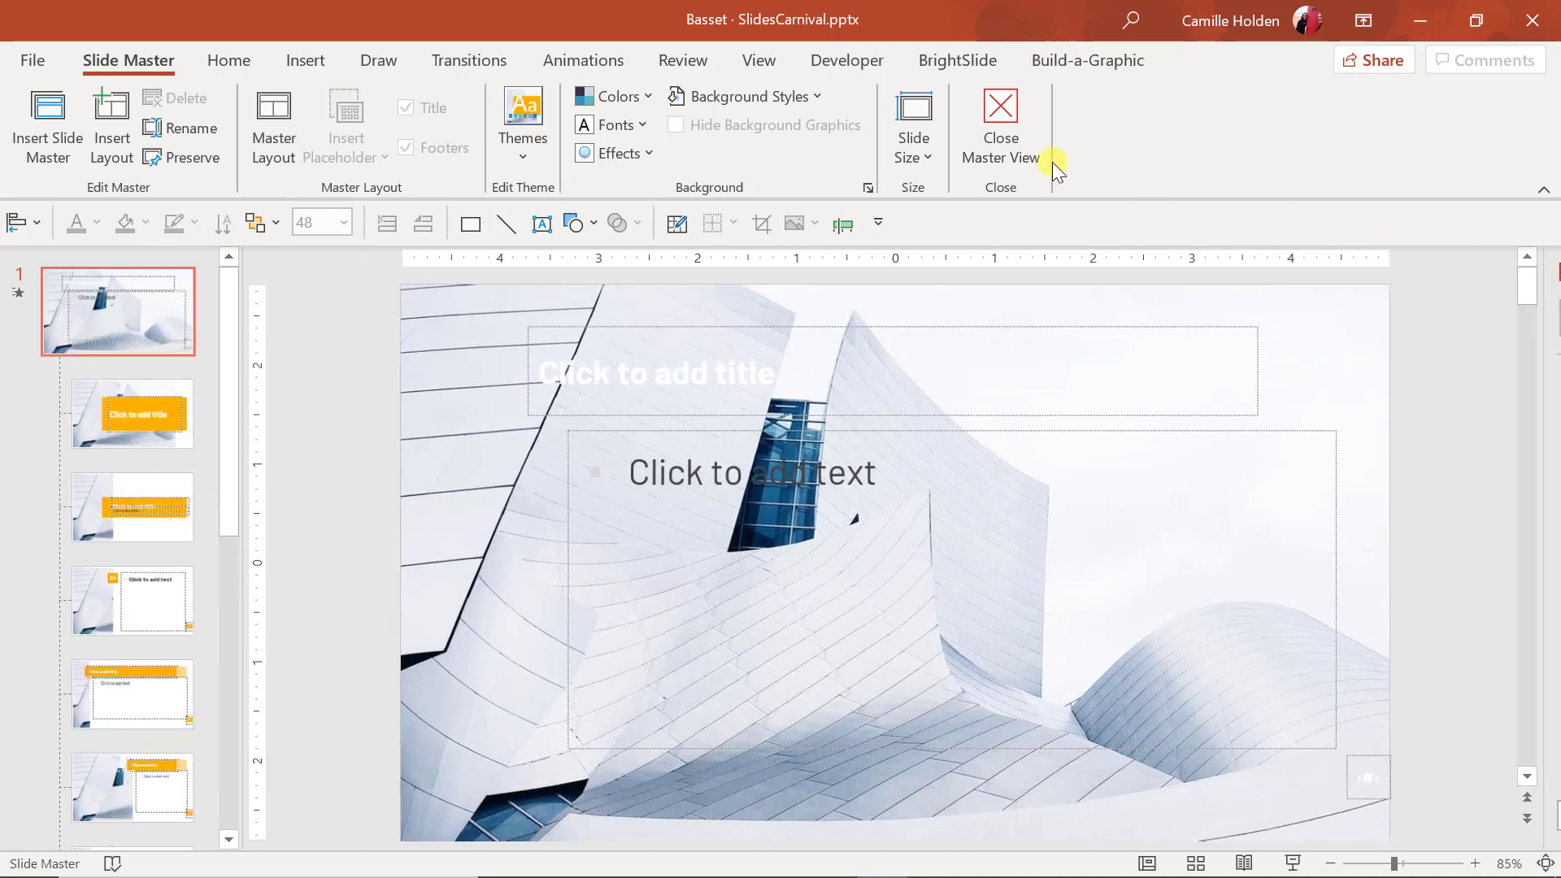
pyautogui.click(1025, 142)
pyautogui.rightClick(451, 535)
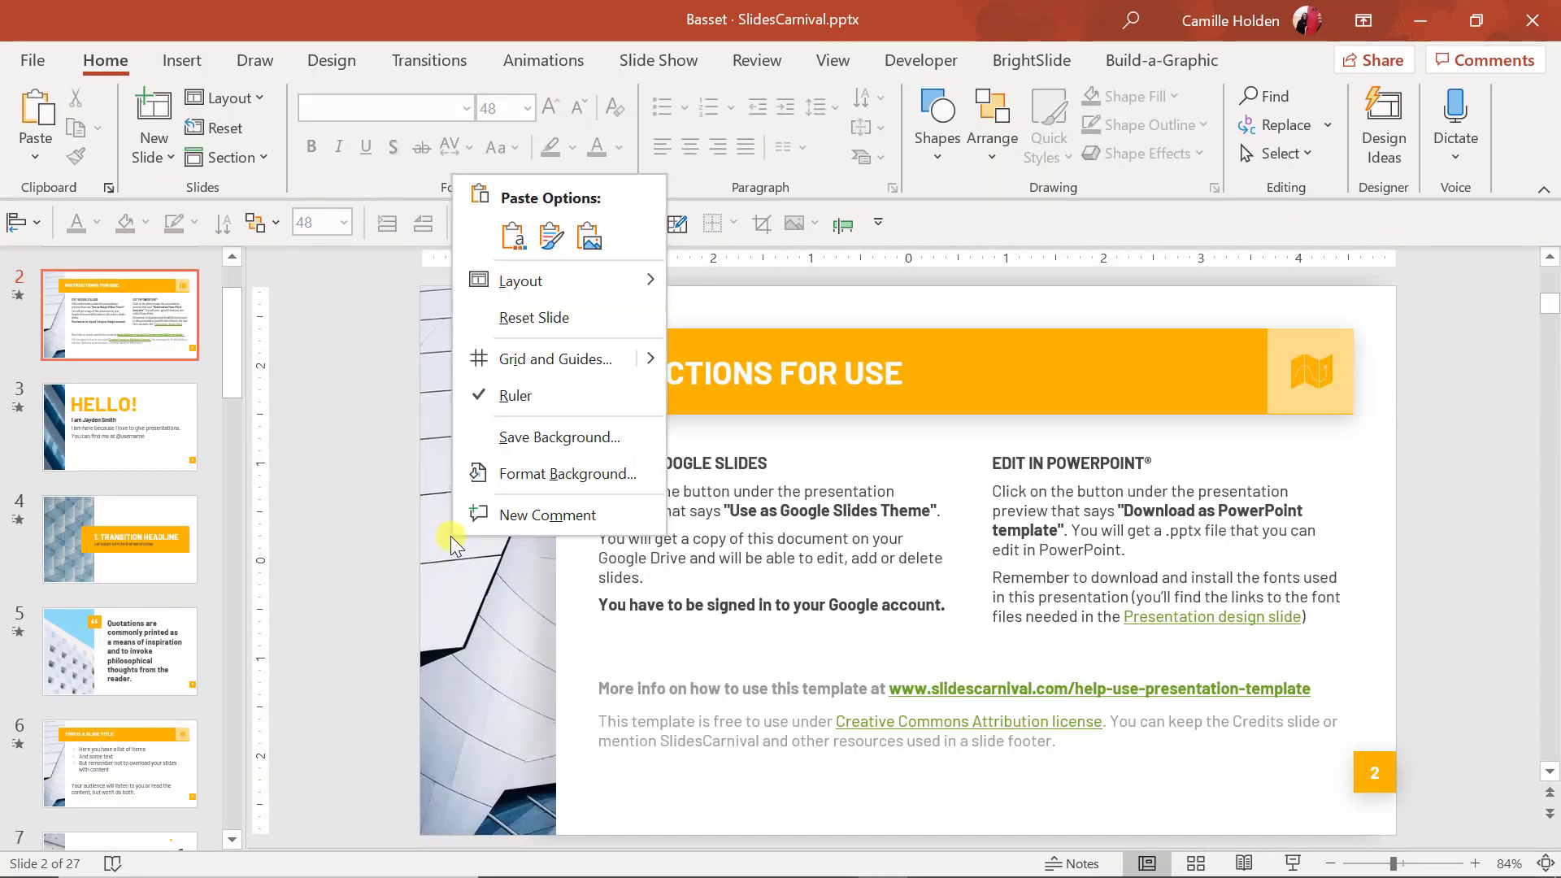
pyautogui.click(557, 486)
pyautogui.click(1303, 411)
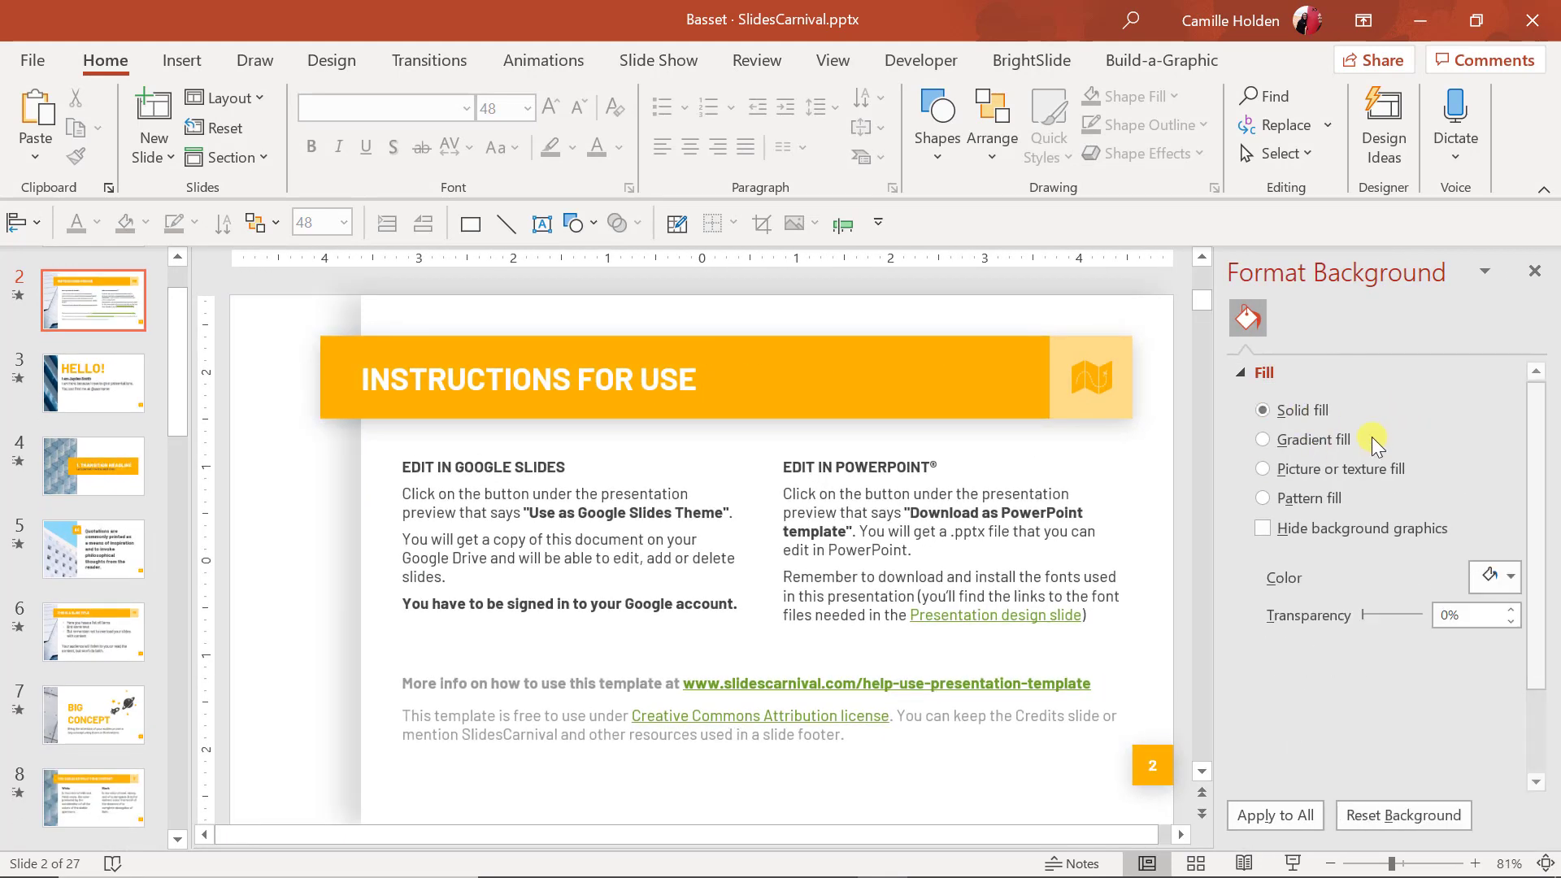
pyautogui.click(1495, 577)
pyautogui.click(1366, 310)
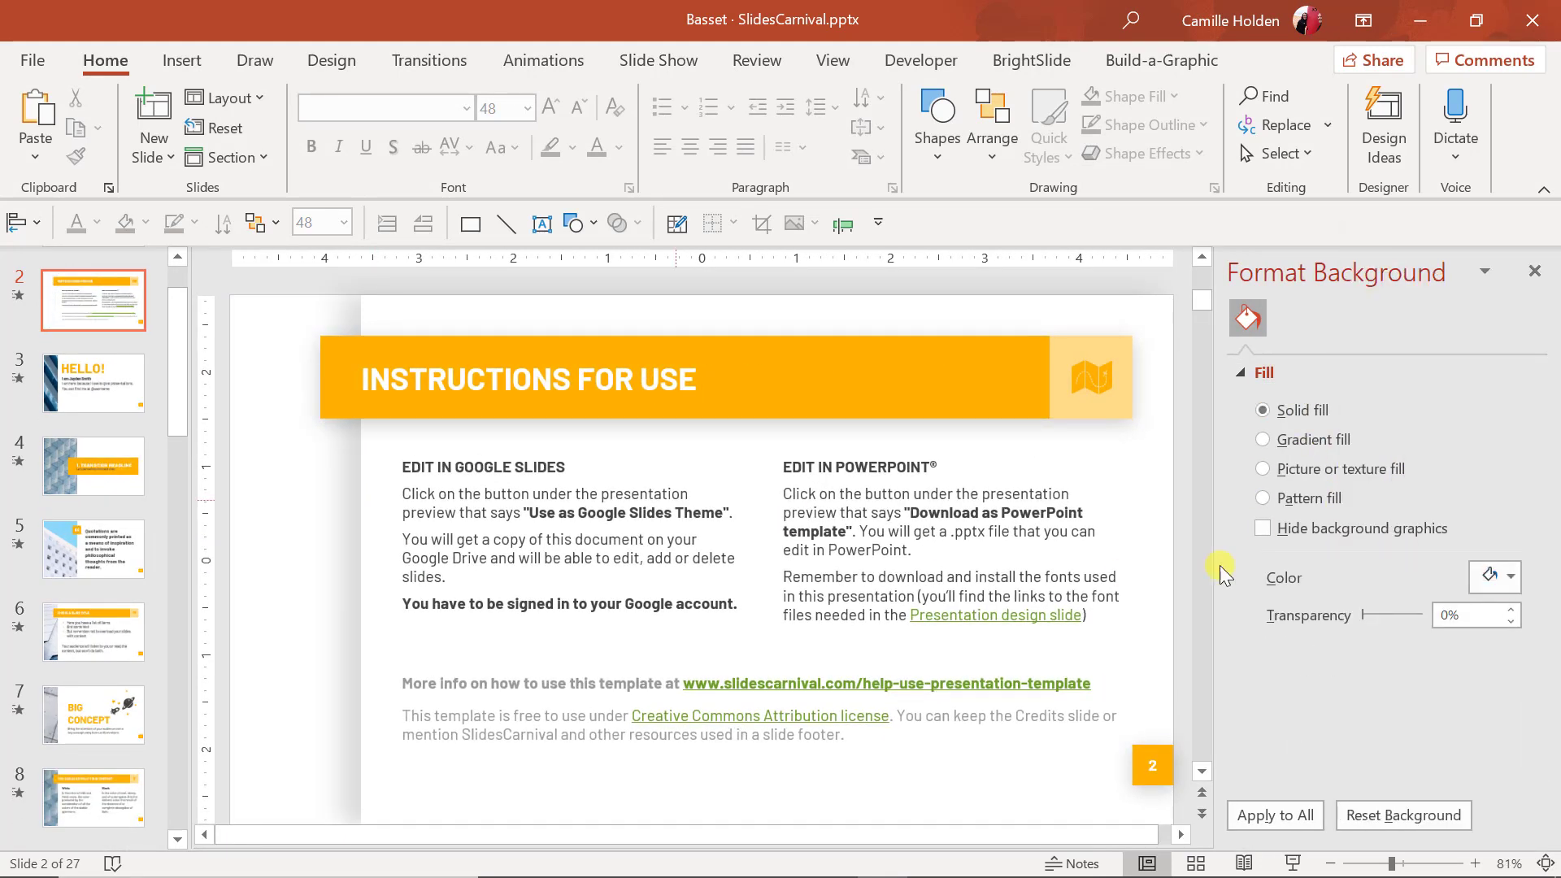
pyautogui.click(1327, 470)
pyautogui.click(1299, 602)
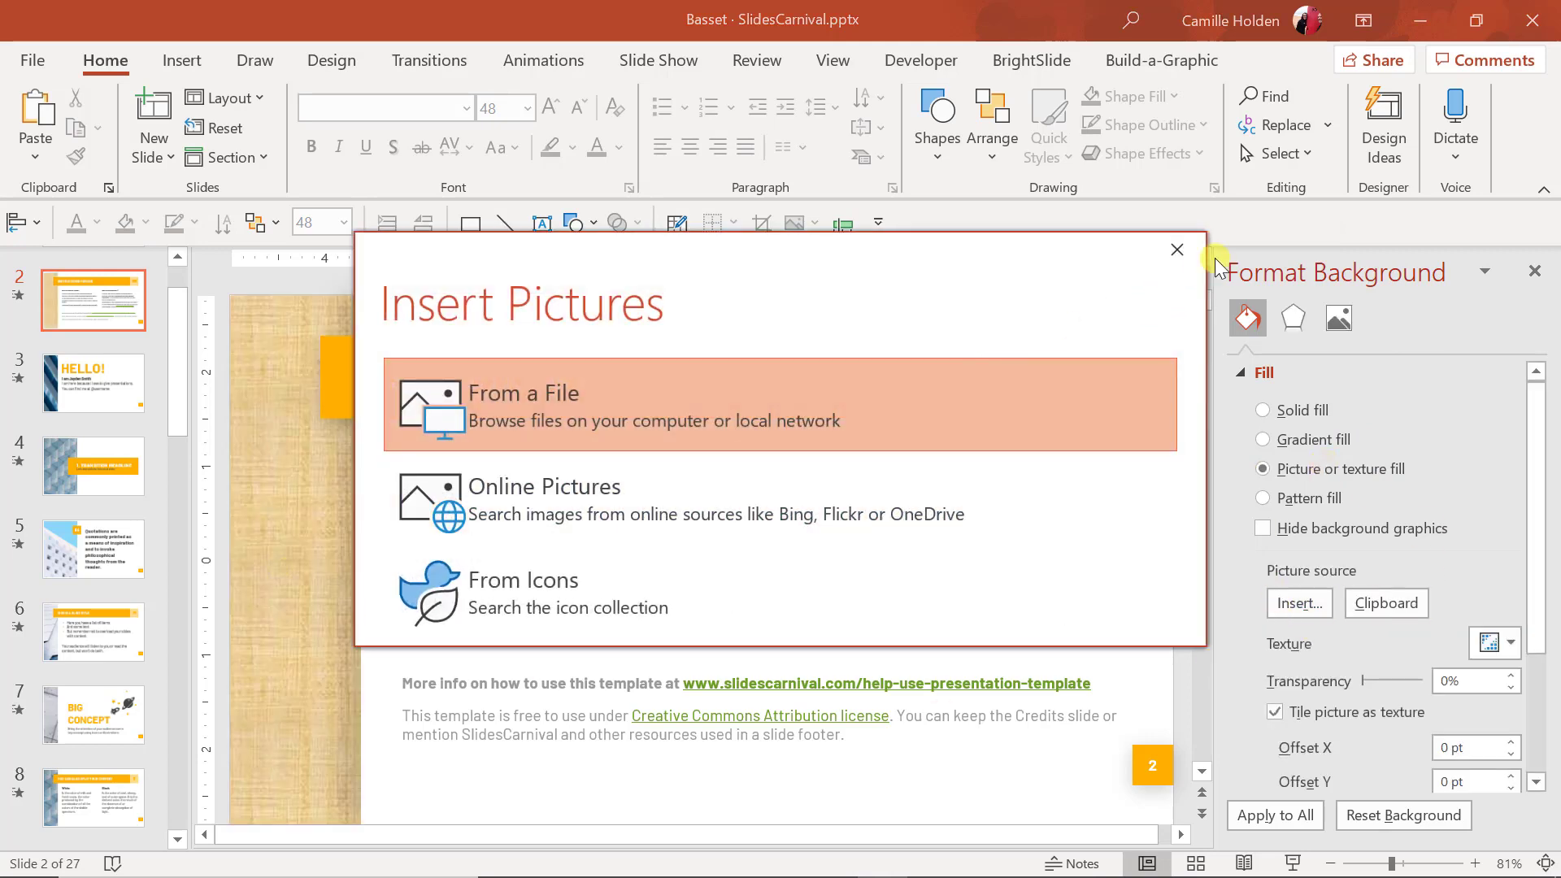
pyautogui.click(1177, 249)
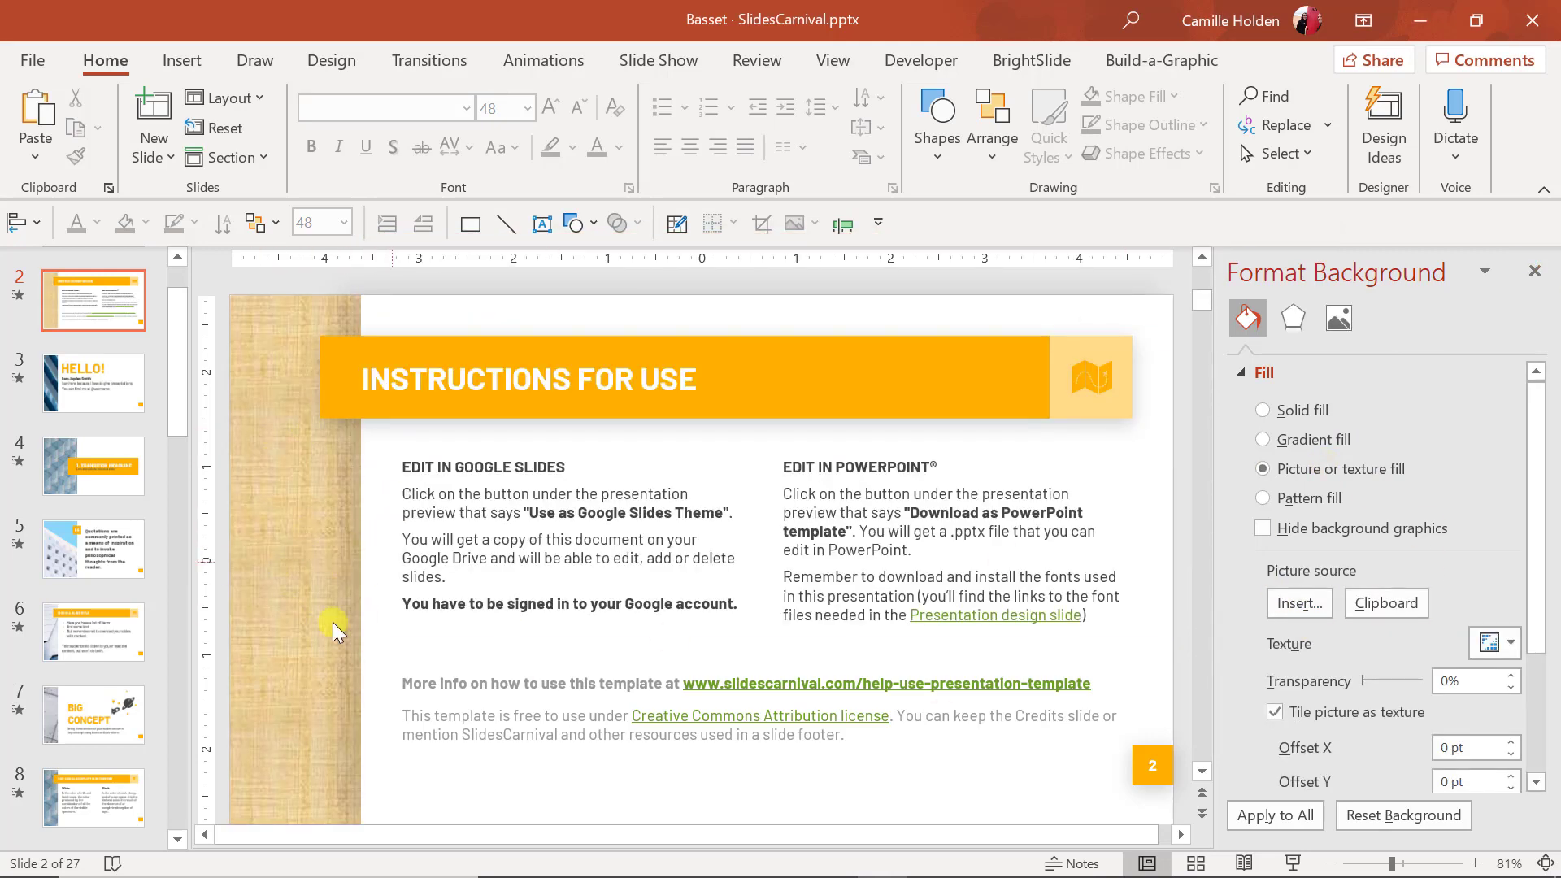
pyautogui.click(1534, 271)
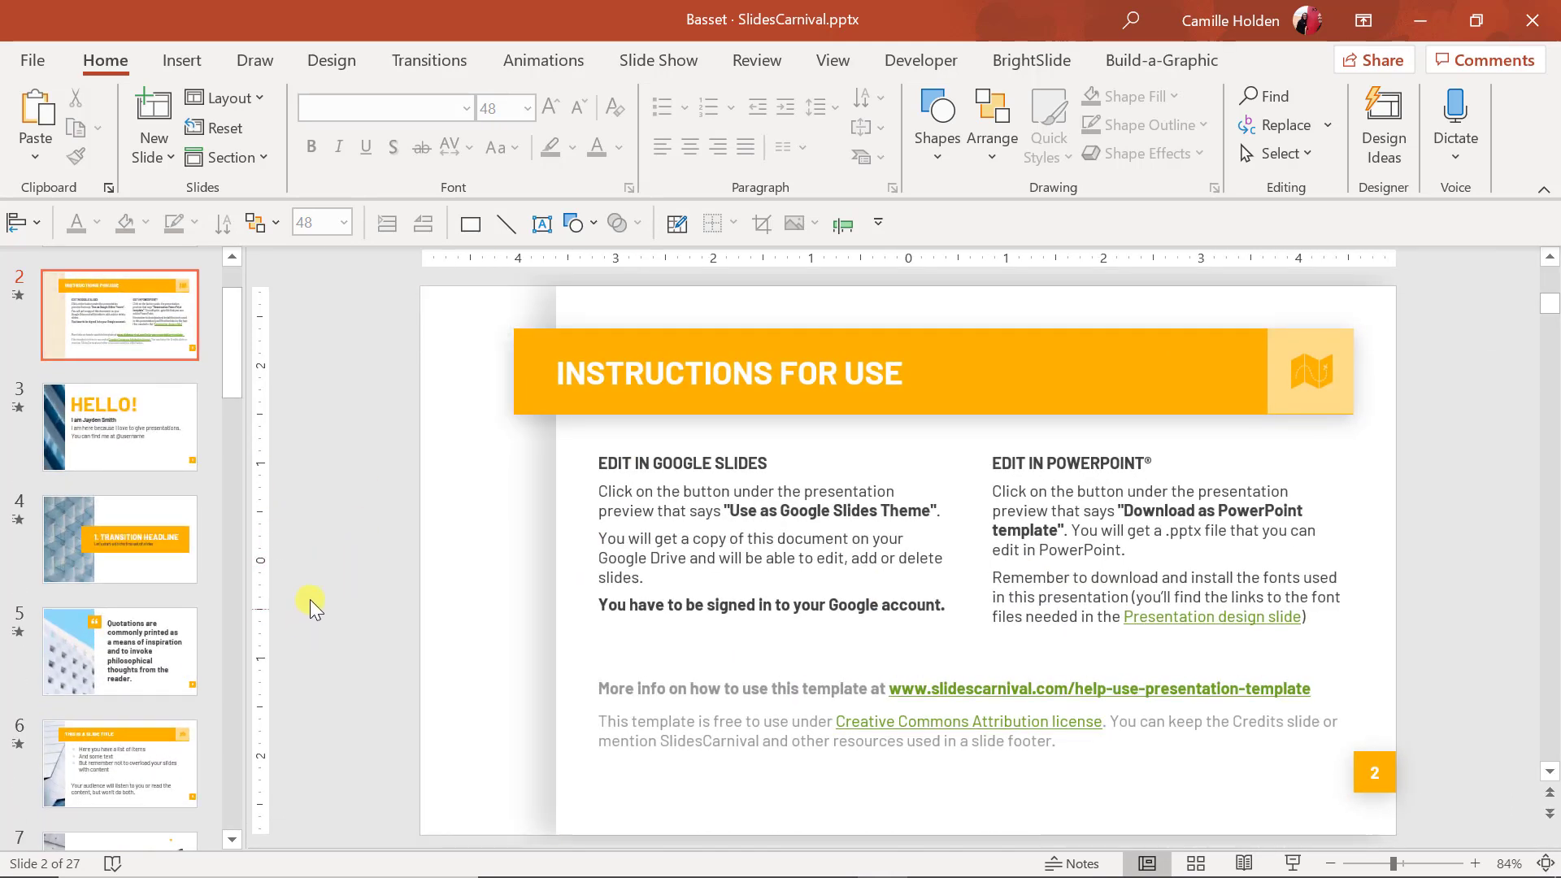
pyautogui.hotkey('ctrl', 'z')
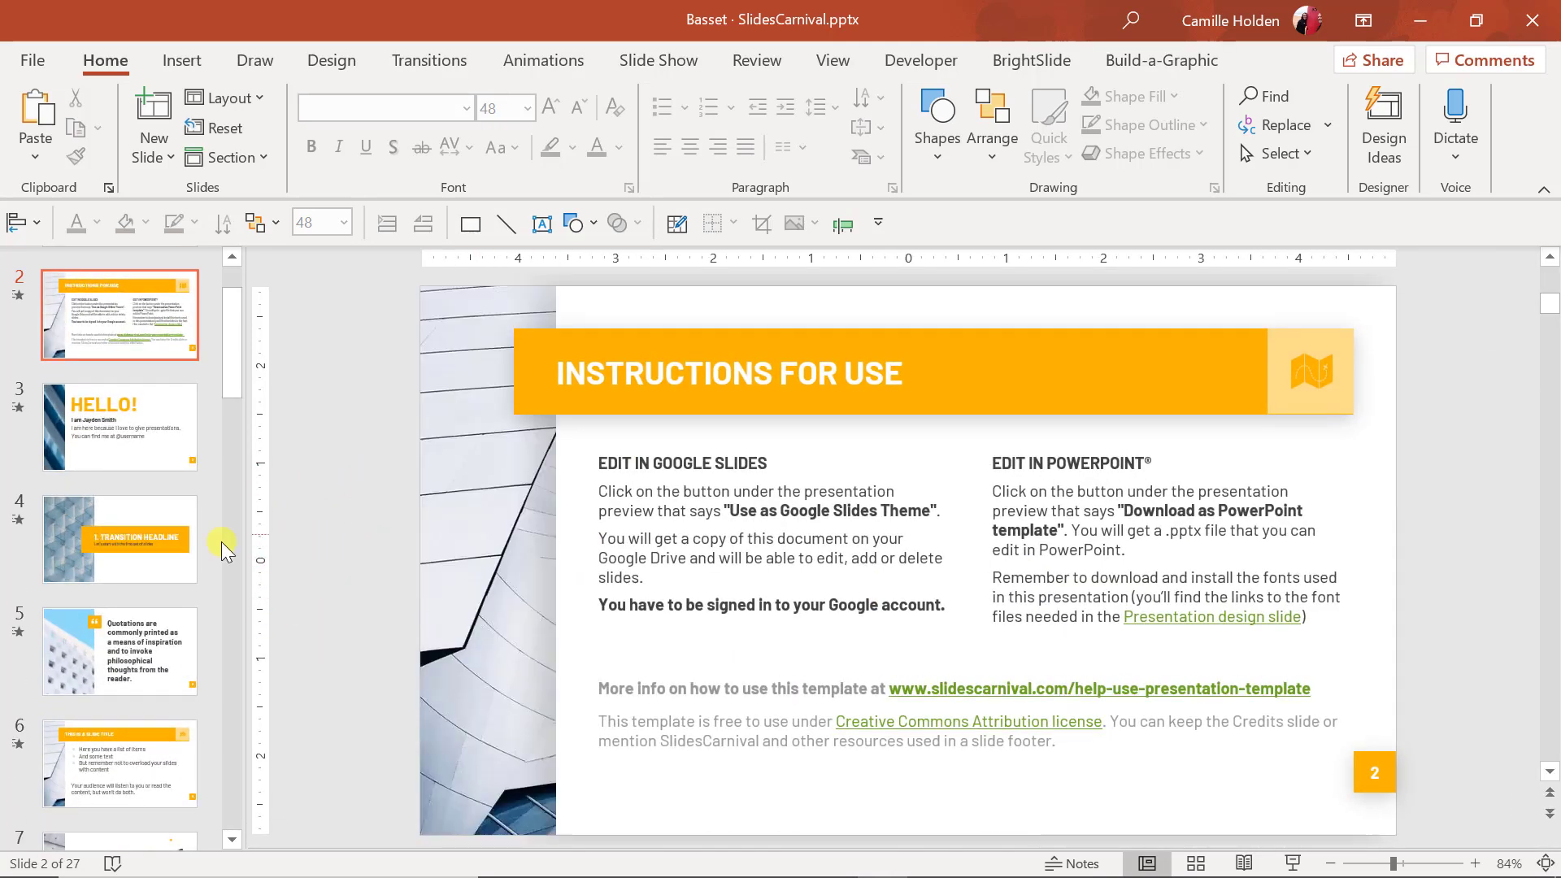
pyautogui.scroll(2, 140, 545)
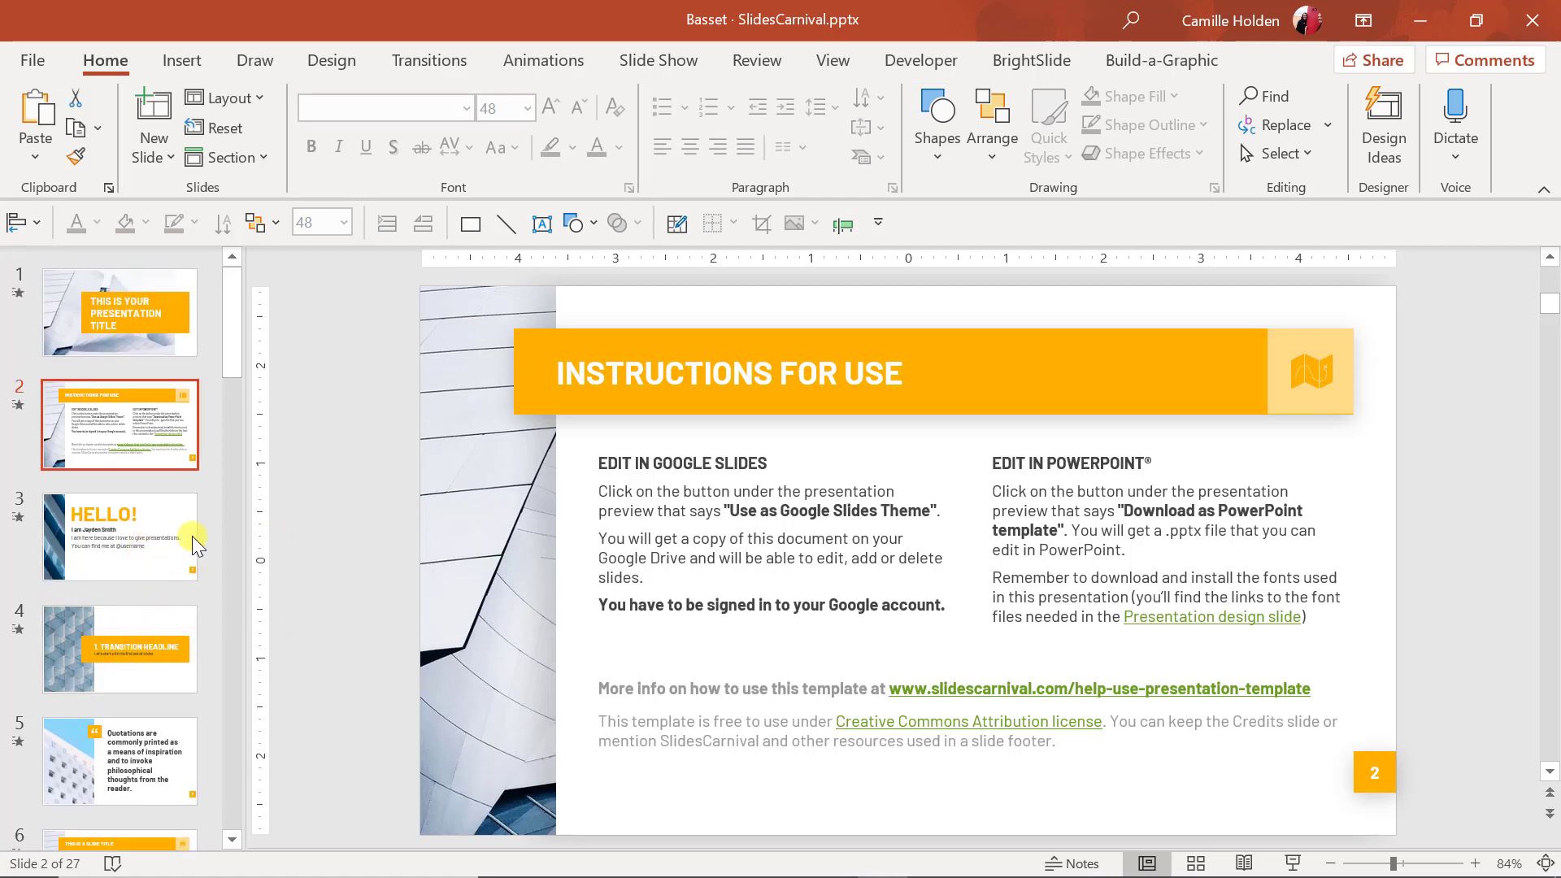
pyautogui.scroll(-2, 120, 559)
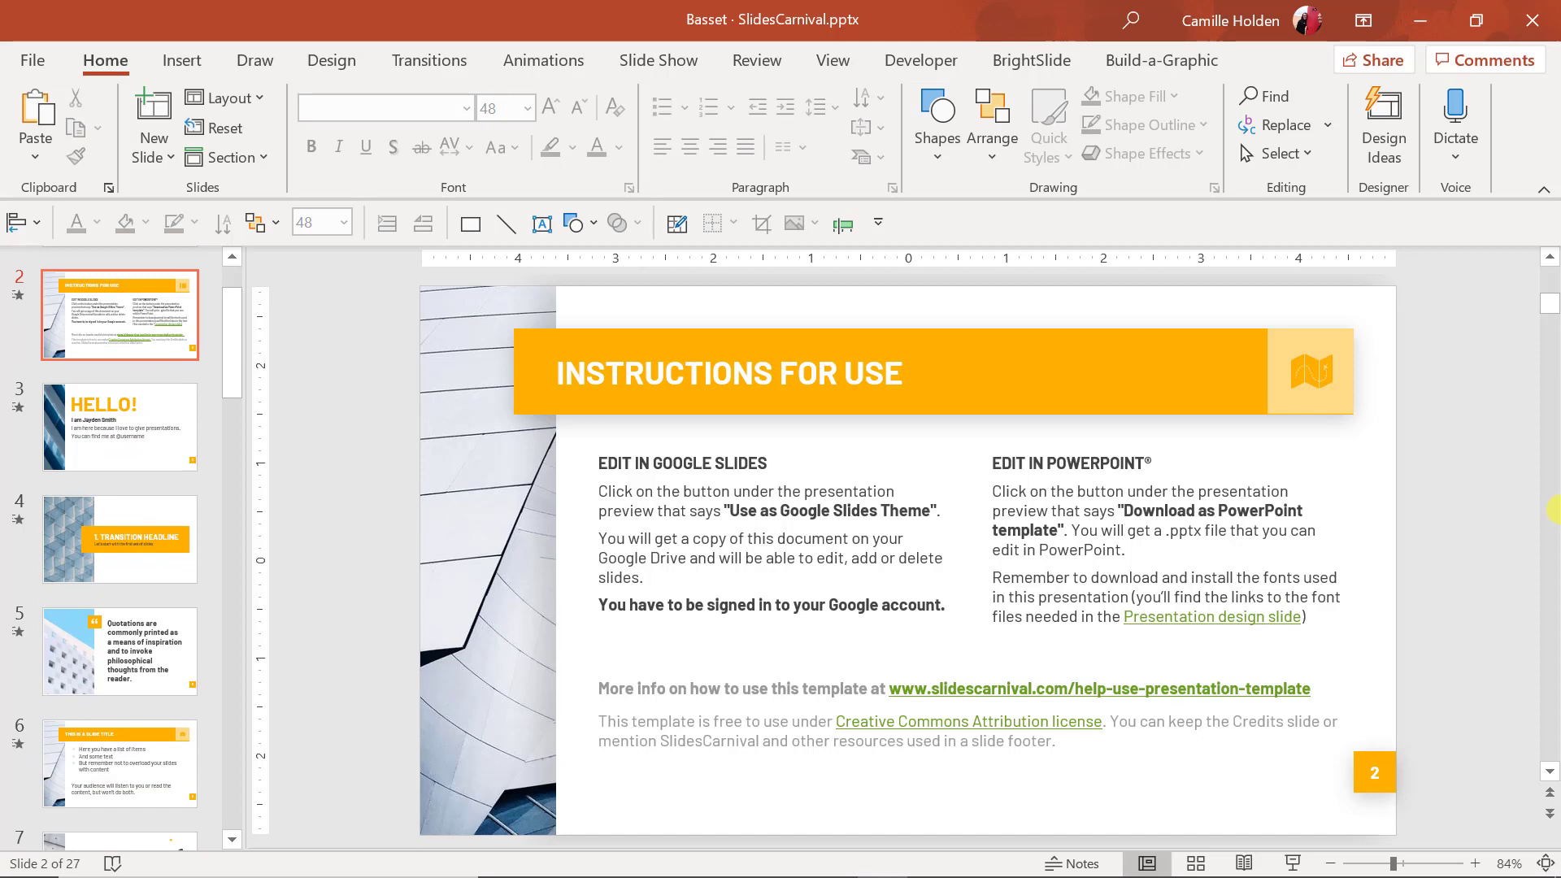
# - Glance at the layout list, visit slide 6's bullet list, then return to slide 1
pyautogui.click(248, 99)
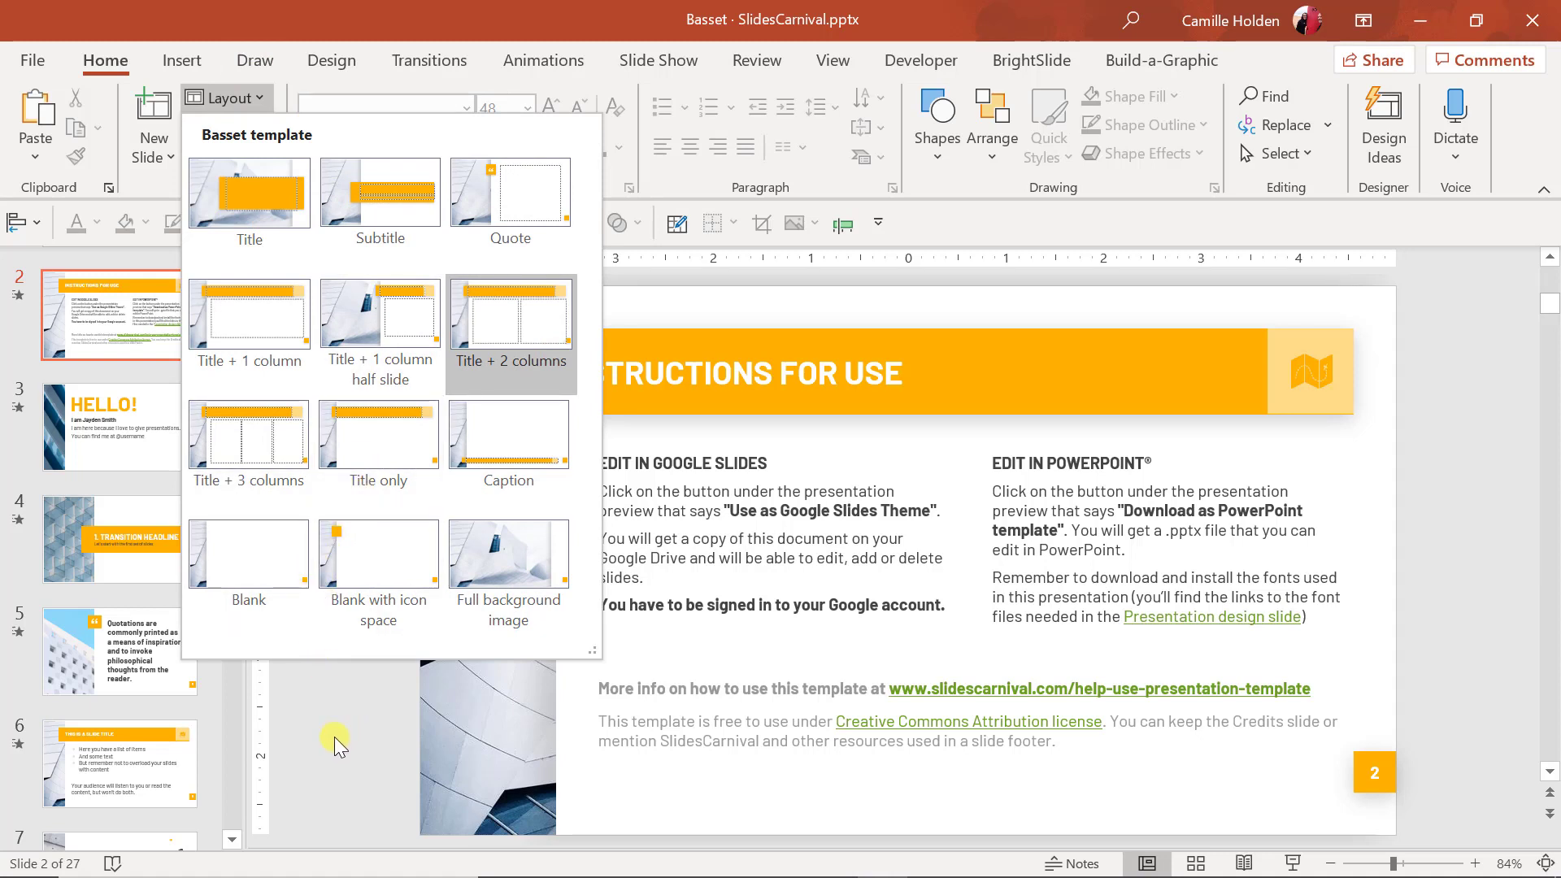
pyautogui.click(309, 709)
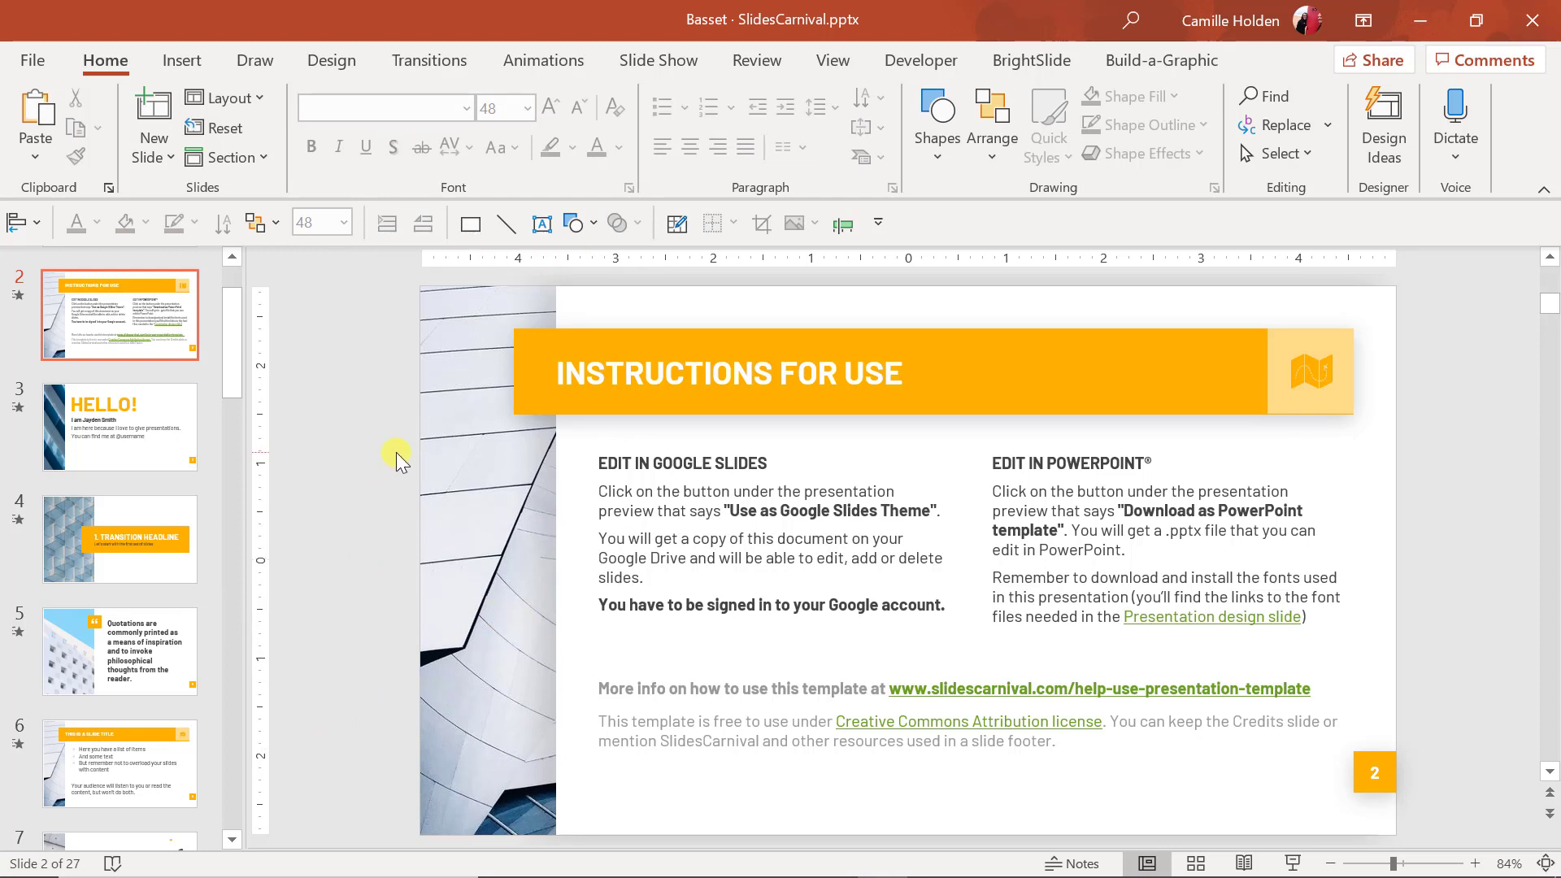
pyautogui.scroll(-3, 397, 452)
pyautogui.click(138, 760)
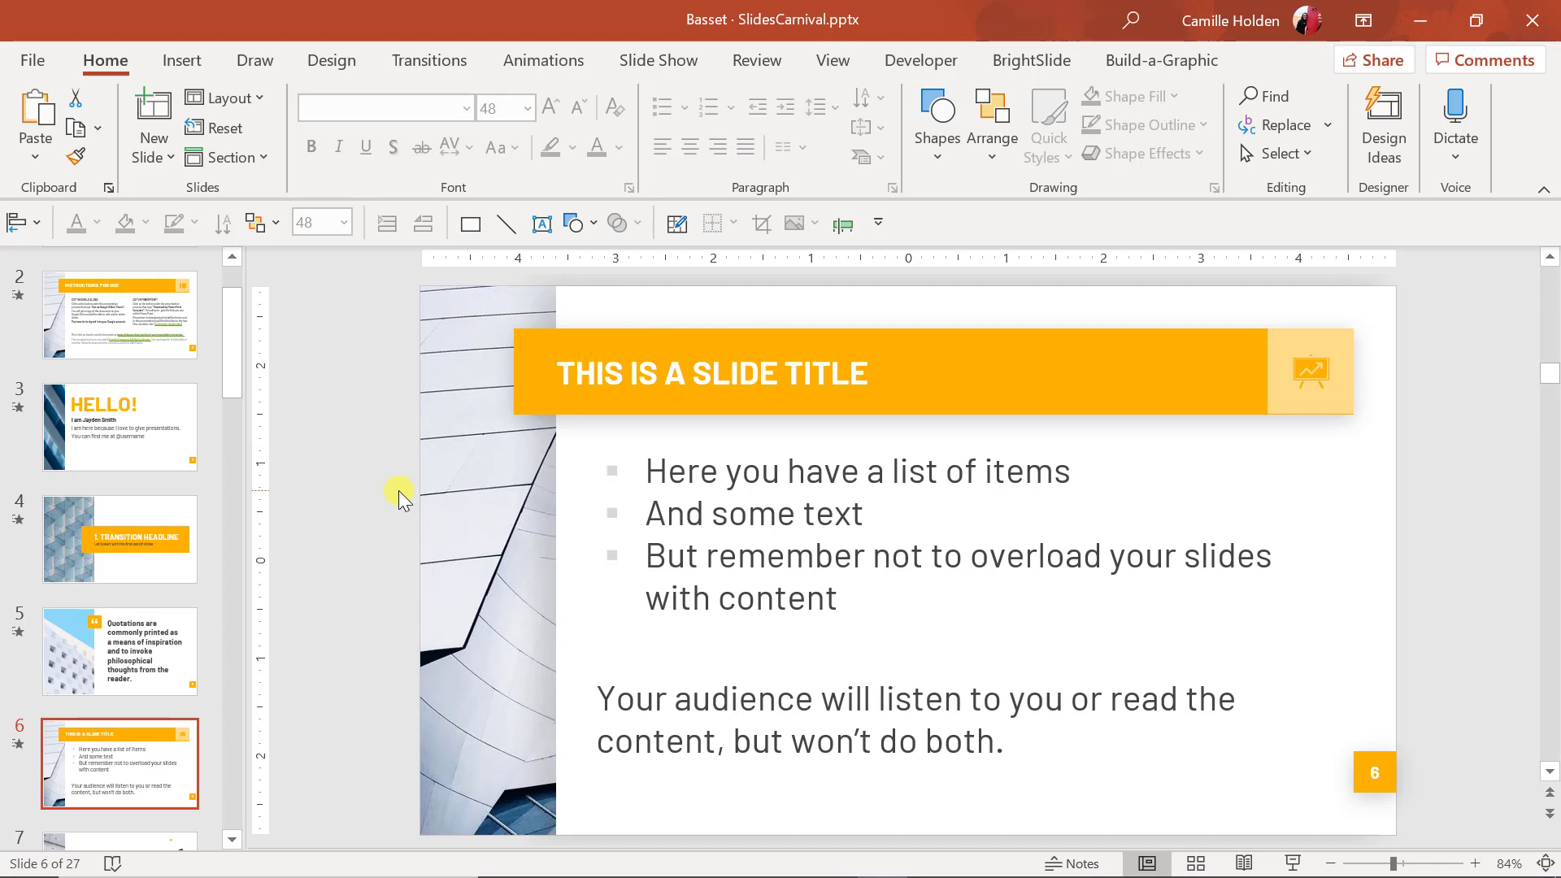
pyautogui.scroll(2, 154, 368)
pyautogui.click(158, 329)
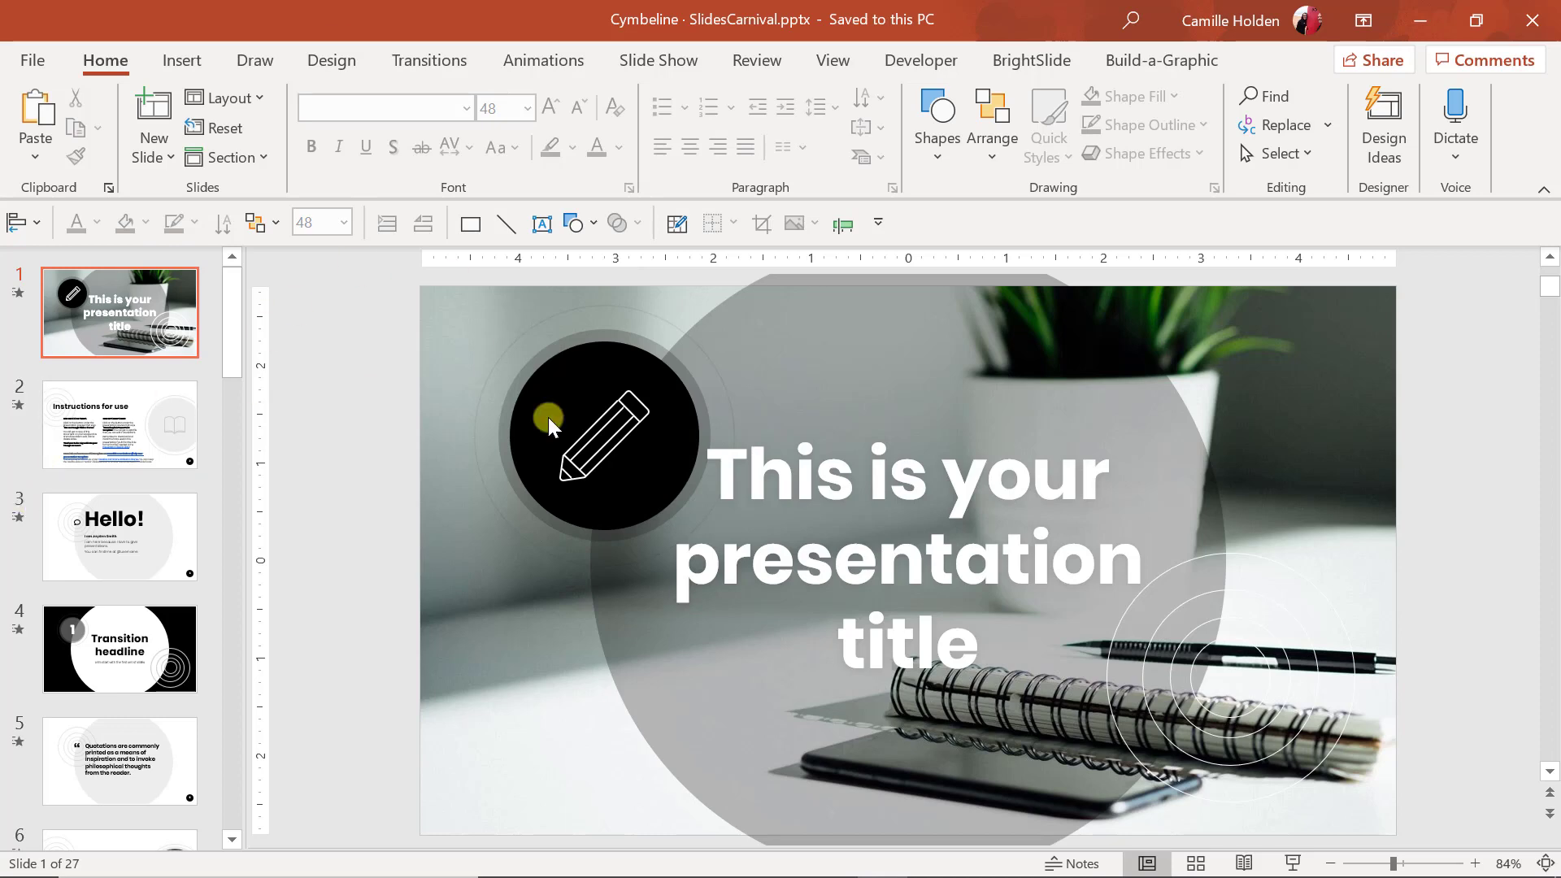
pyautogui.click(1194, 864)
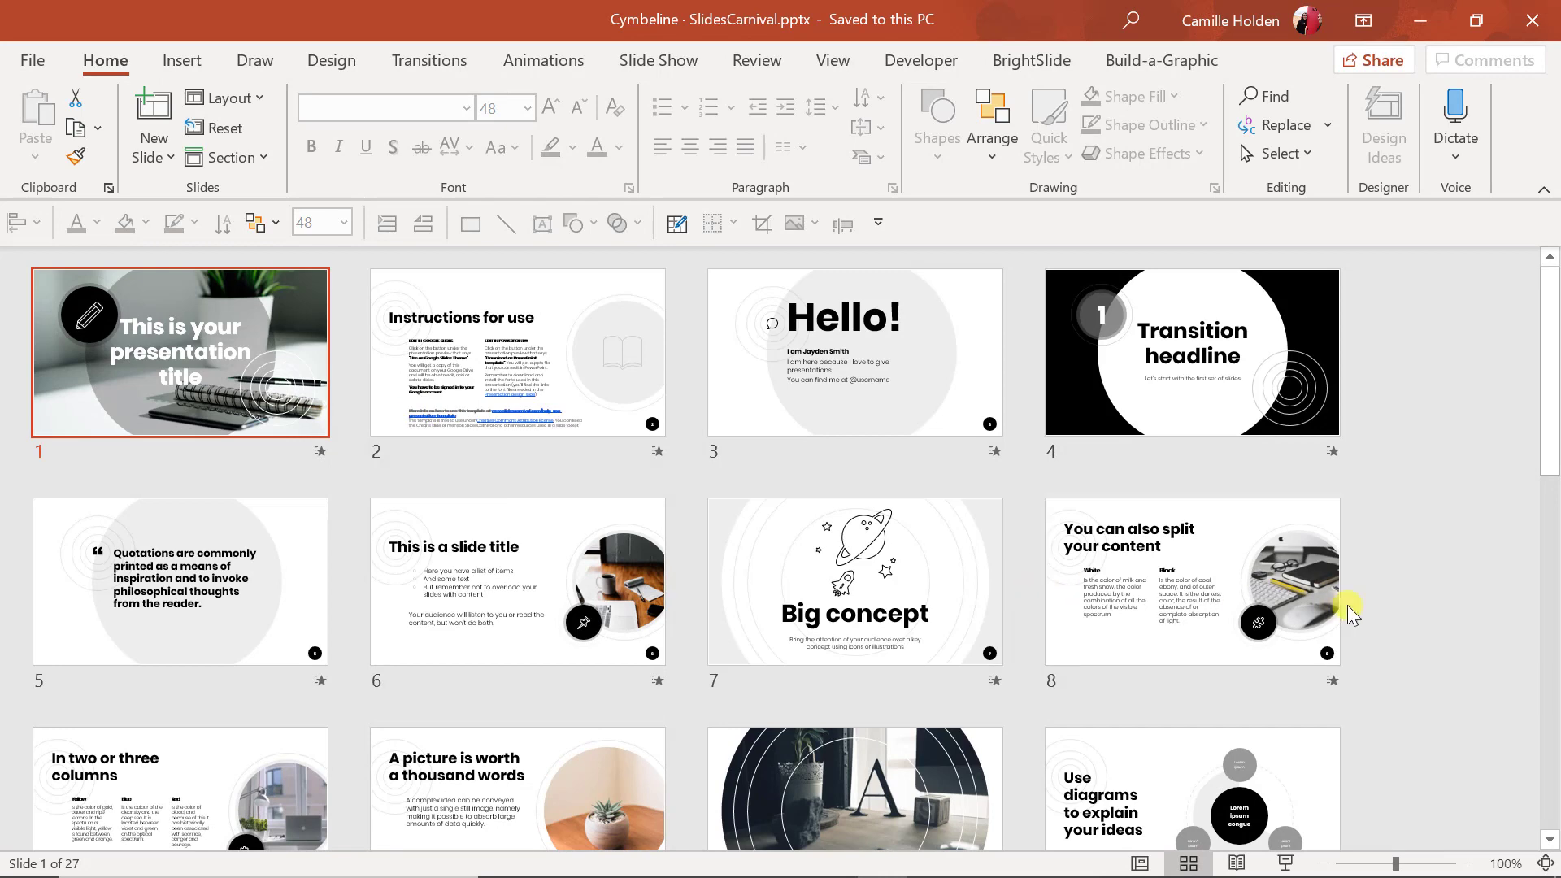
pyautogui.scroll(-3, 1369, 608)
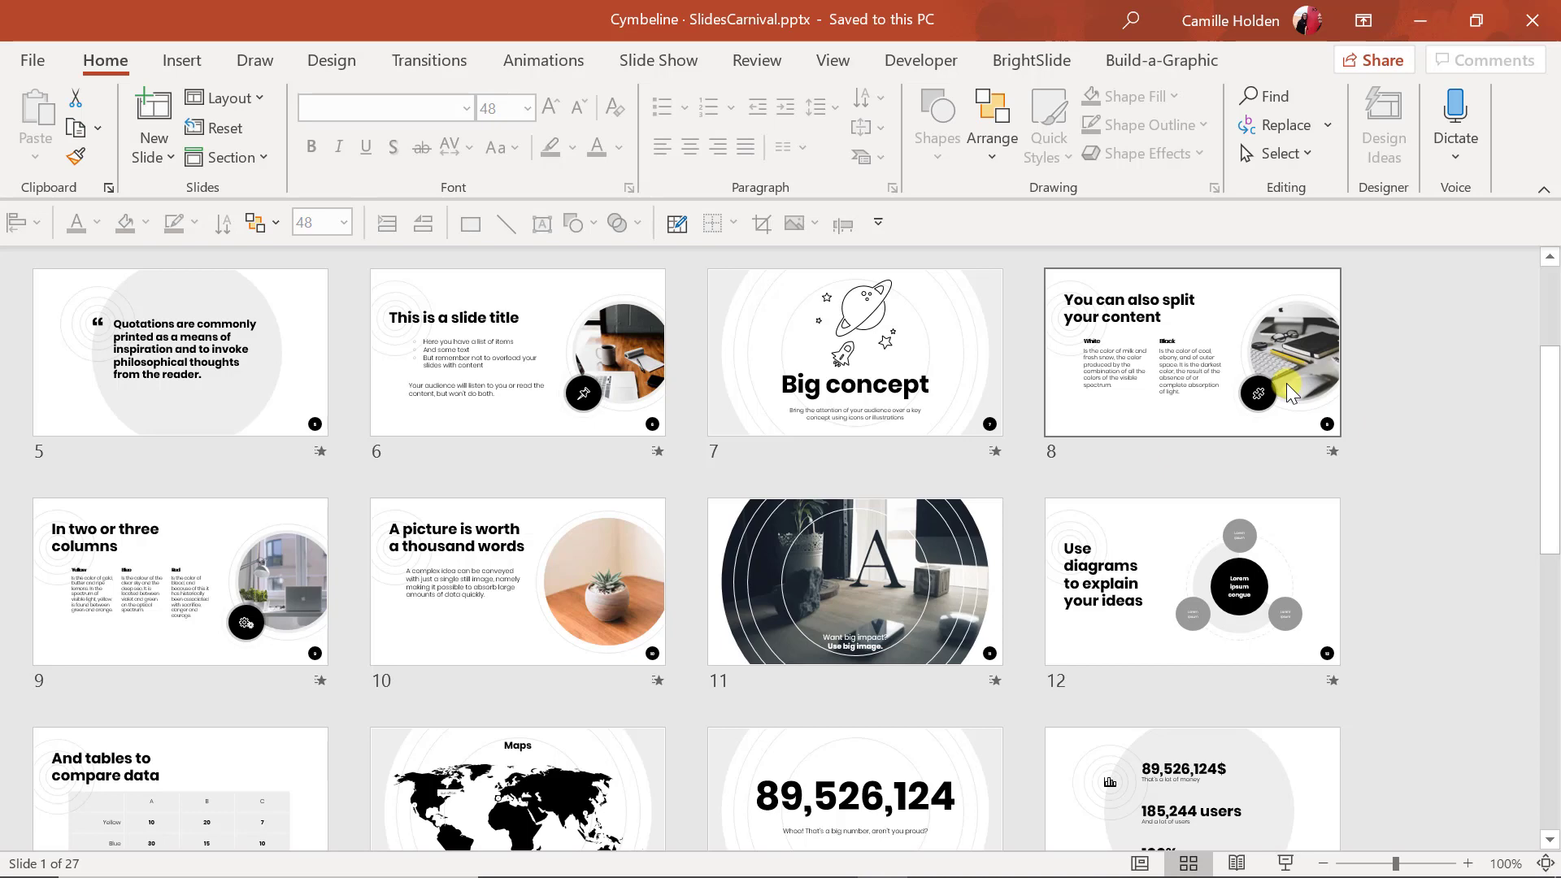
pyautogui.scroll(3, 274, 524)
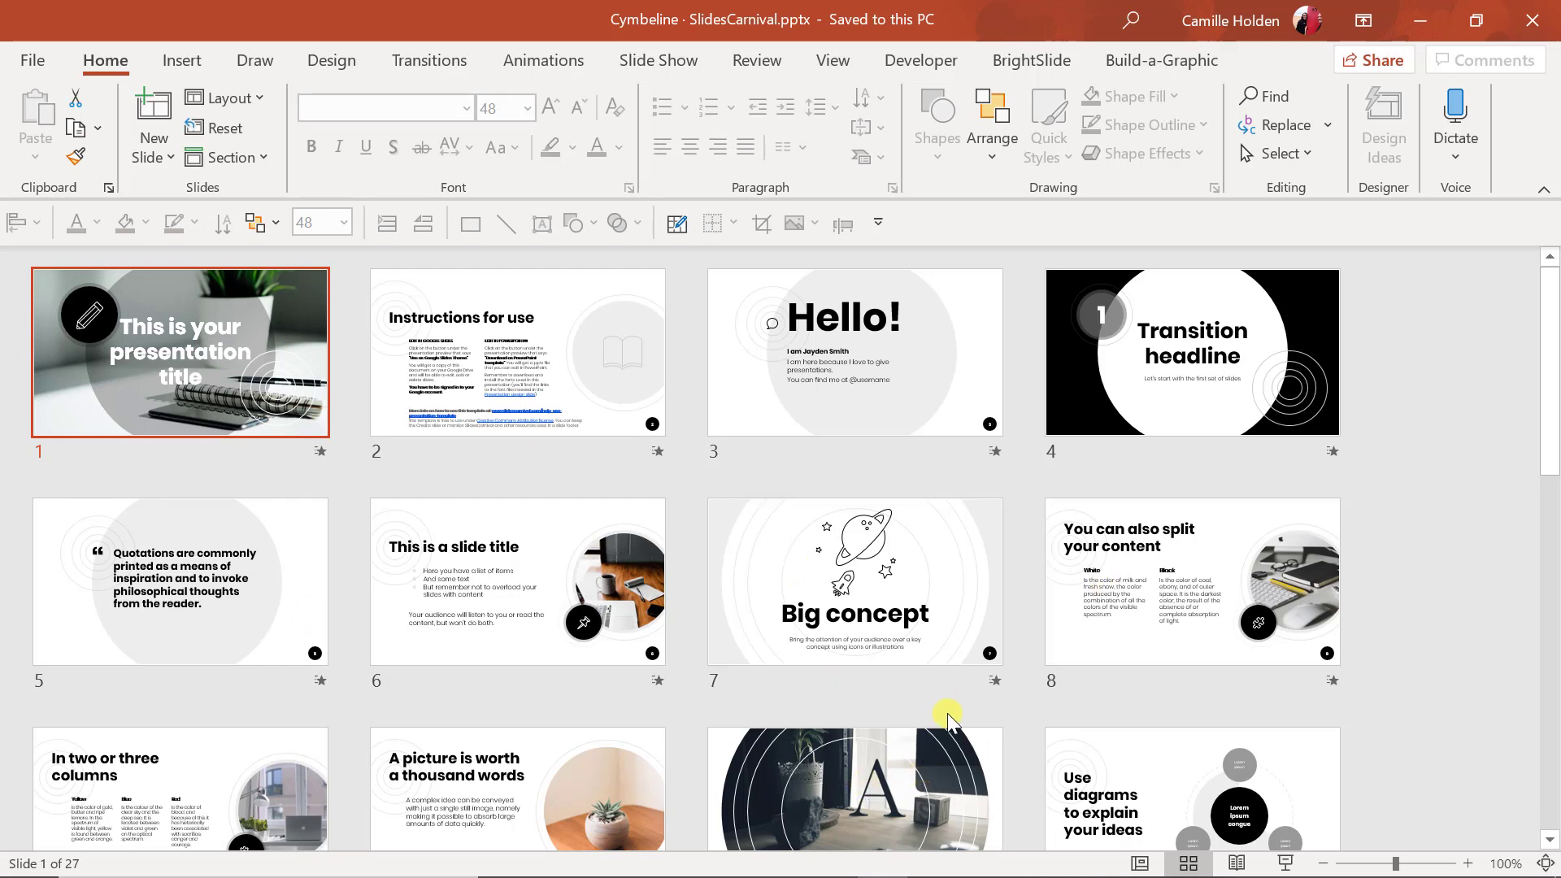
pyautogui.scroll(-3, 572, 738)
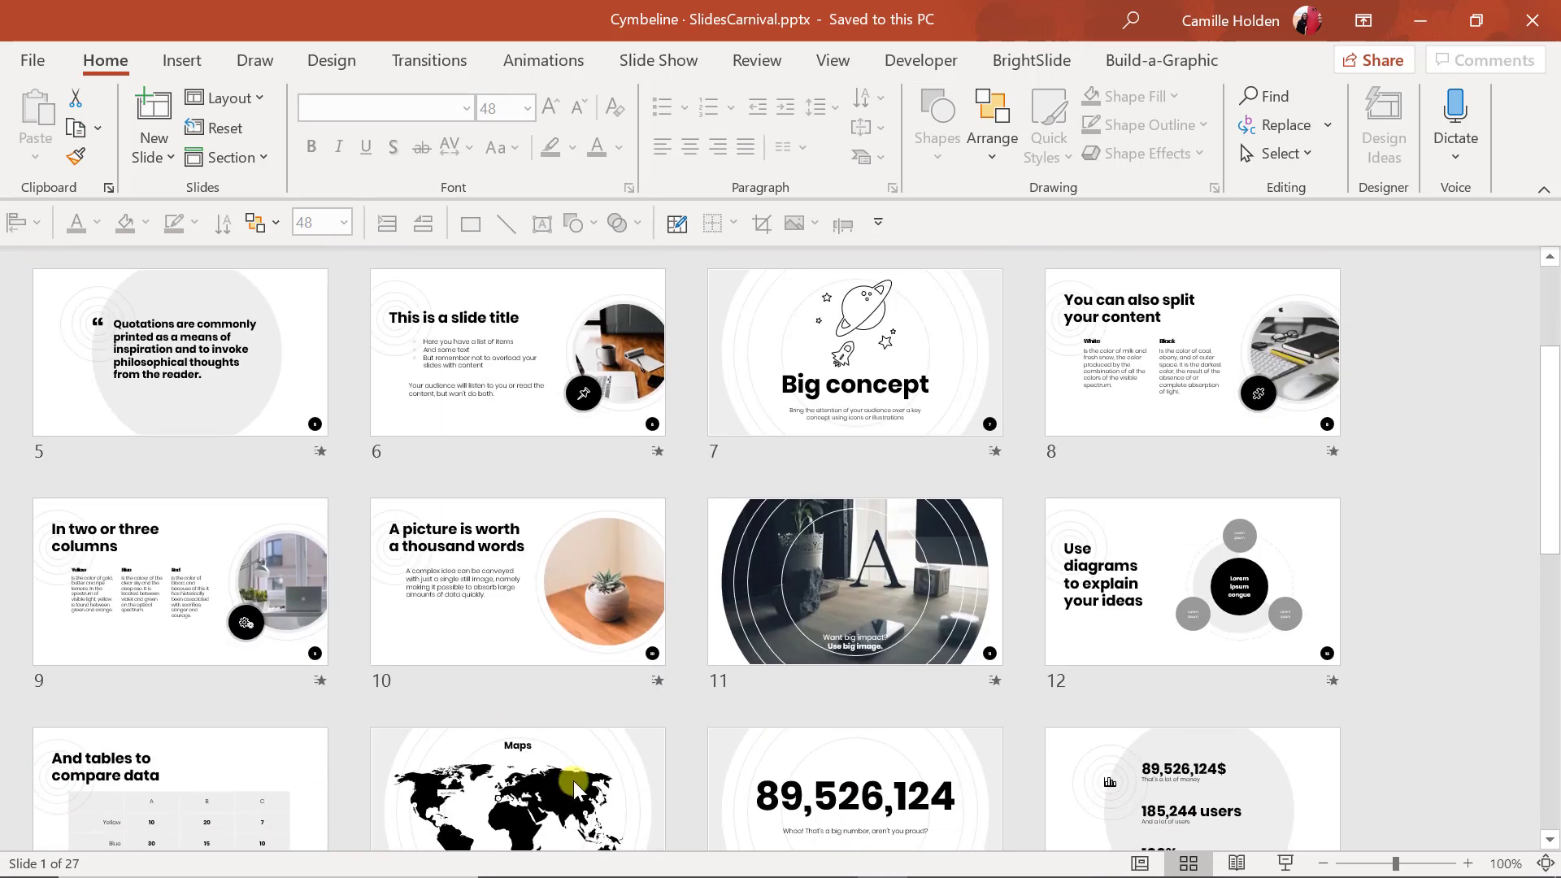
pyautogui.scroll(-3, 476, 701)
pyautogui.scroll(-3, 477, 701)
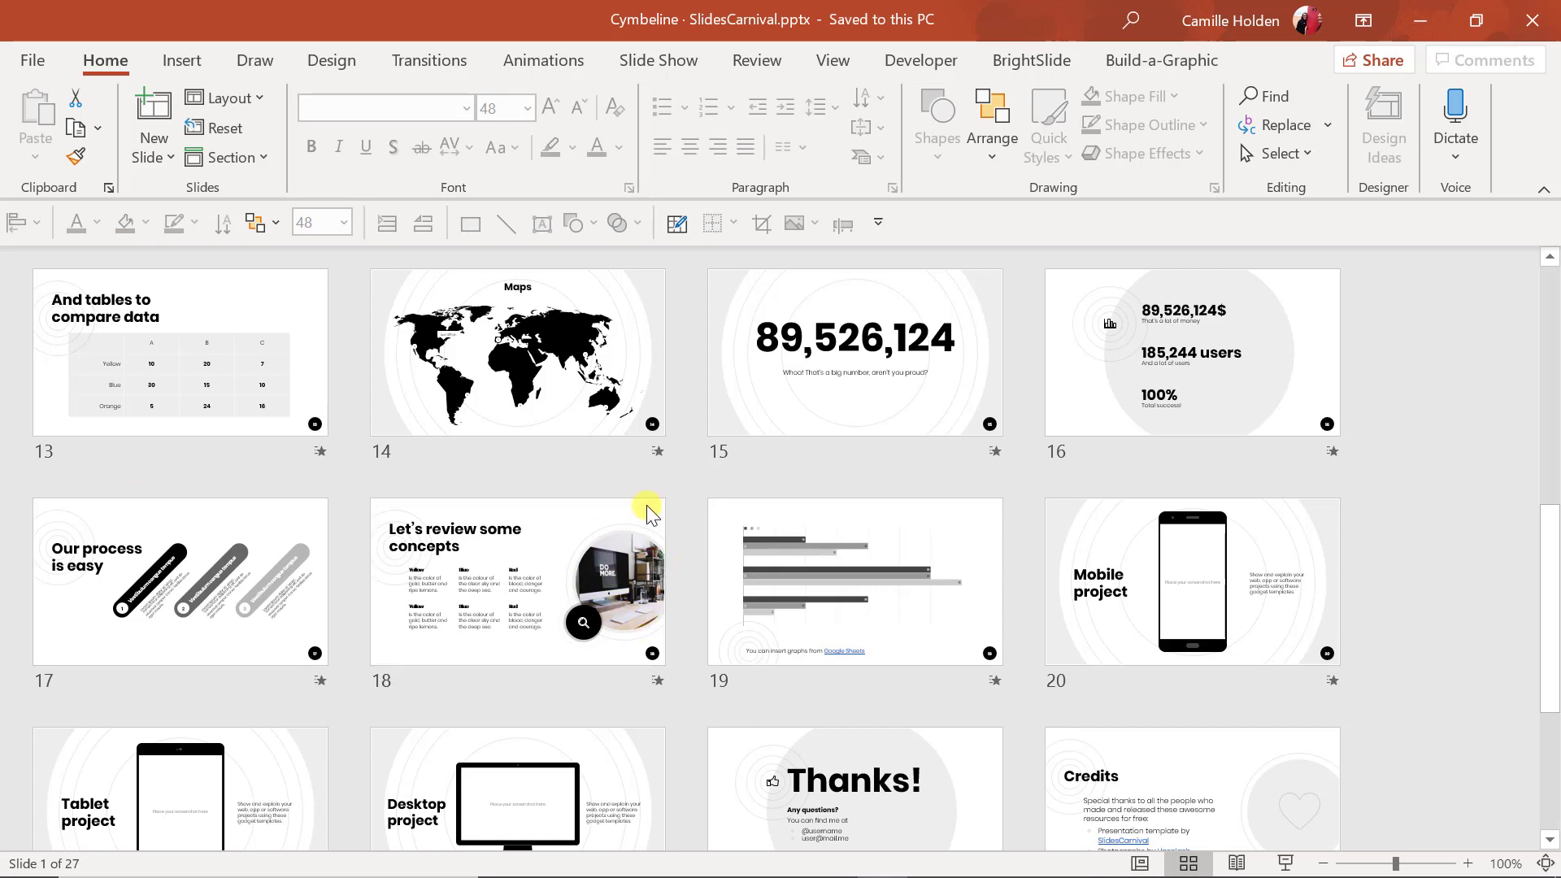
pyautogui.doubleClick(615, 576)
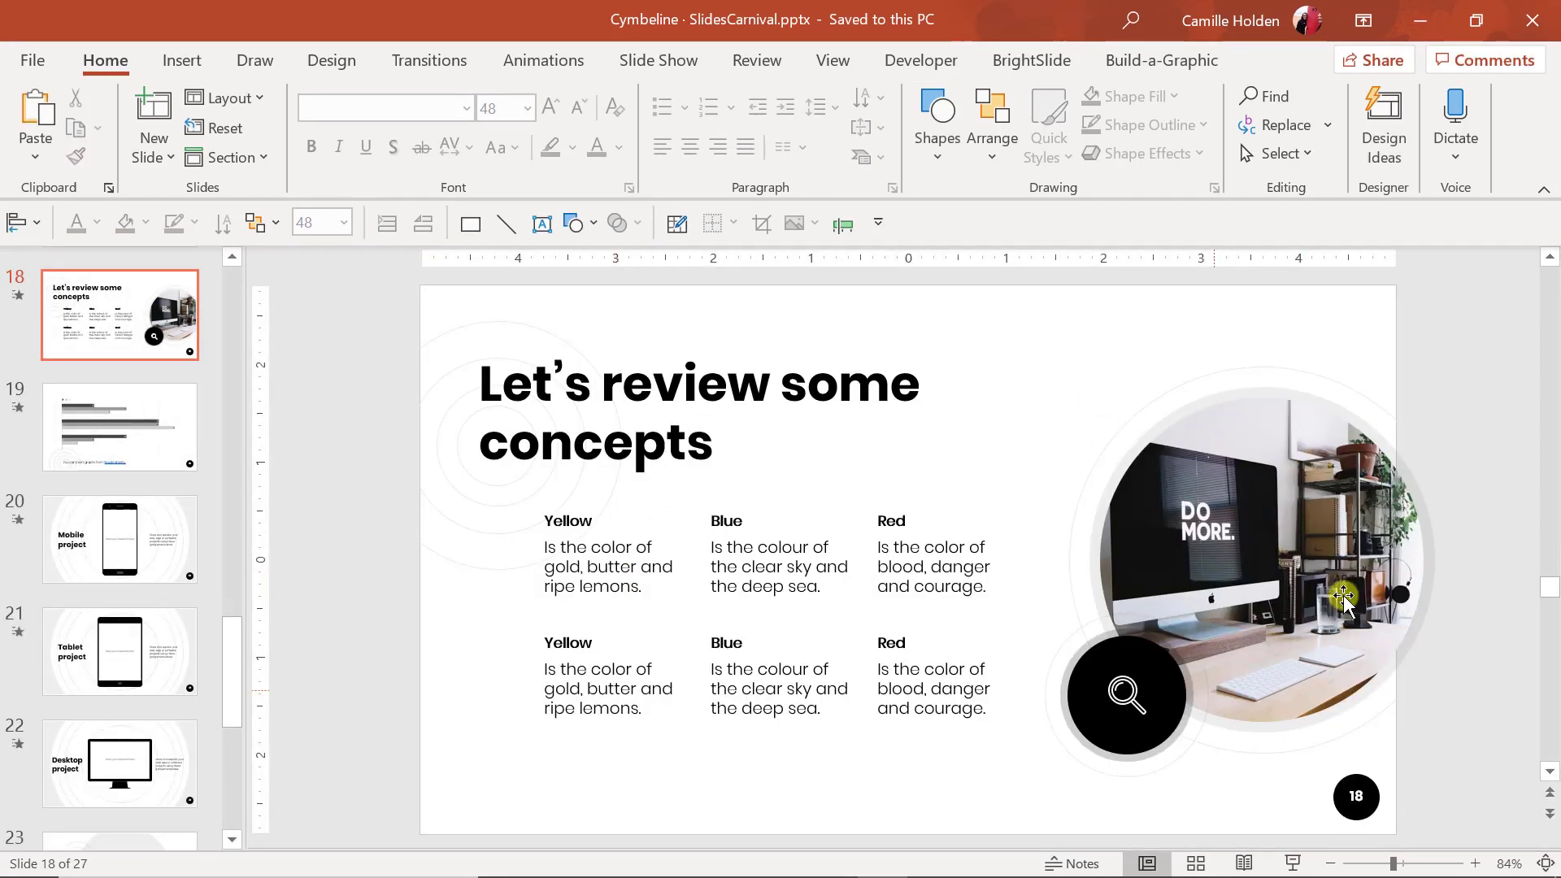
pyautogui.click(1298, 579)
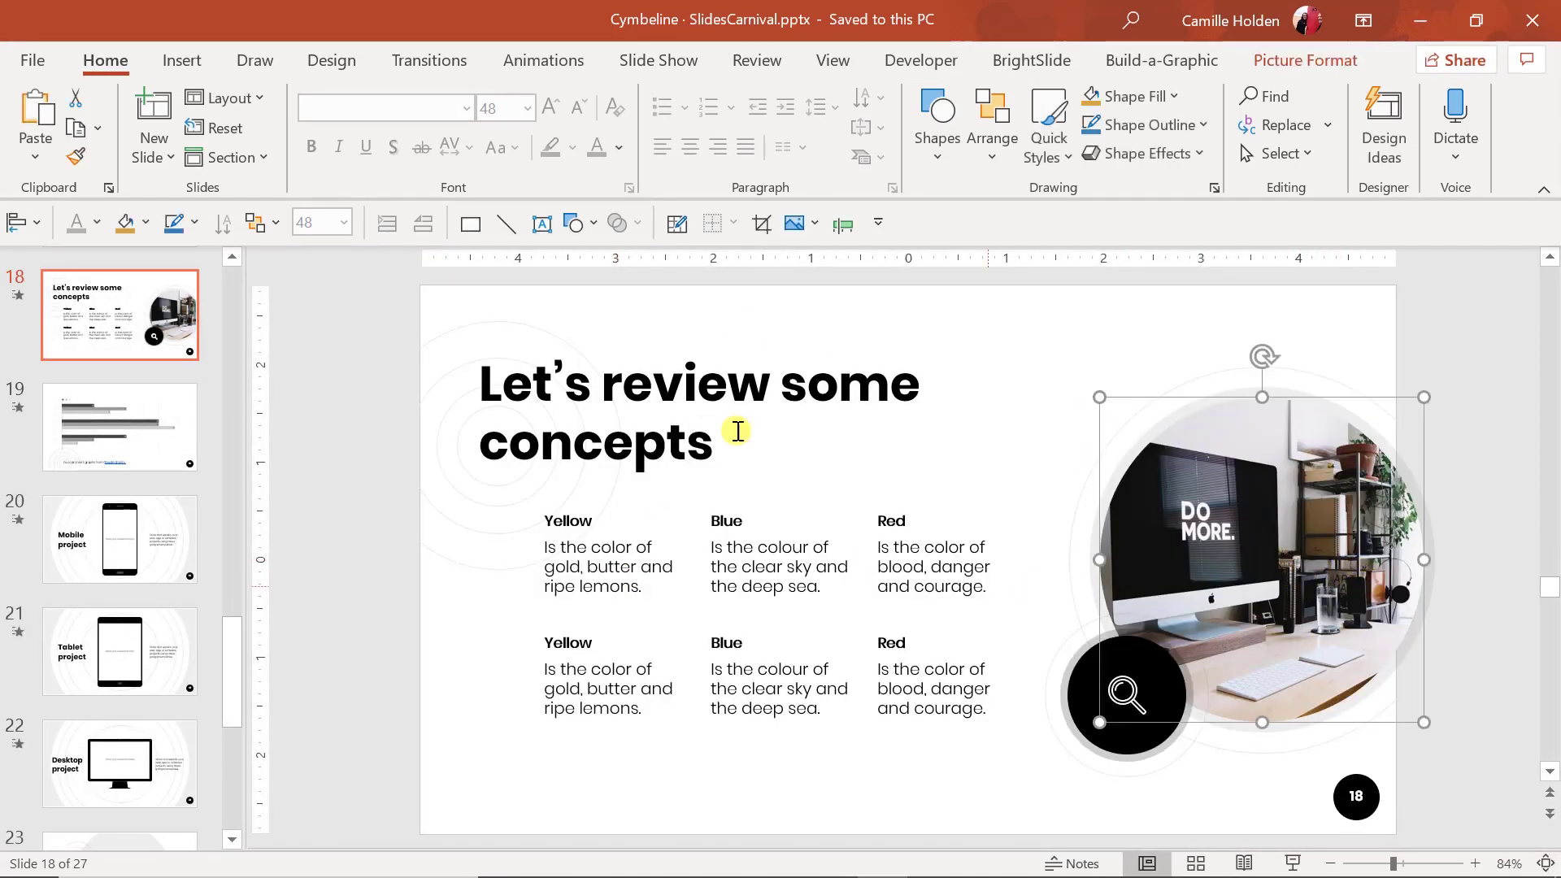
pyautogui.scroll(3, 81, 520)
pyautogui.scroll(7, 89, 520)
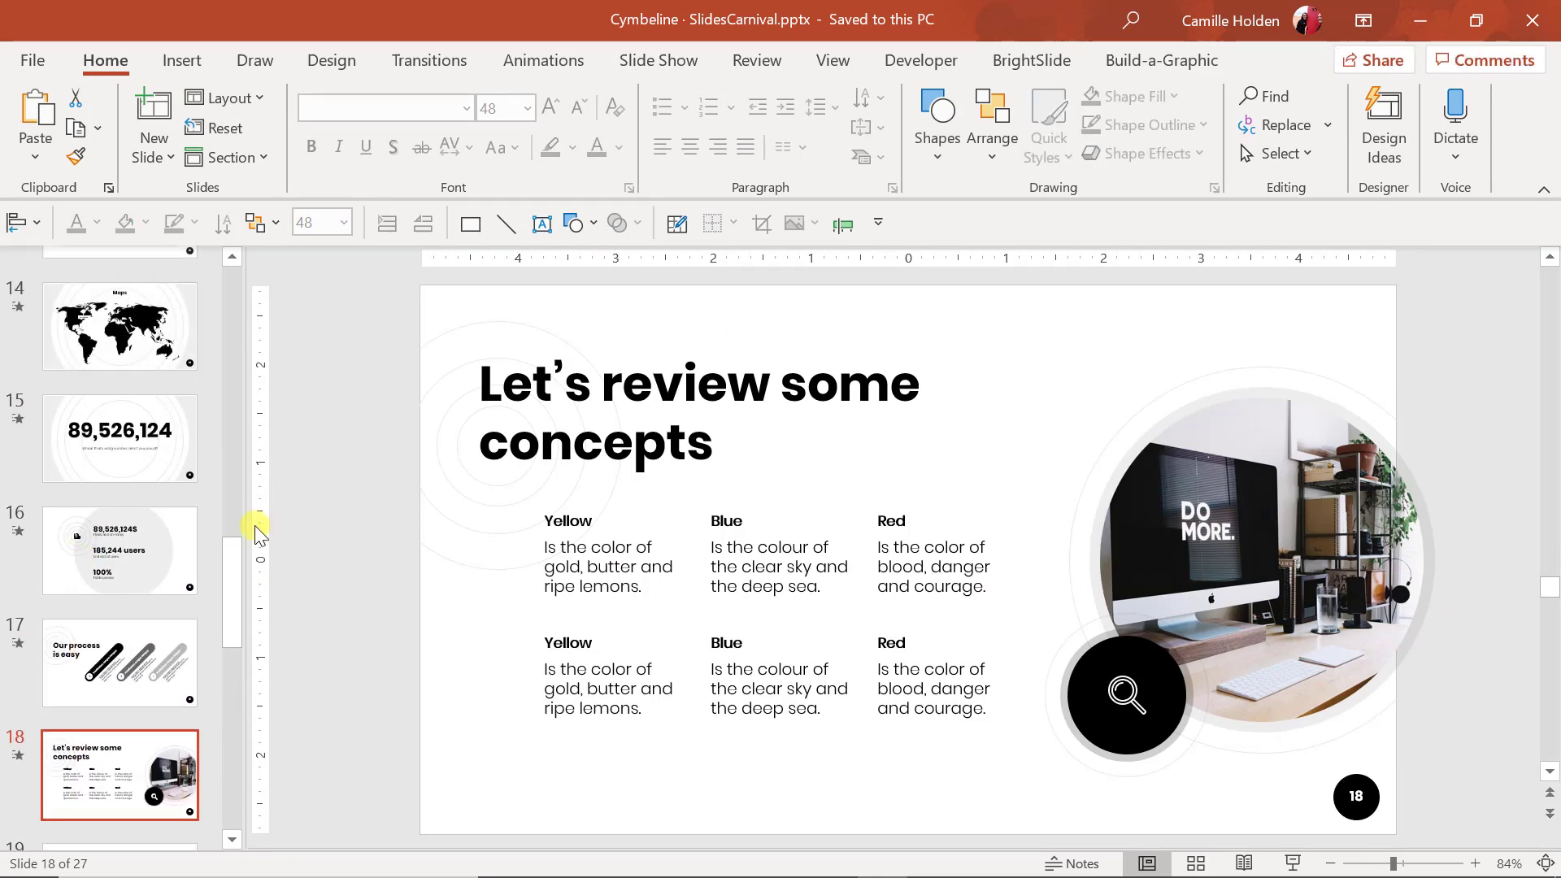
pyautogui.click(165, 476)
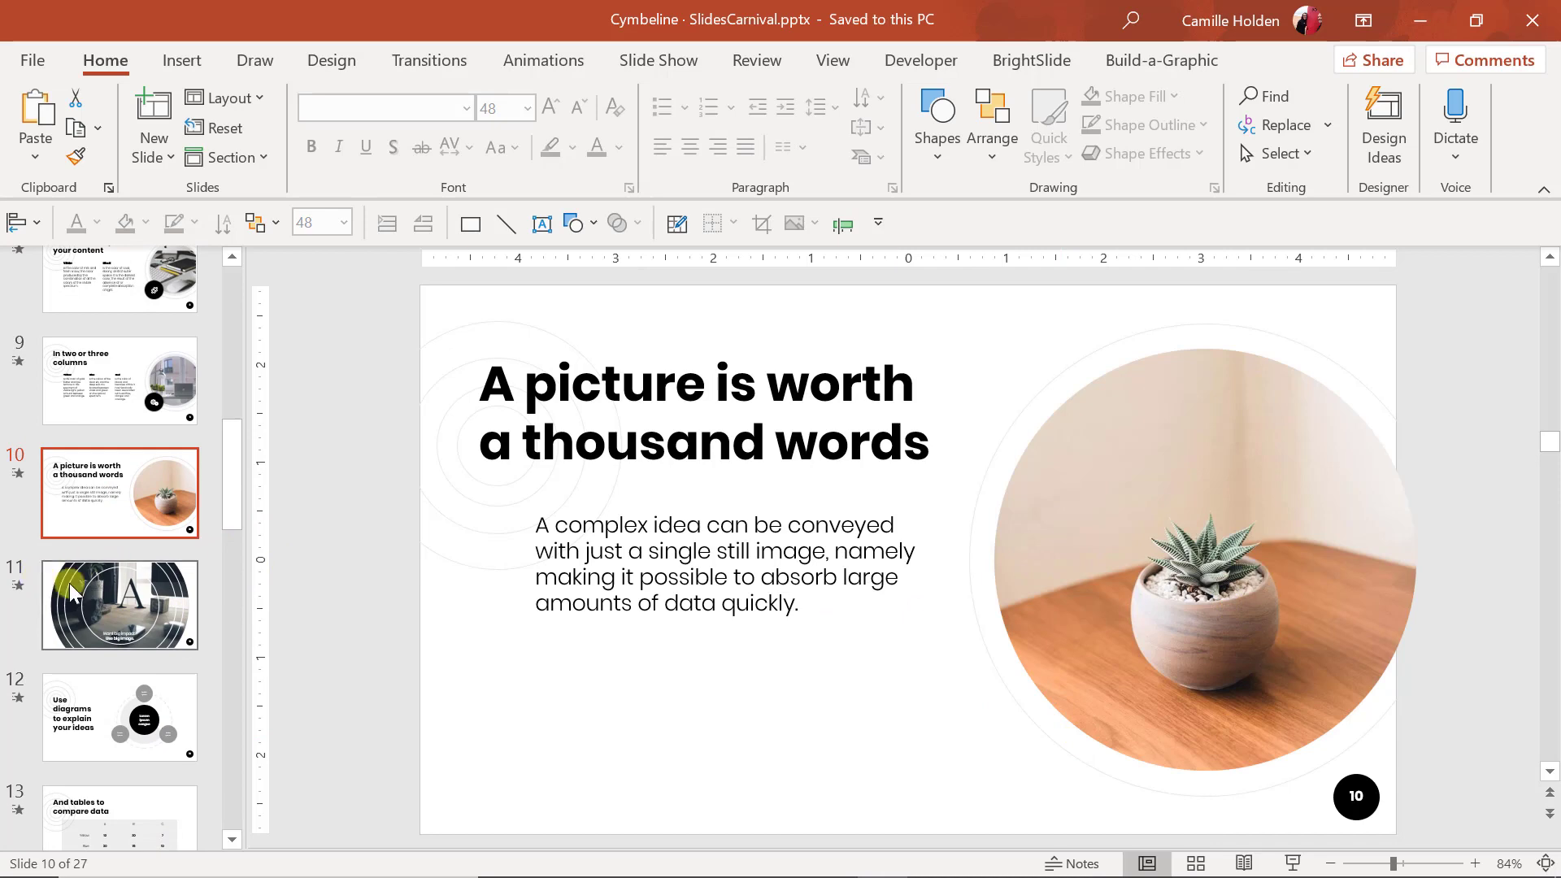
pyautogui.scroll(4, 89, 583)
pyautogui.scroll(3, 90, 583)
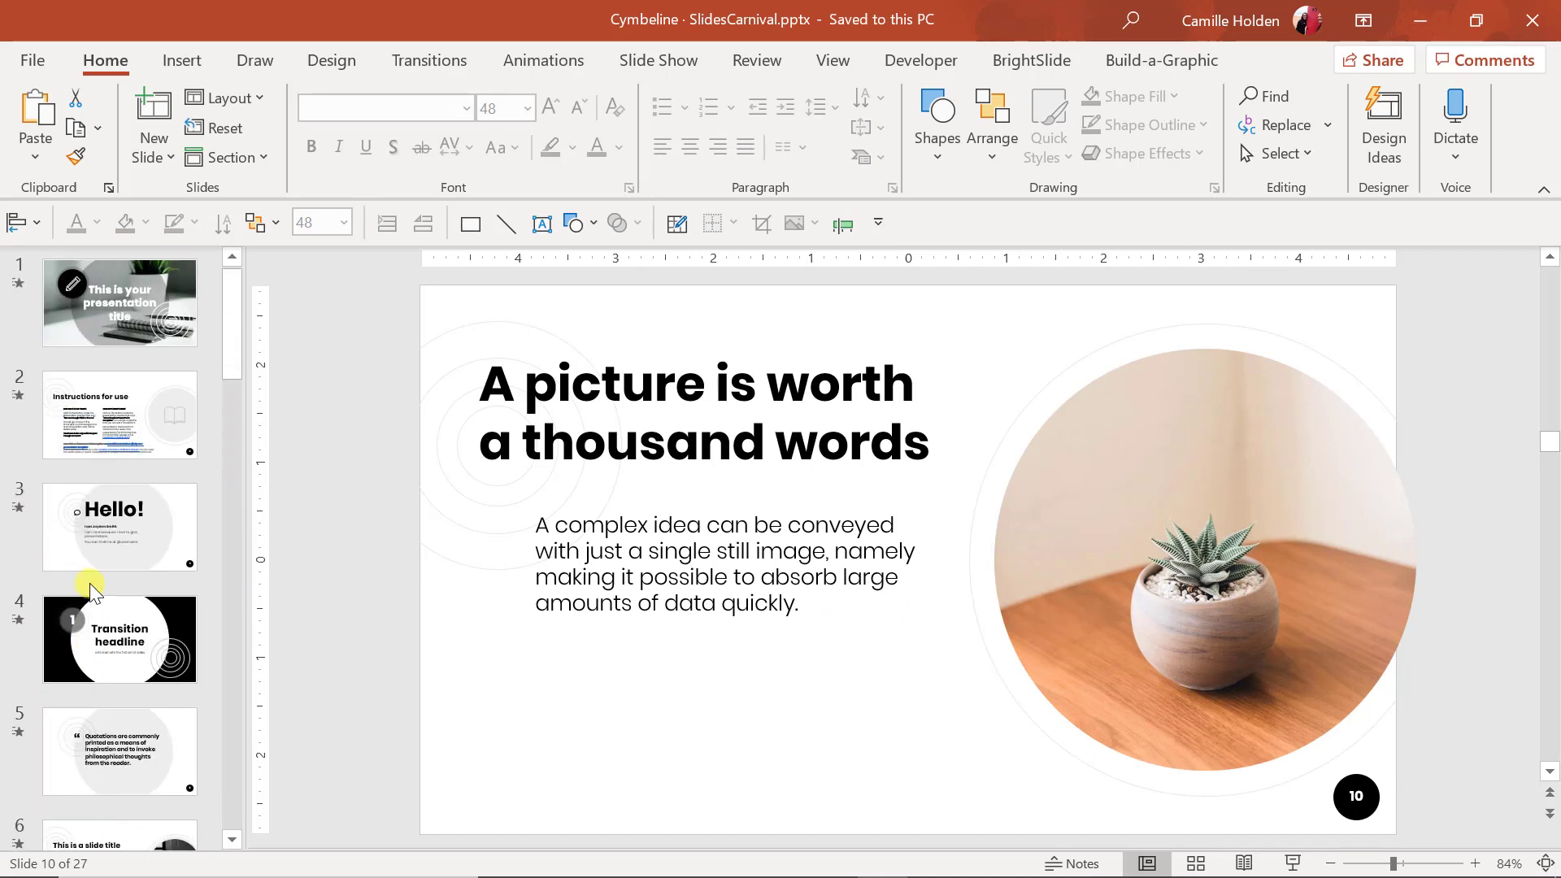
pyautogui.scroll(-4, 228, 389)
pyautogui.click(167, 537)
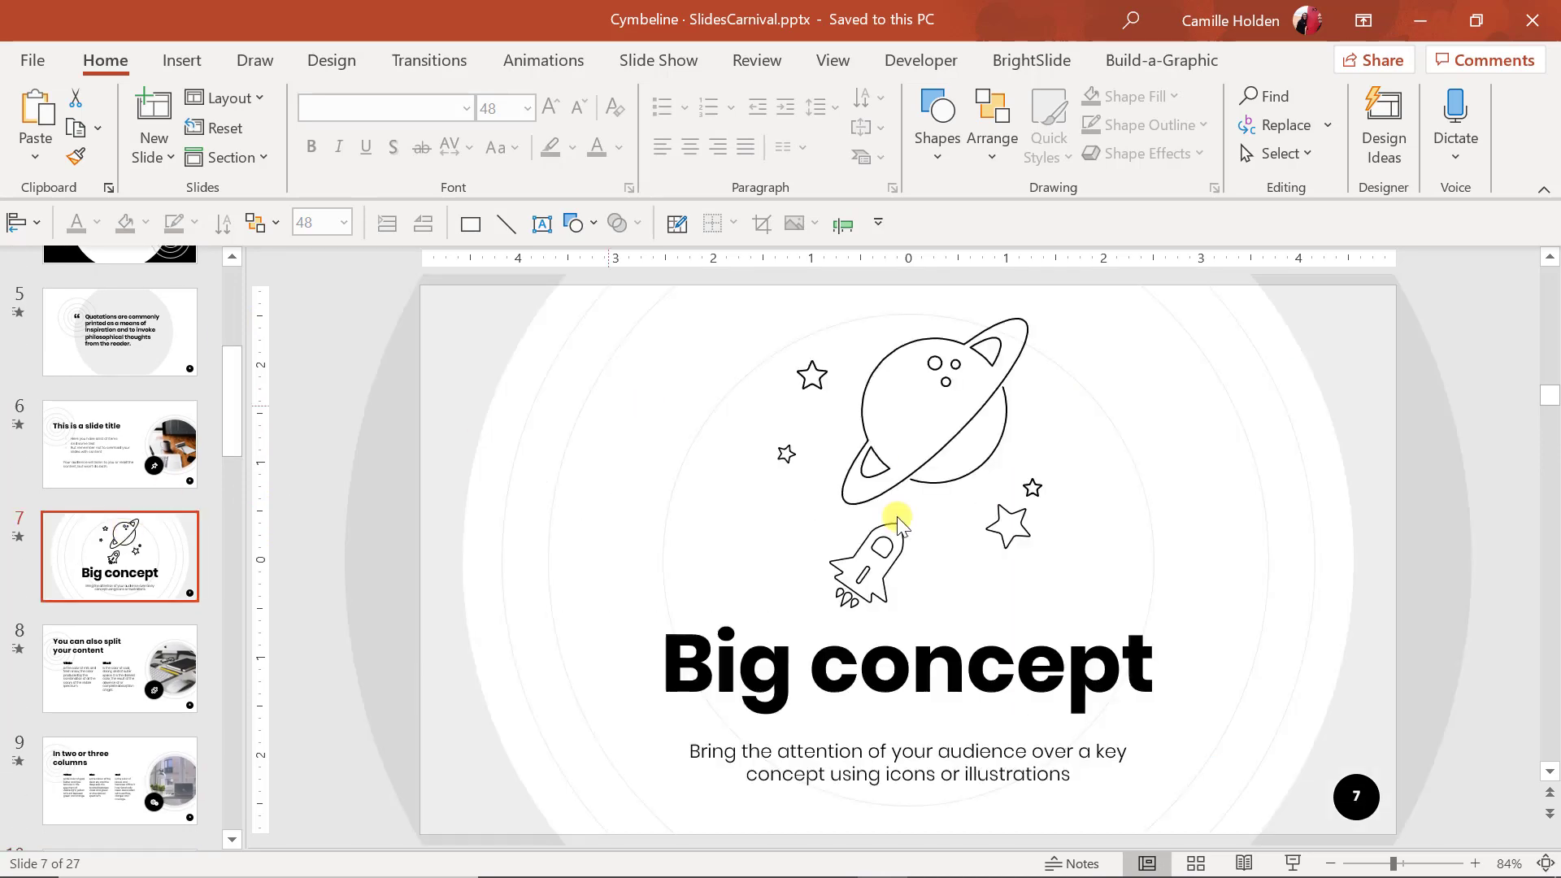
pyautogui.click(983, 472)
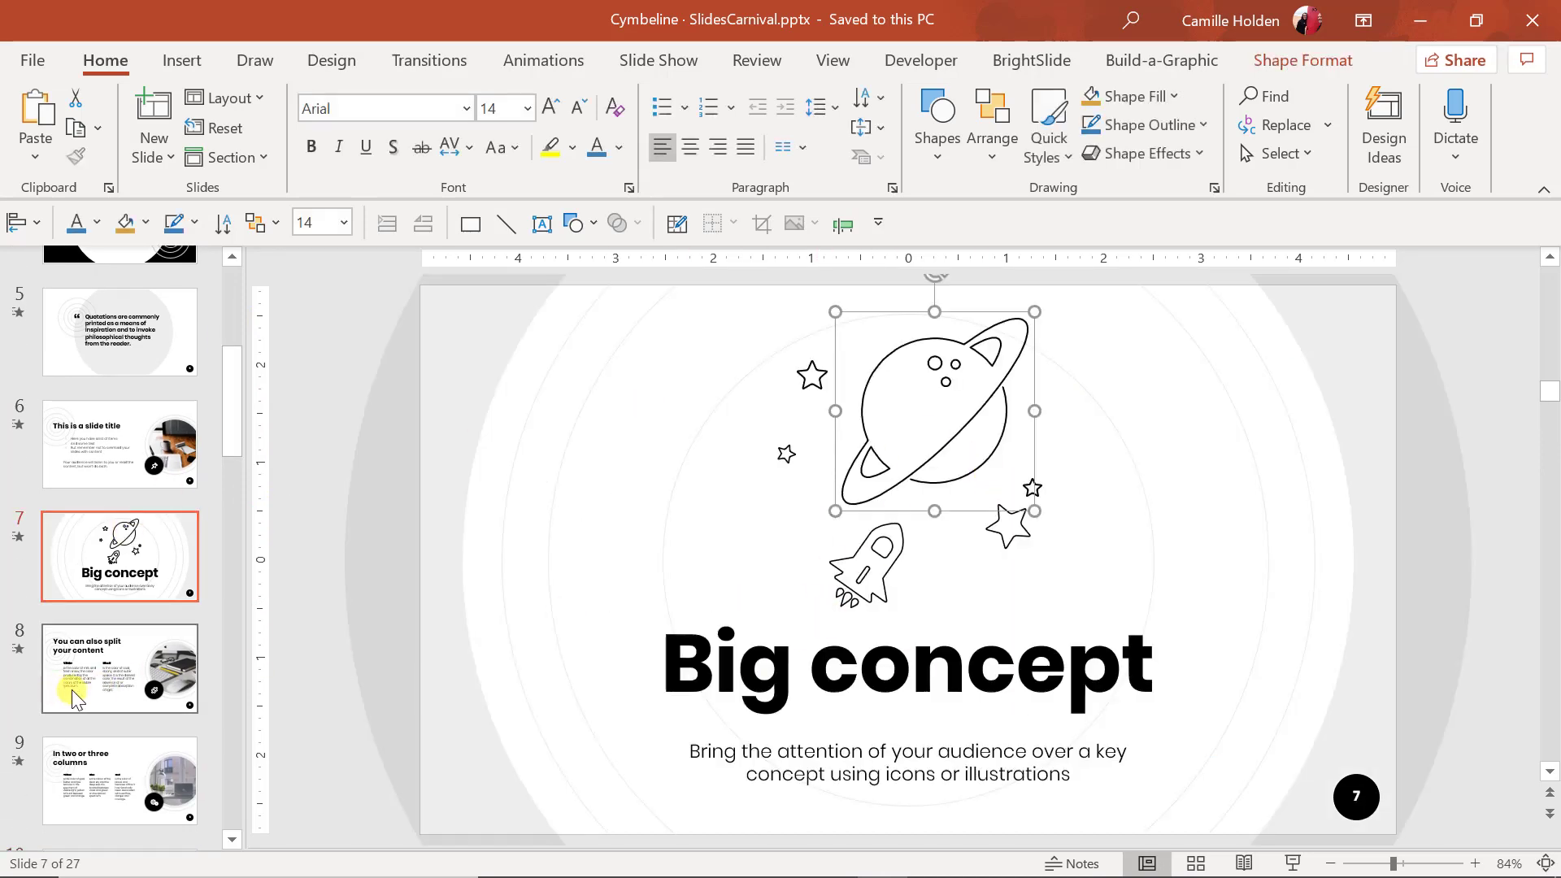
pyautogui.scroll(-2, 122, 667)
pyautogui.click(119, 515)
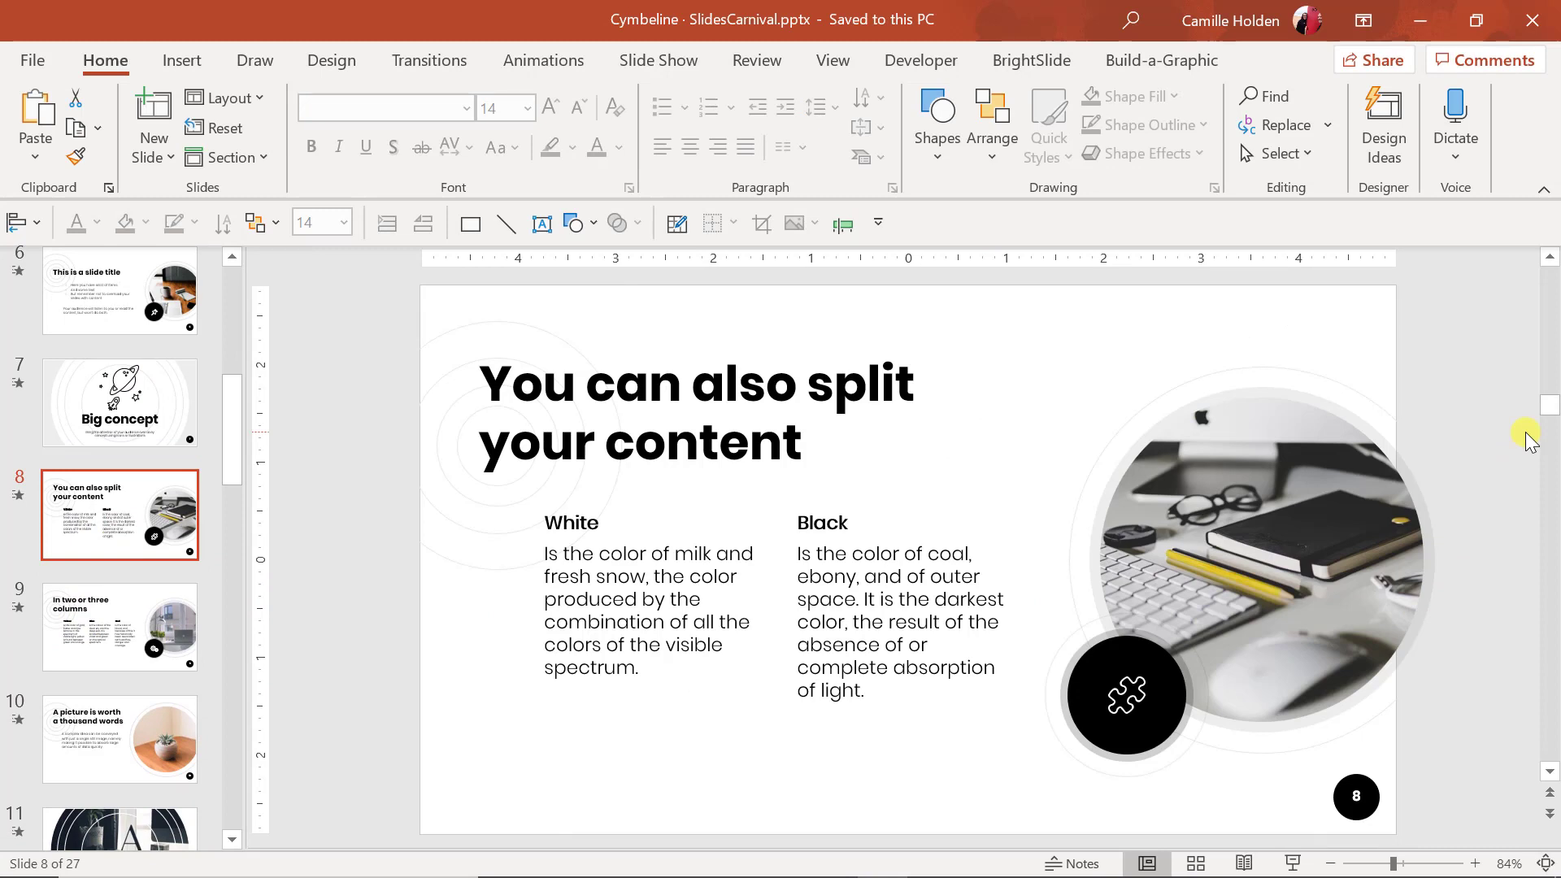
pyautogui.scroll(-2, 116, 717)
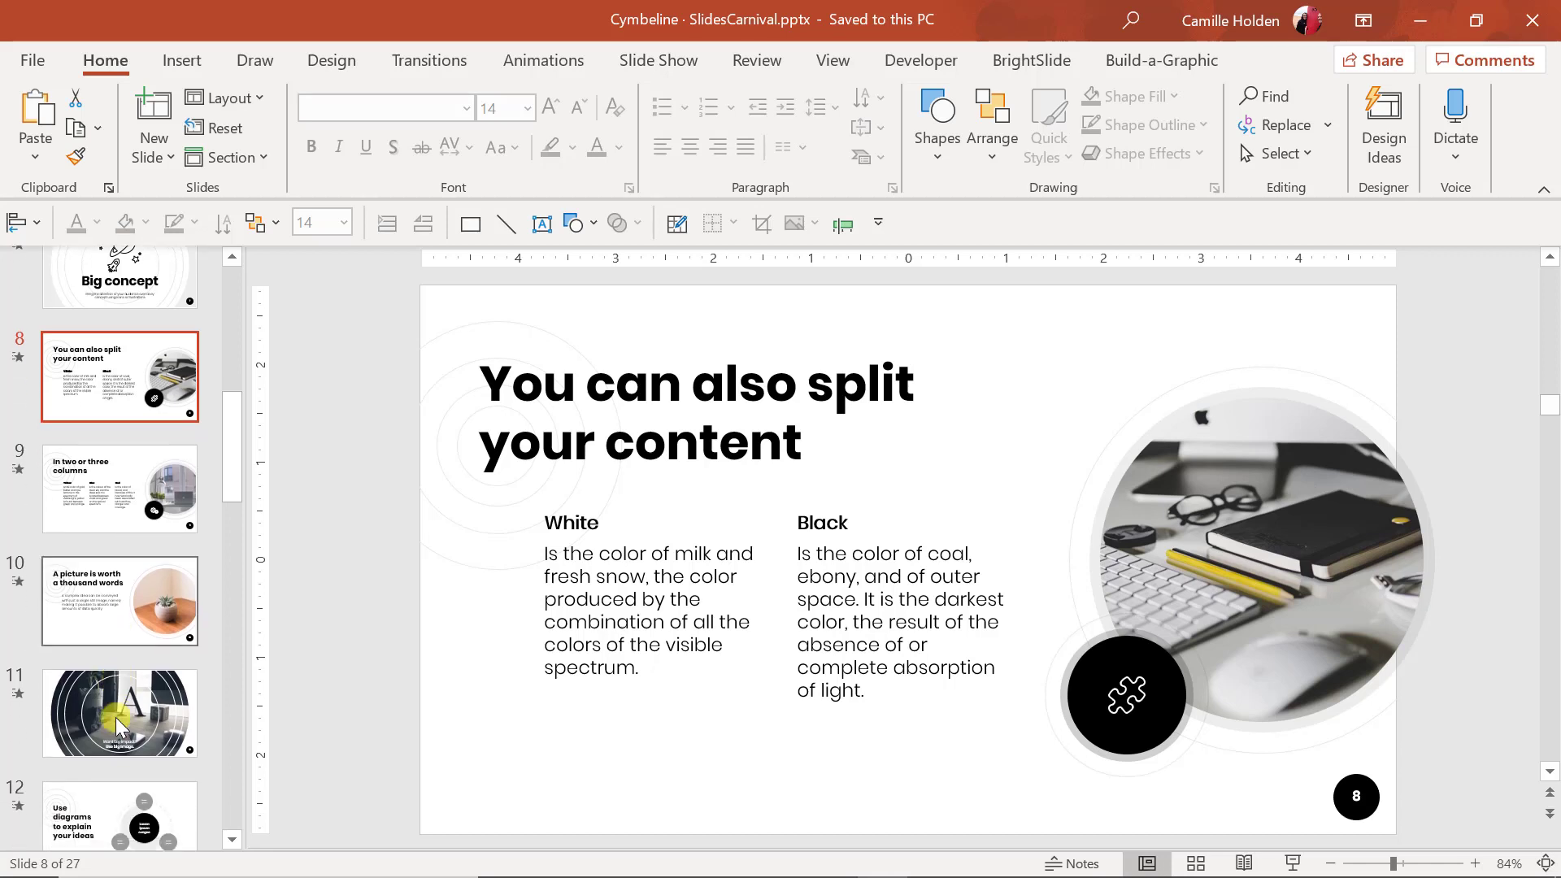
pyautogui.click(136, 660)
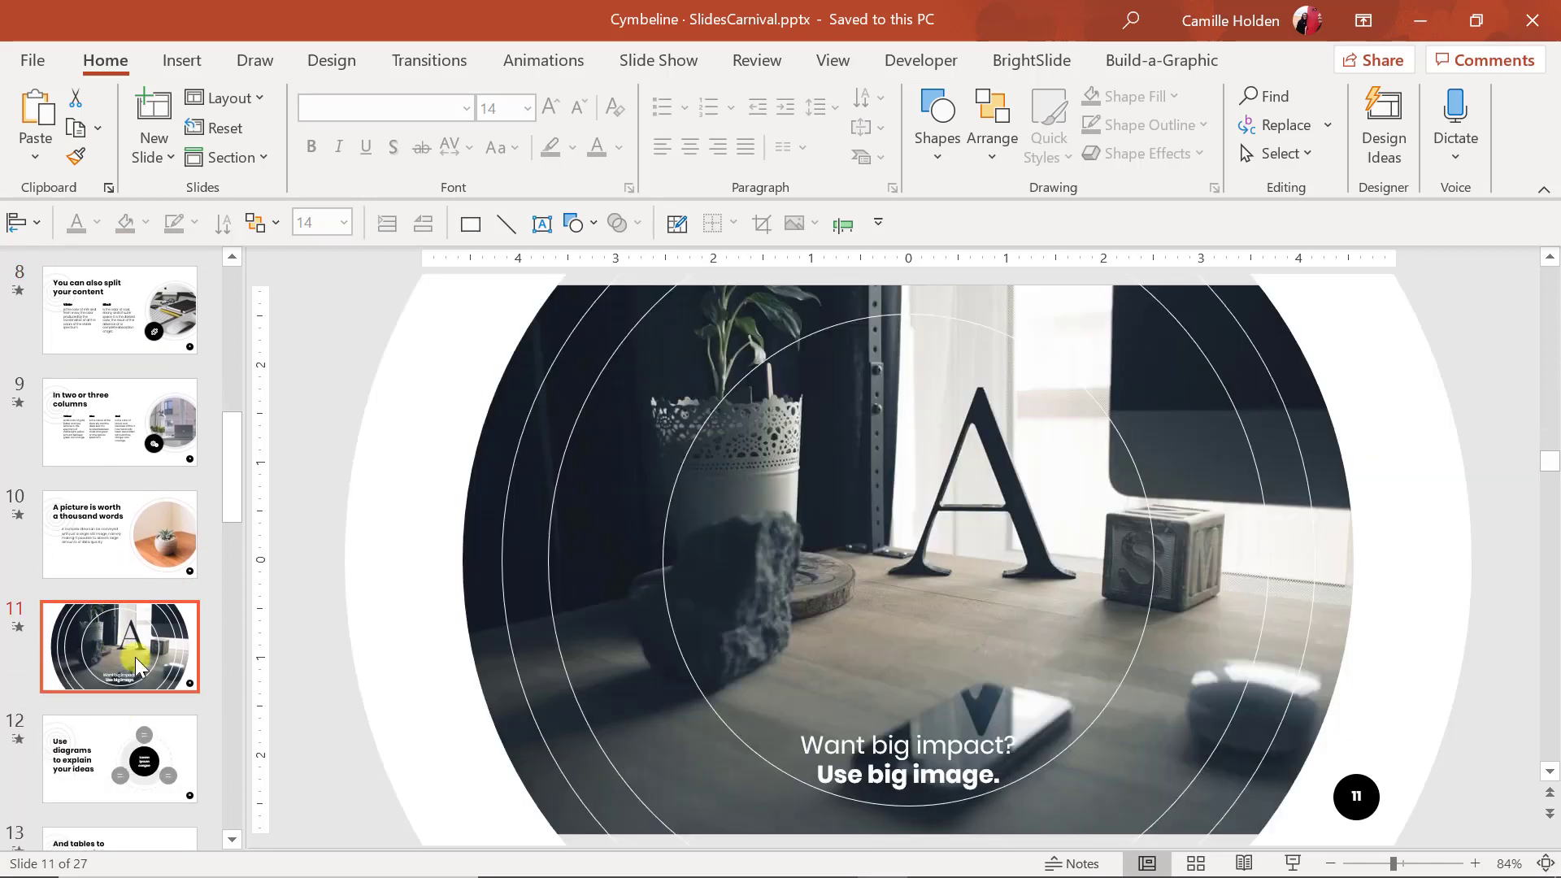
pyautogui.scroll(-2, 135, 657)
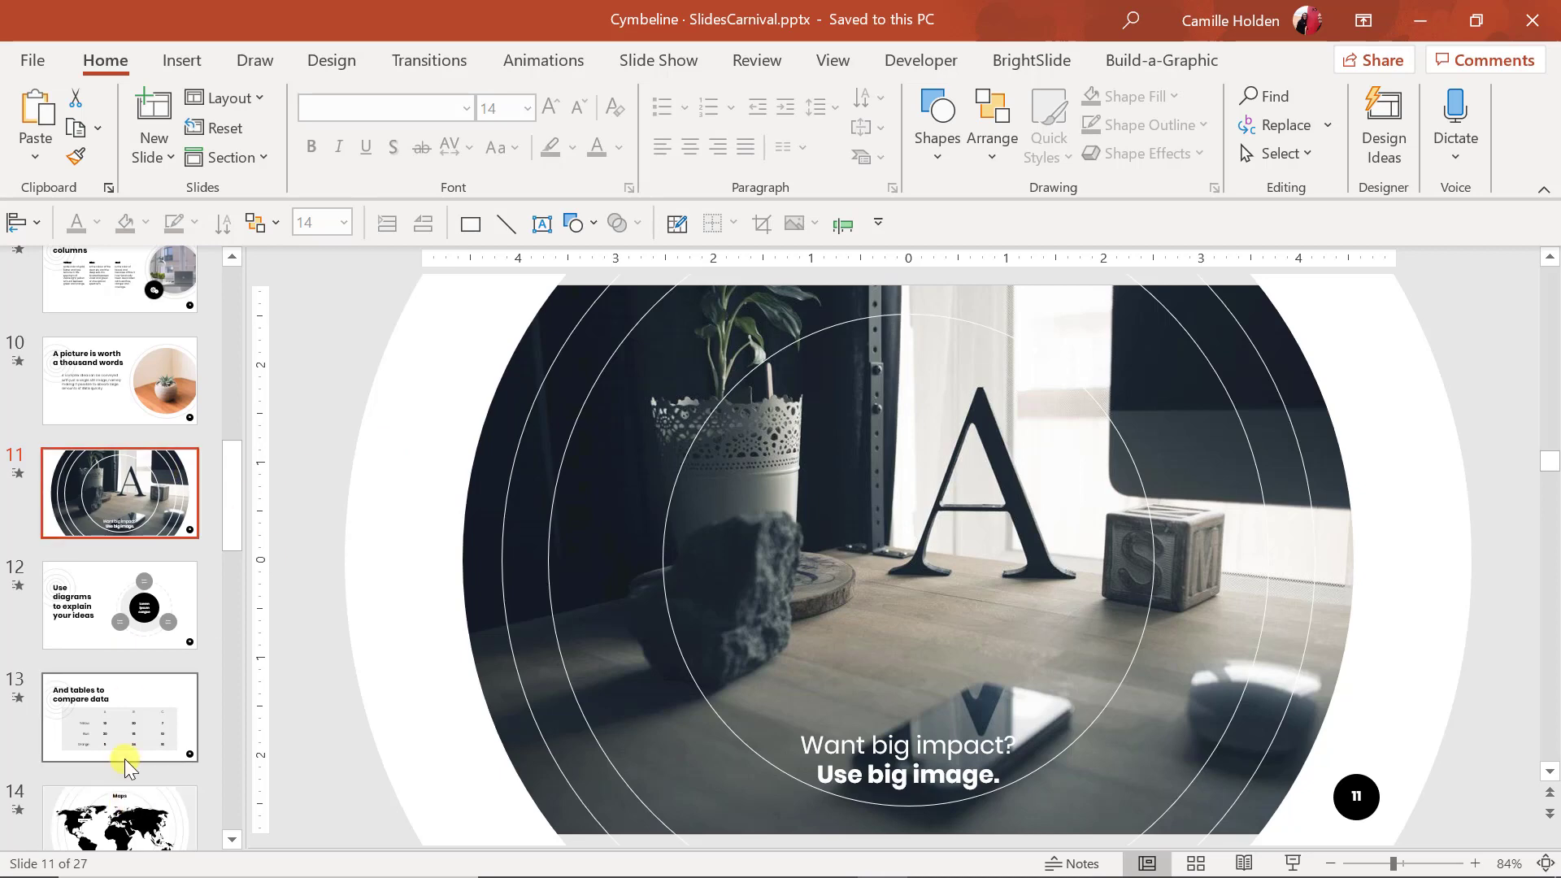
pyautogui.scroll(-6, 124, 759)
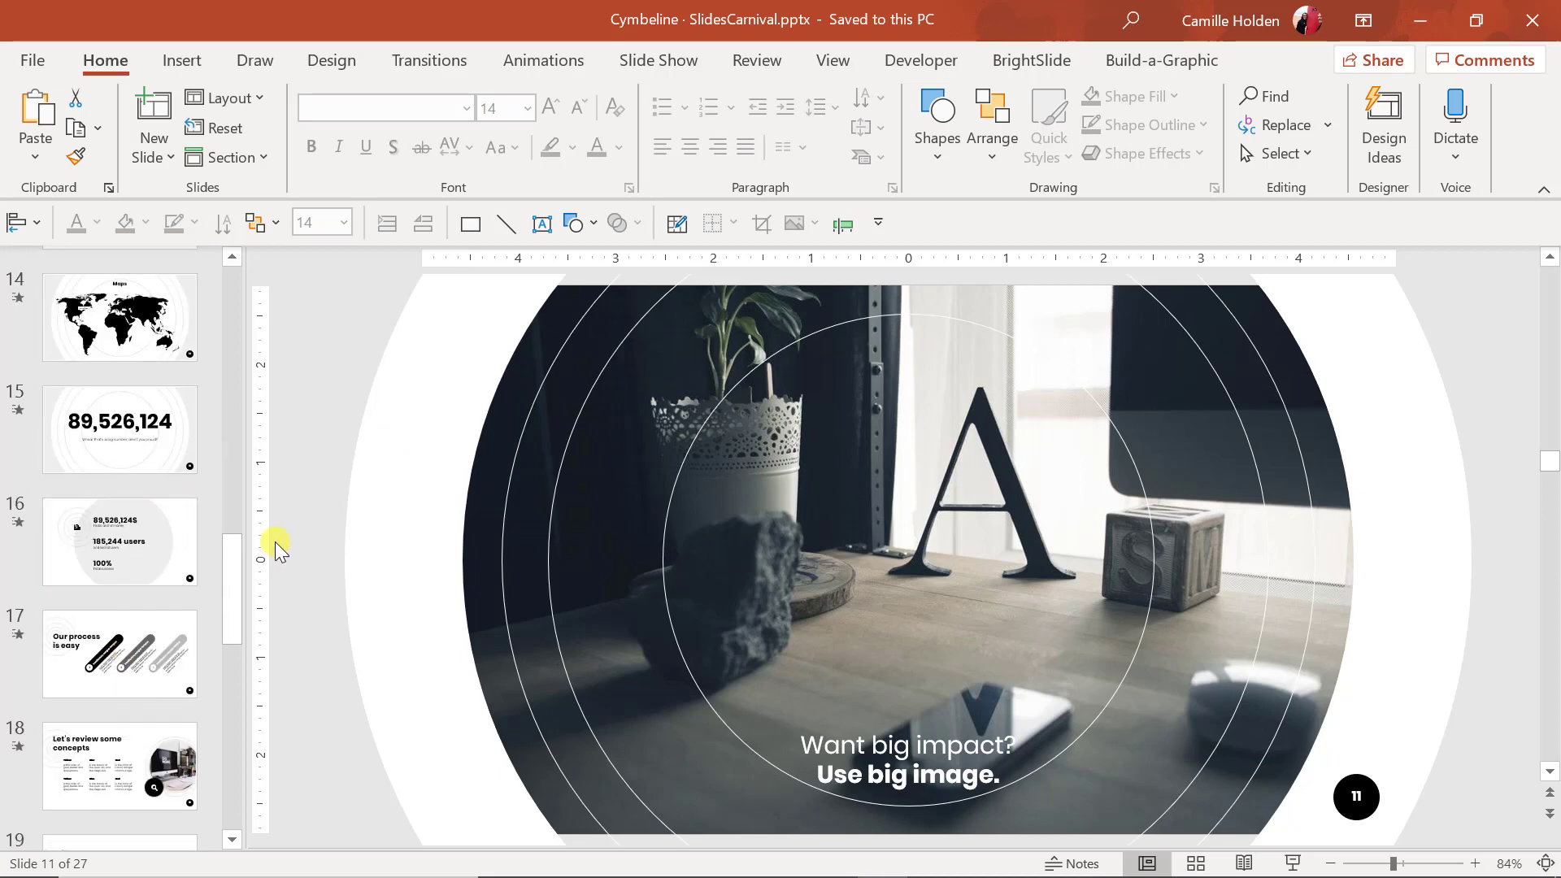
pyautogui.scroll(-3, 148, 740)
pyautogui.scroll(-6, 148, 691)
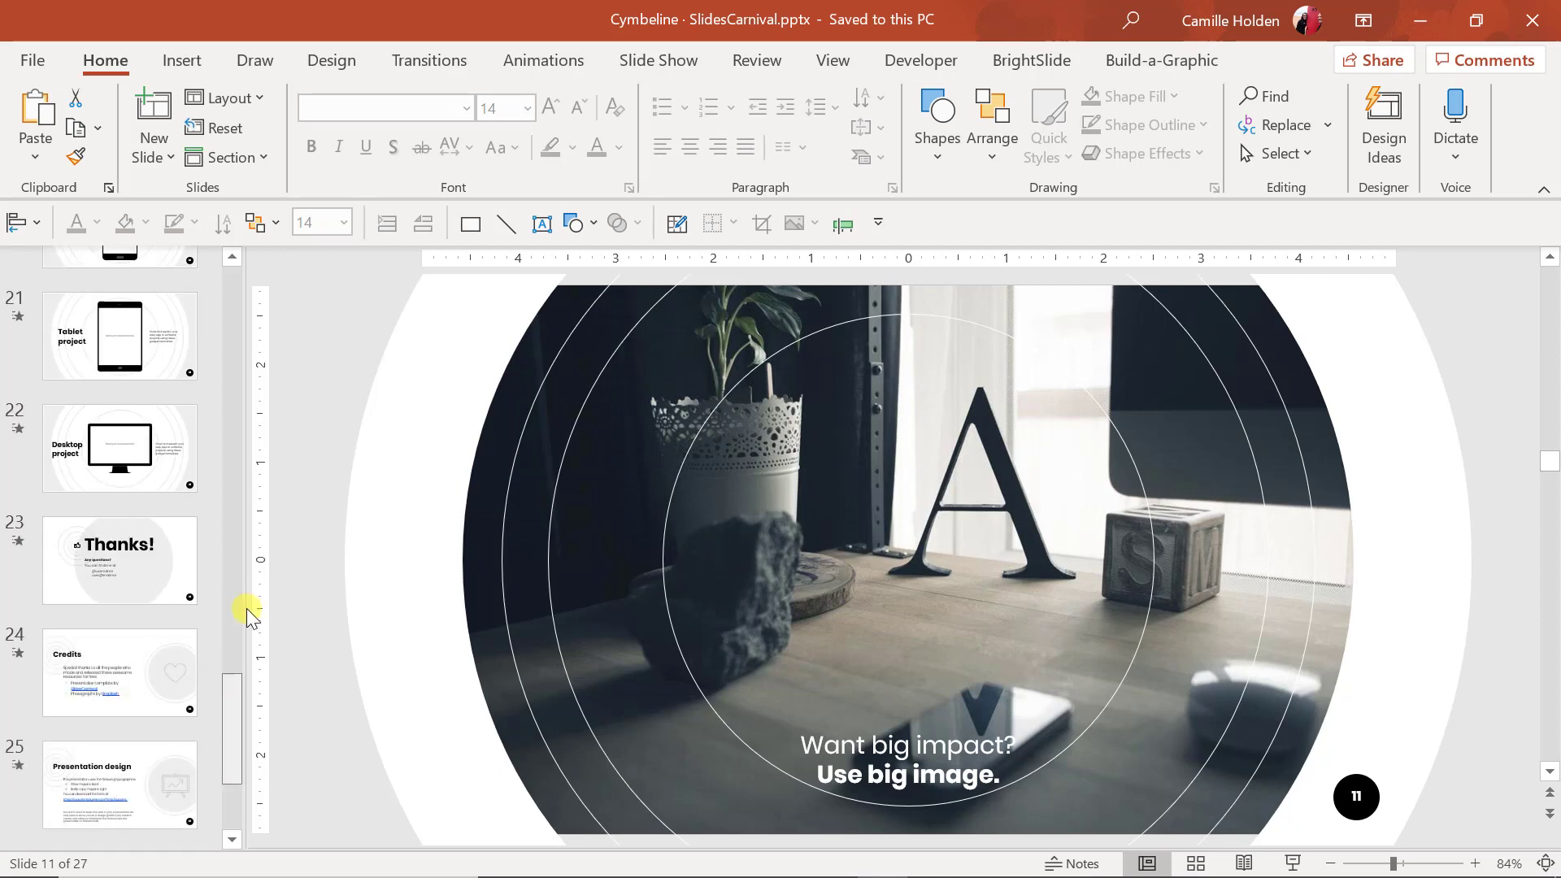
pyautogui.scroll(20, 236, 609)
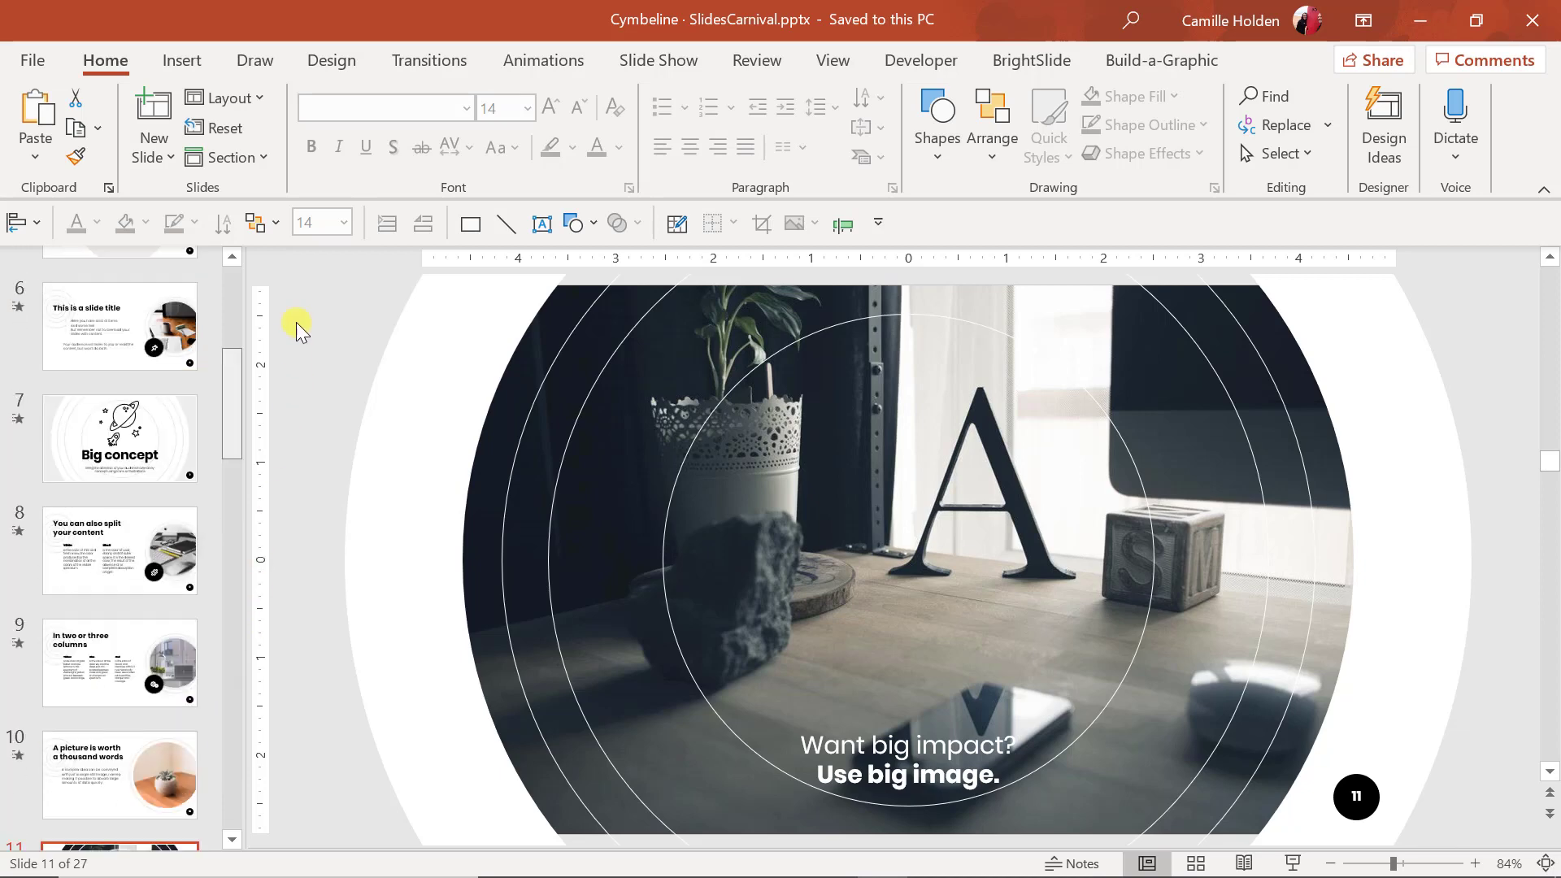
pyautogui.click(354, 311)
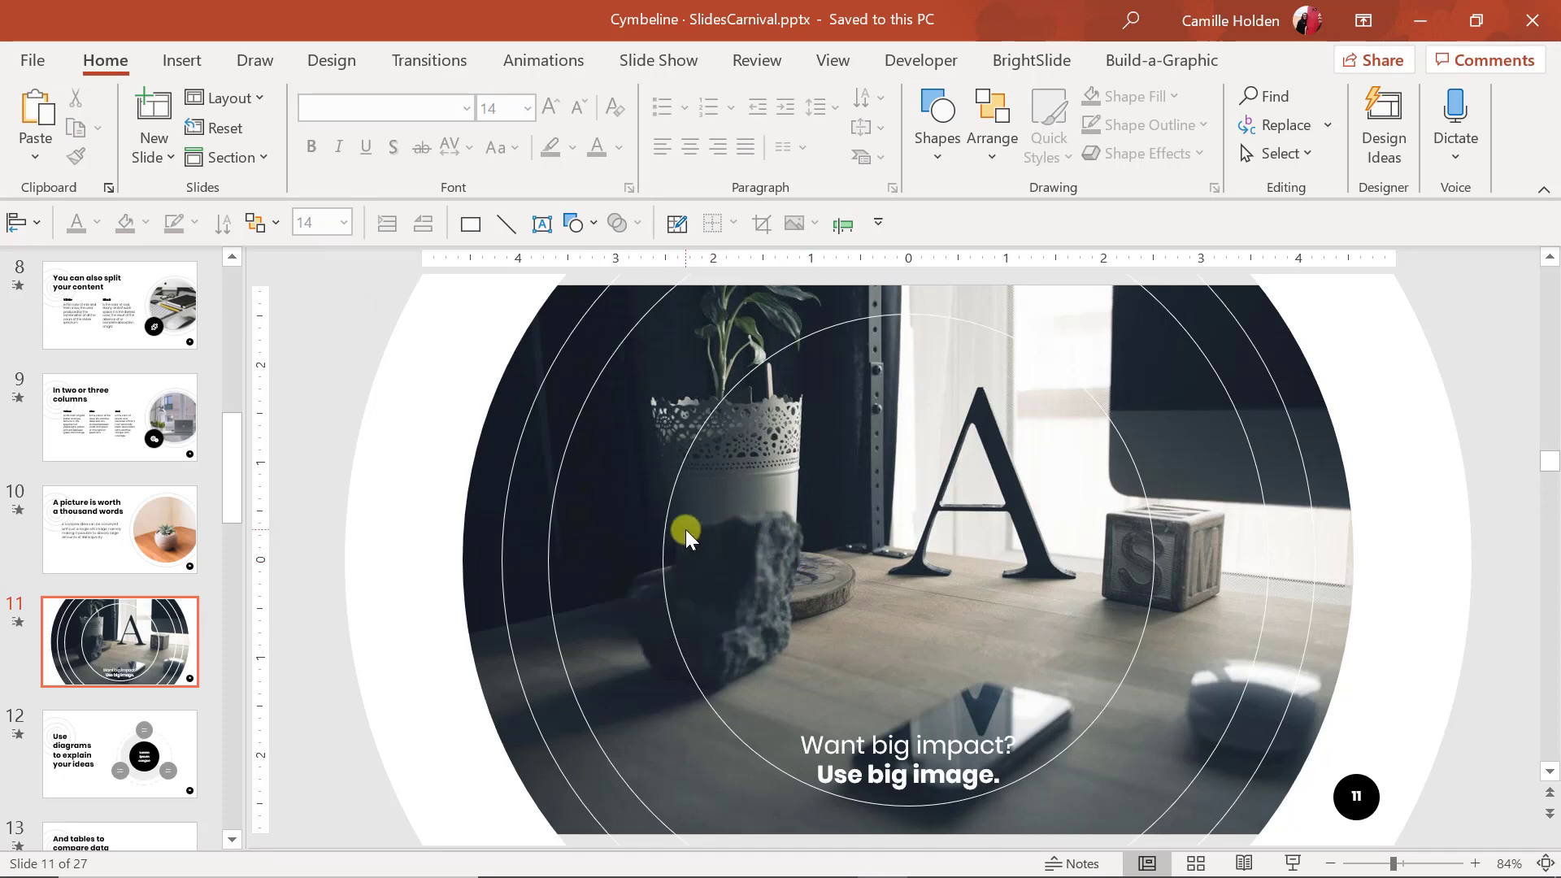
pyautogui.scroll(10, 73, 545)
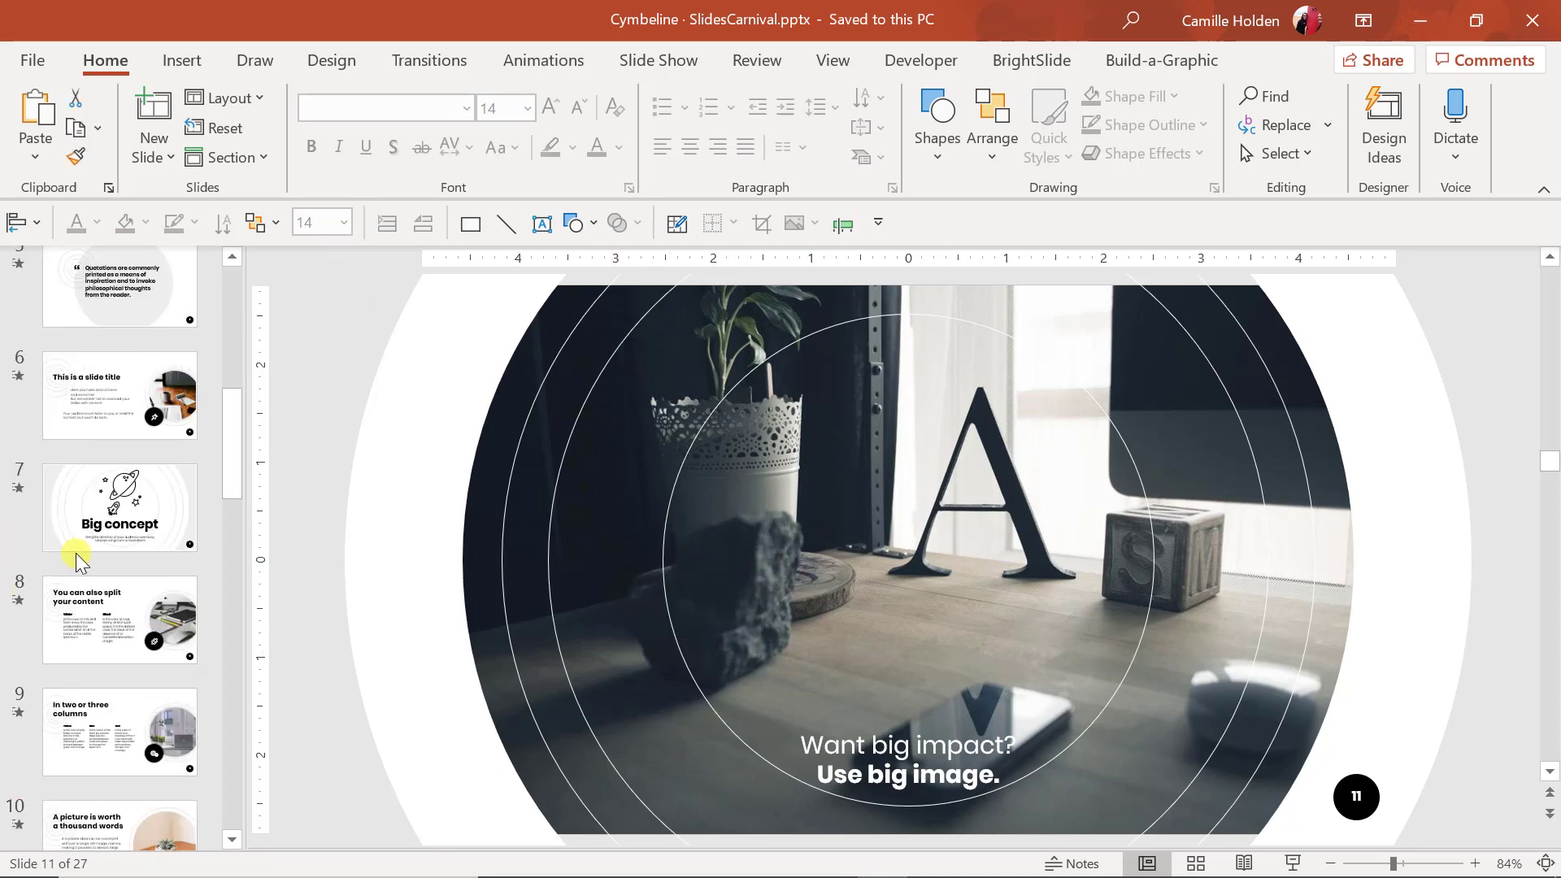
pyautogui.click(156, 353)
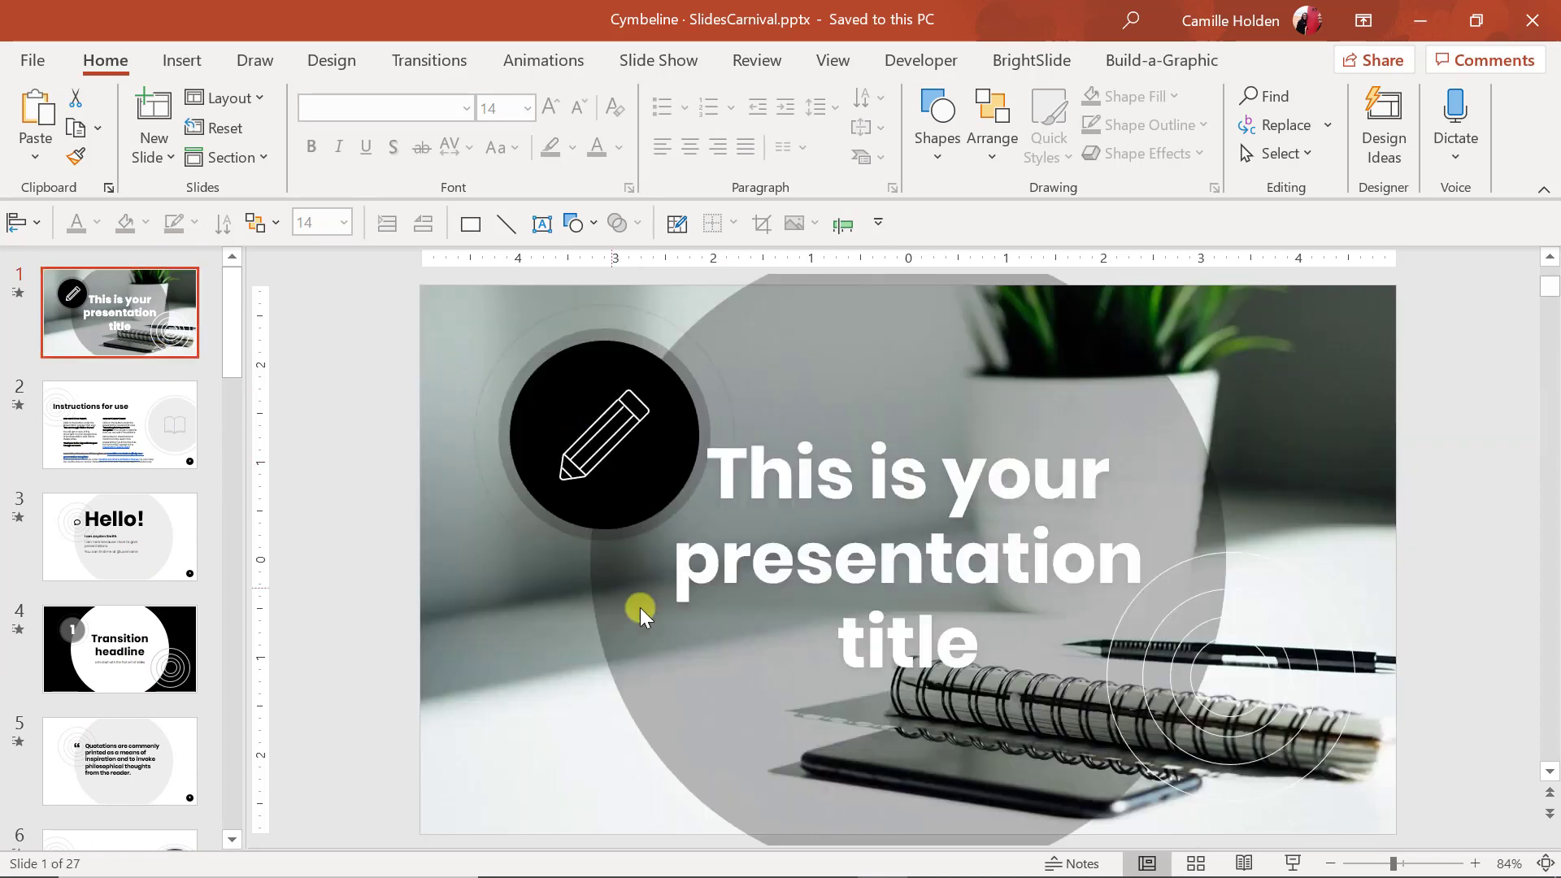
# - Open Format Background, then try moving slide 10's round plant picture and cancel
pyautogui.rightClick(448, 684)
pyautogui.click(599, 624)
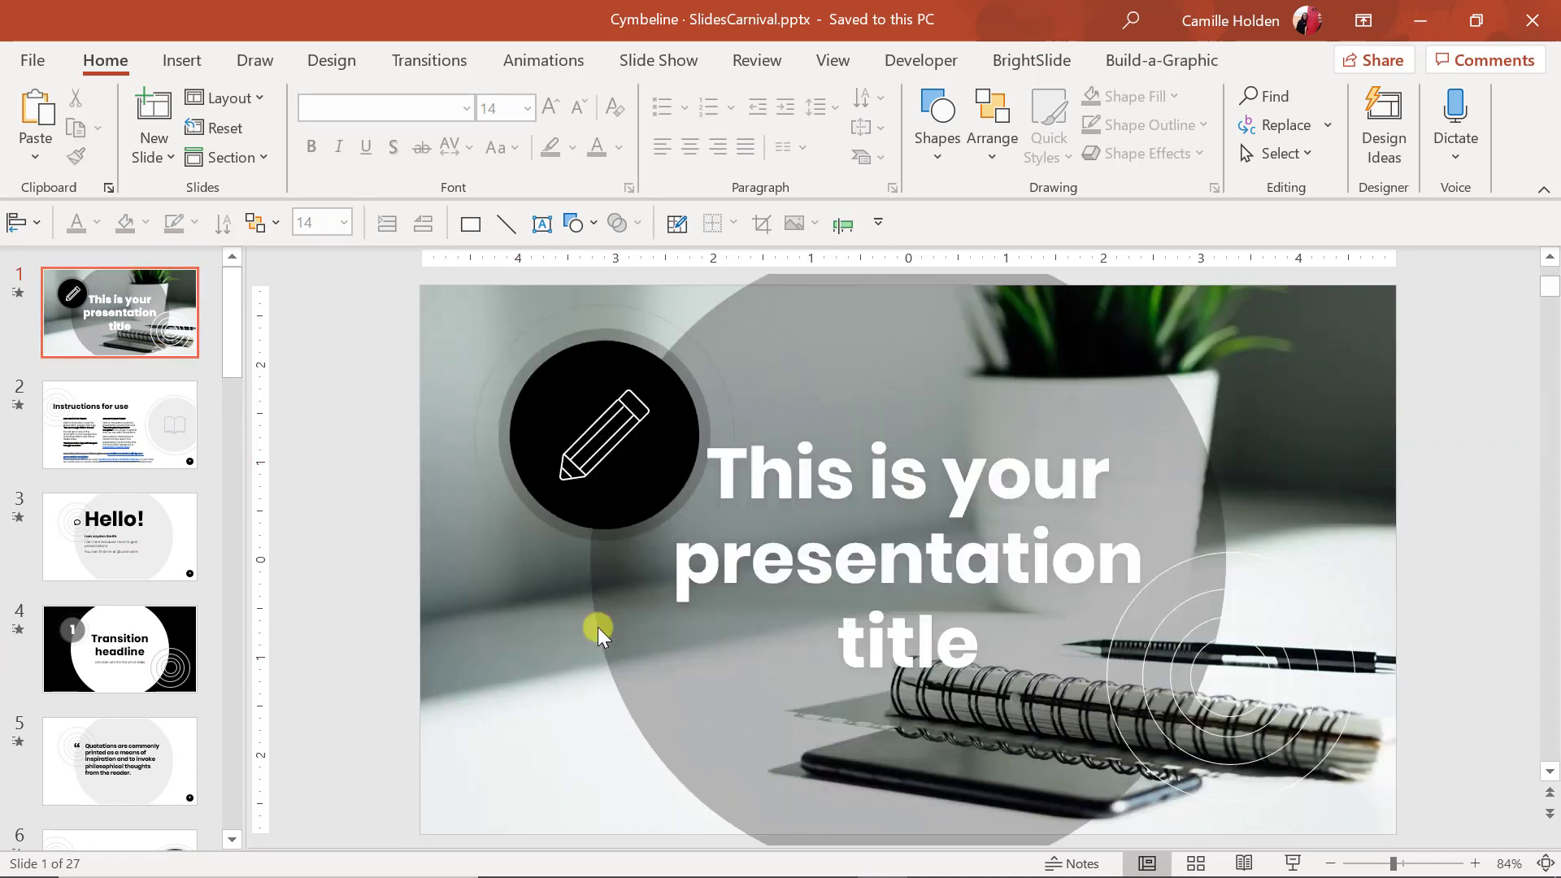
pyautogui.scroll(-6, 106, 622)
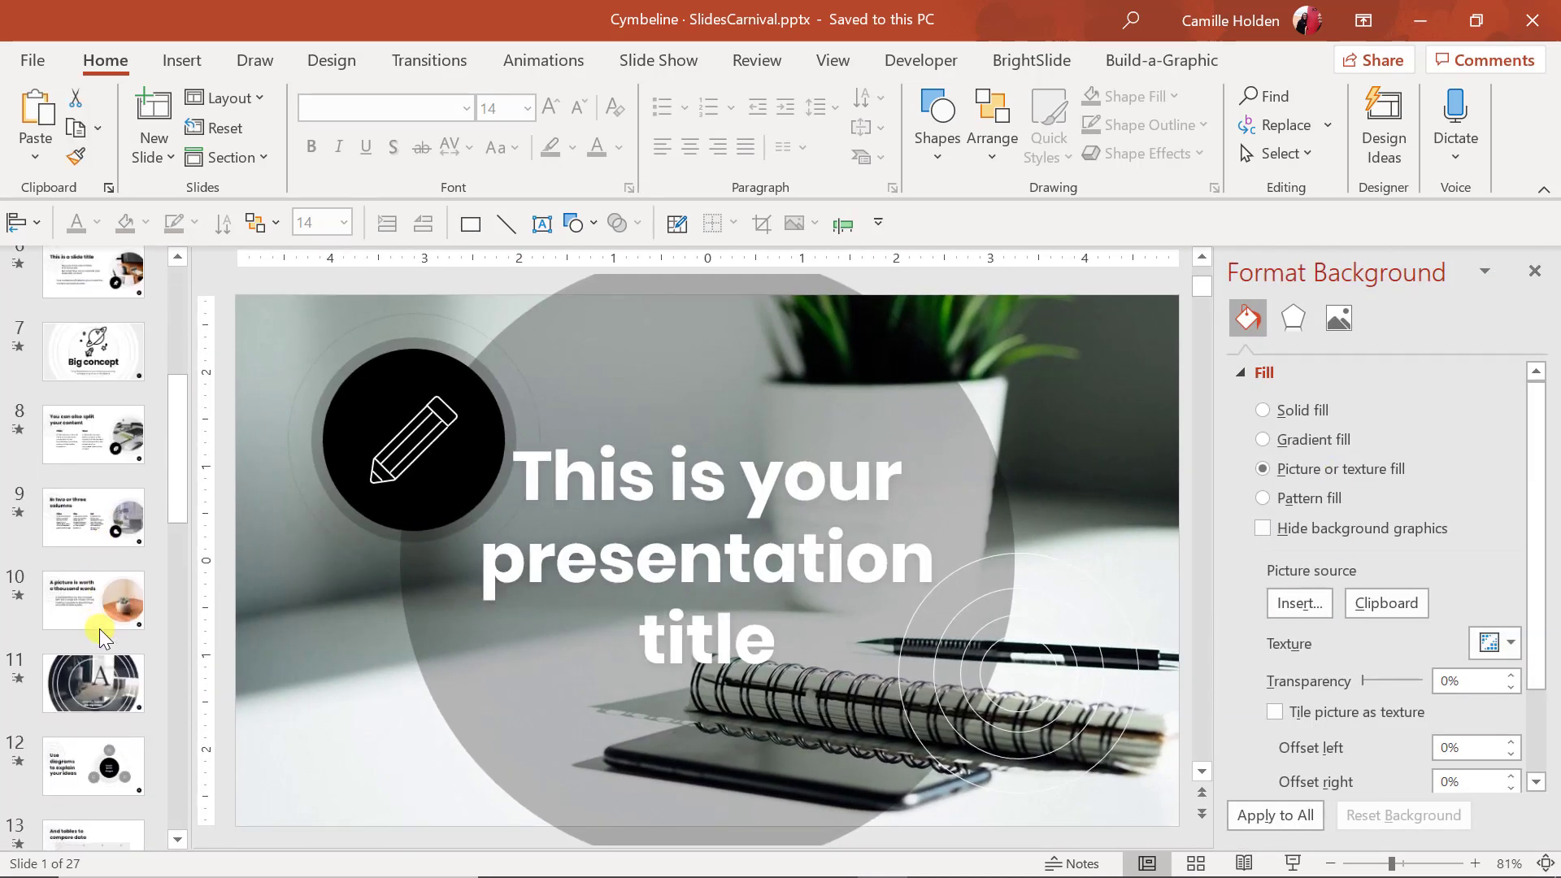
pyautogui.click(99, 628)
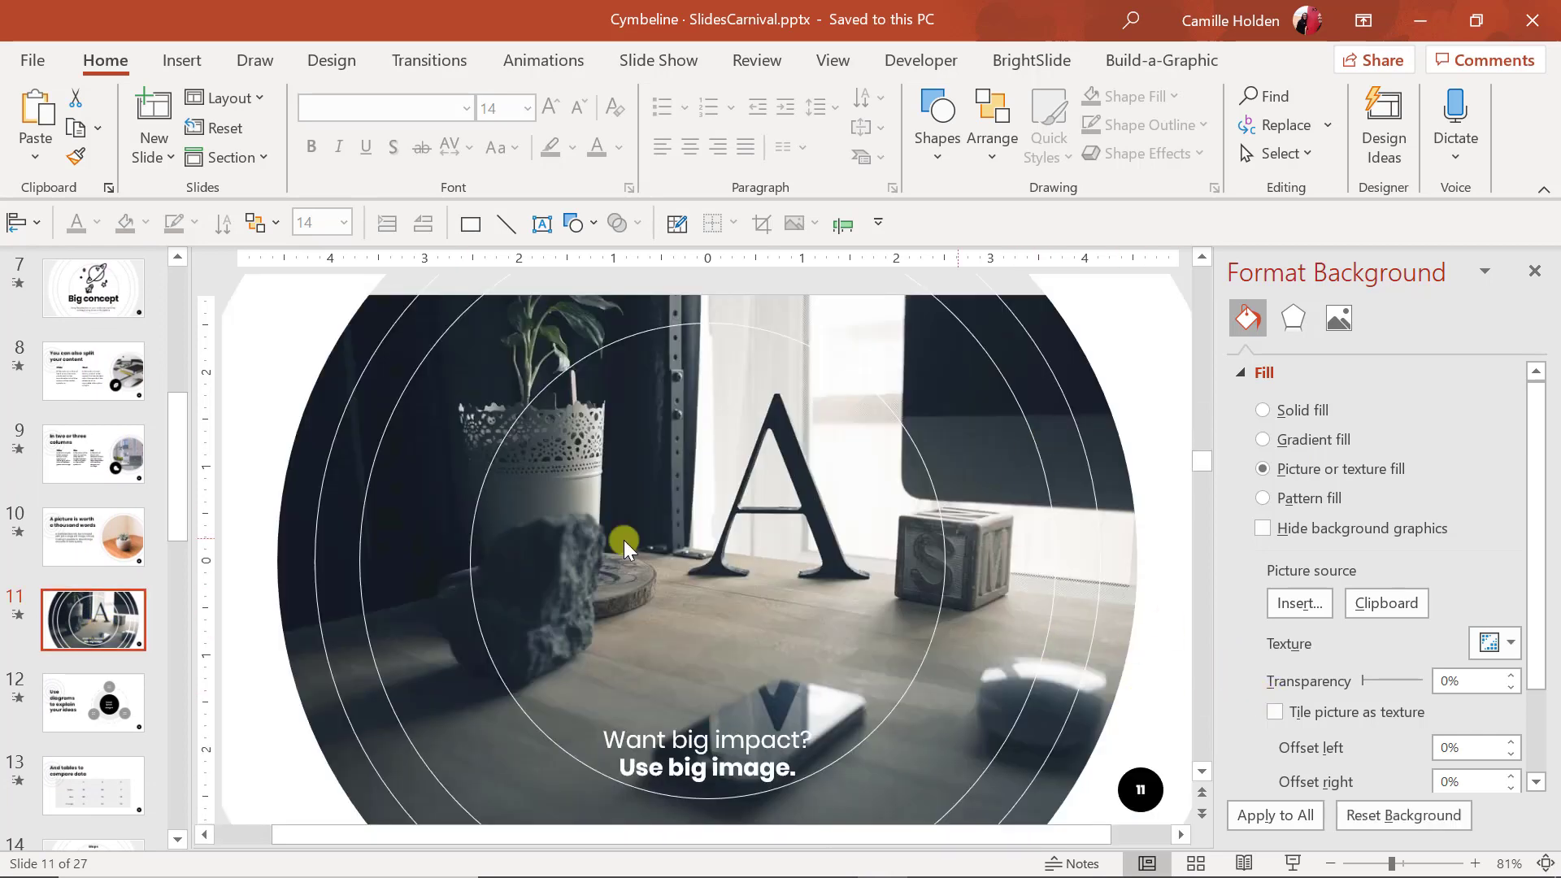
pyautogui.click(116, 557)
pyautogui.moveTo(1021, 699); pyautogui.dragTo(785, 682)
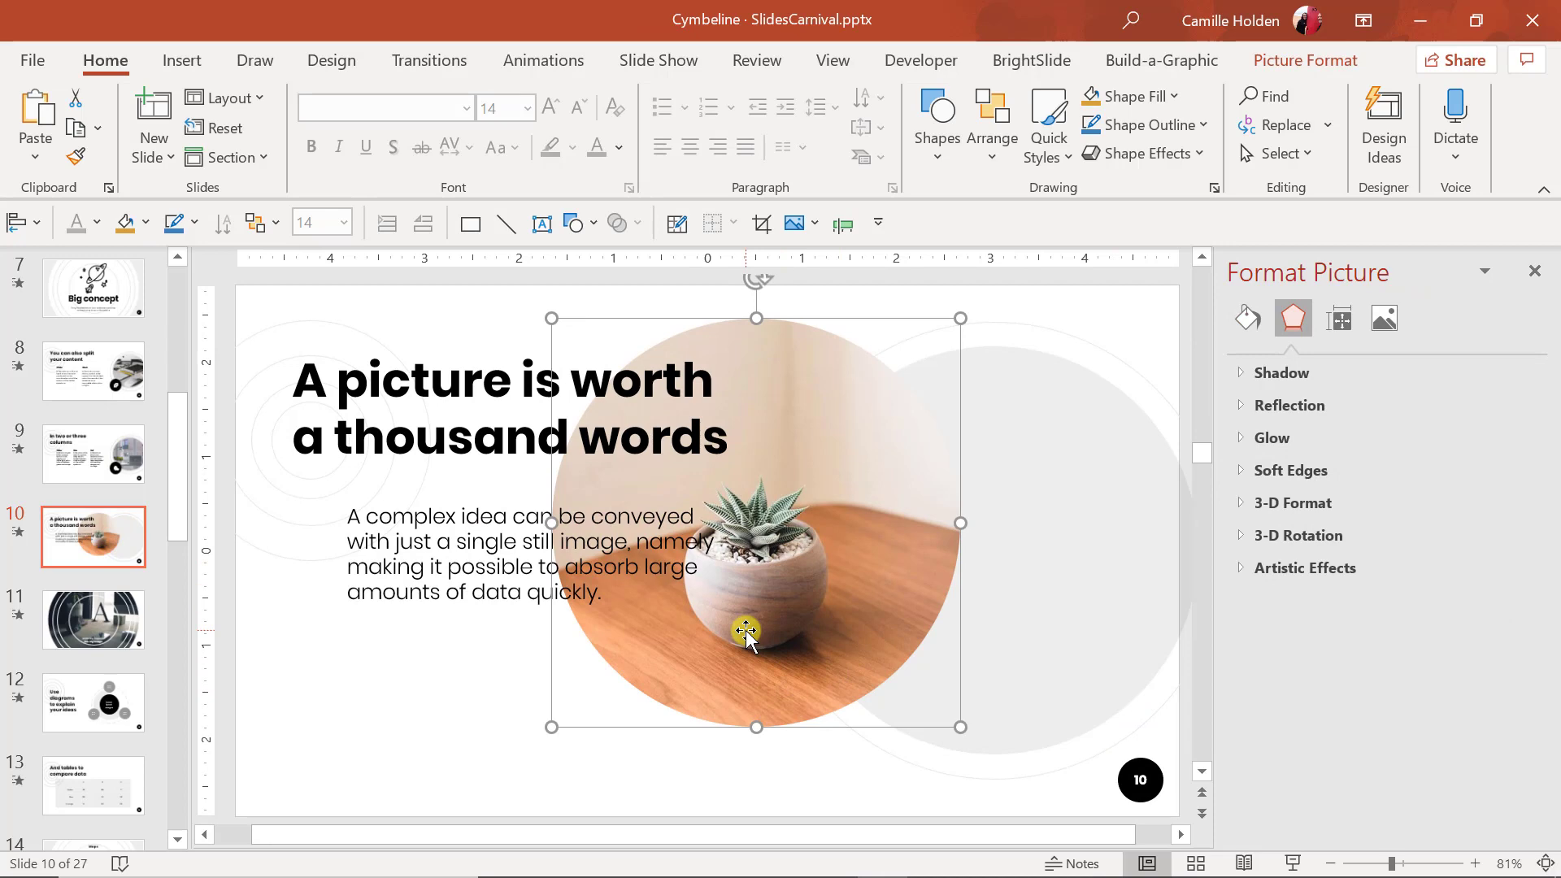
pyautogui.press('Escape')
# - Check slide 11's picture-fill background, then close the background settings
pyautogui.click(99, 639)
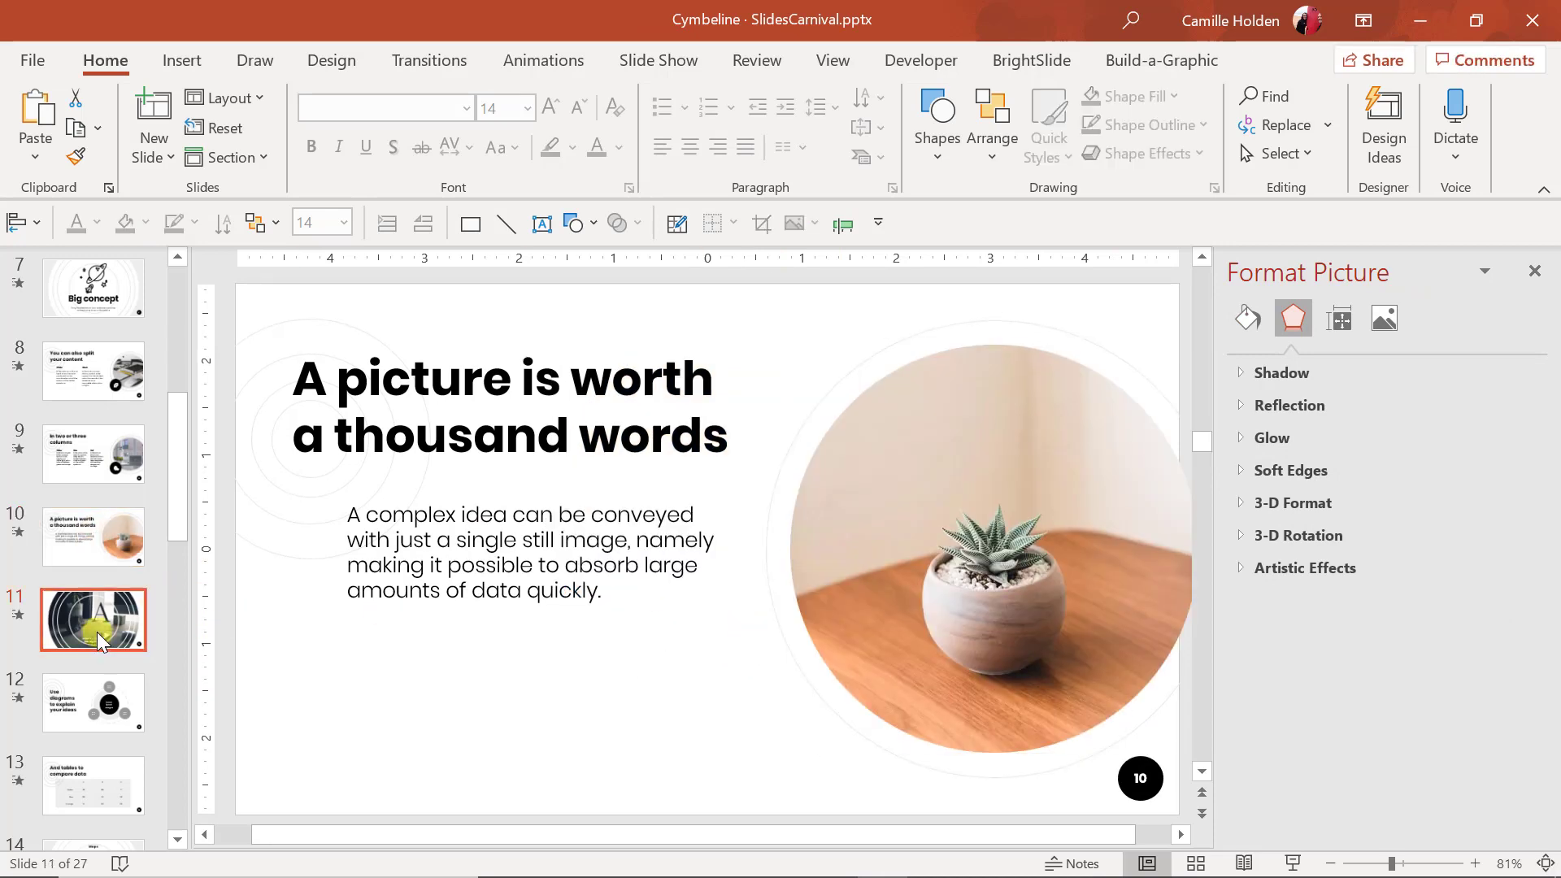
pyautogui.rightClick(867, 516)
pyautogui.click(935, 450)
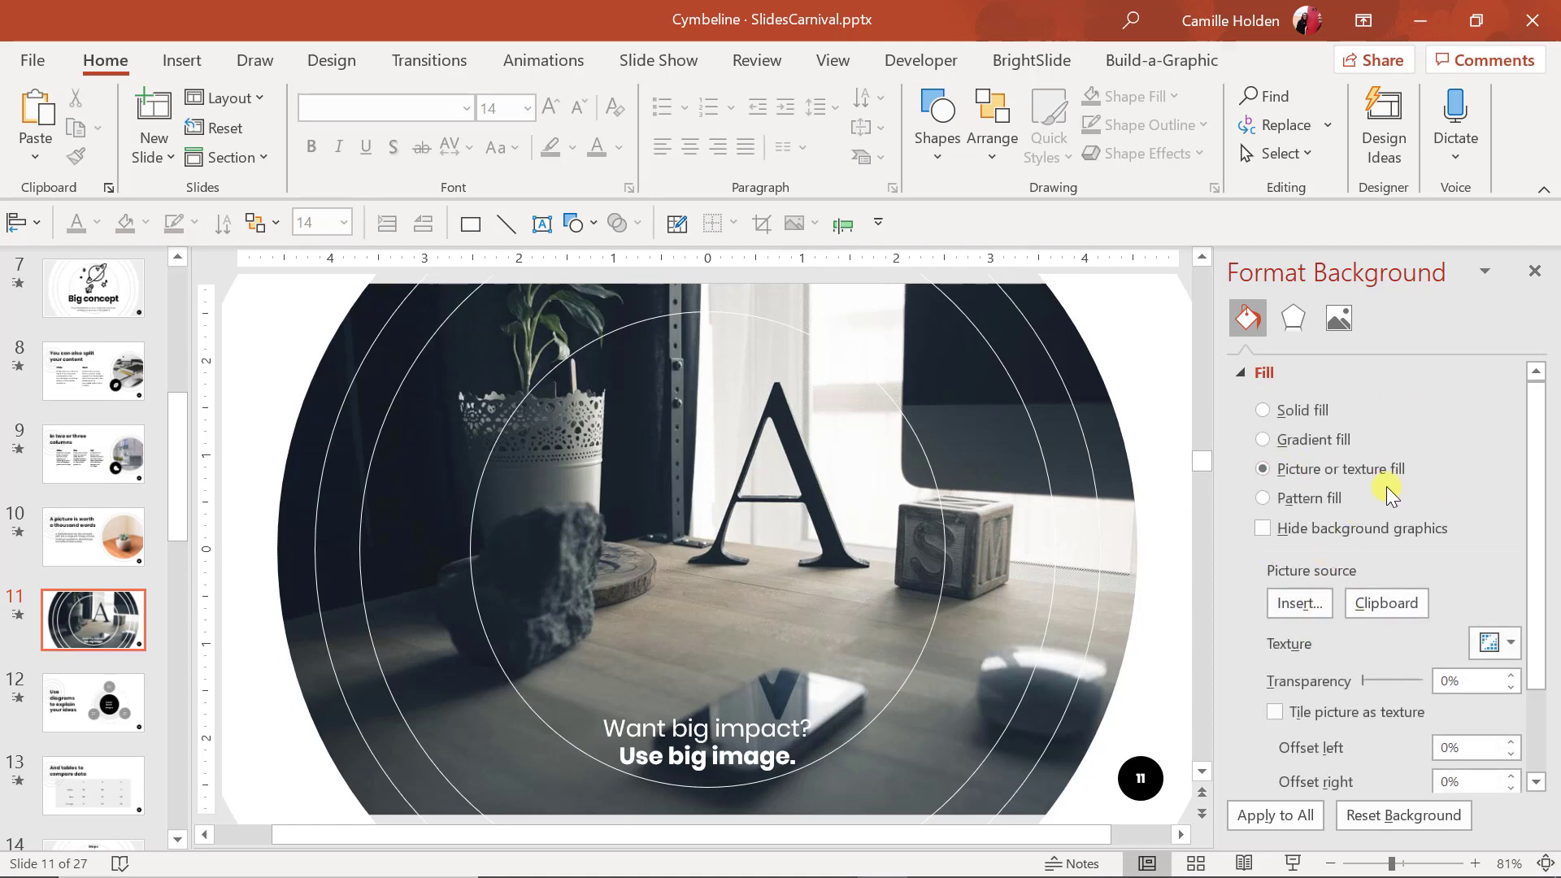
pyautogui.click(1534, 272)
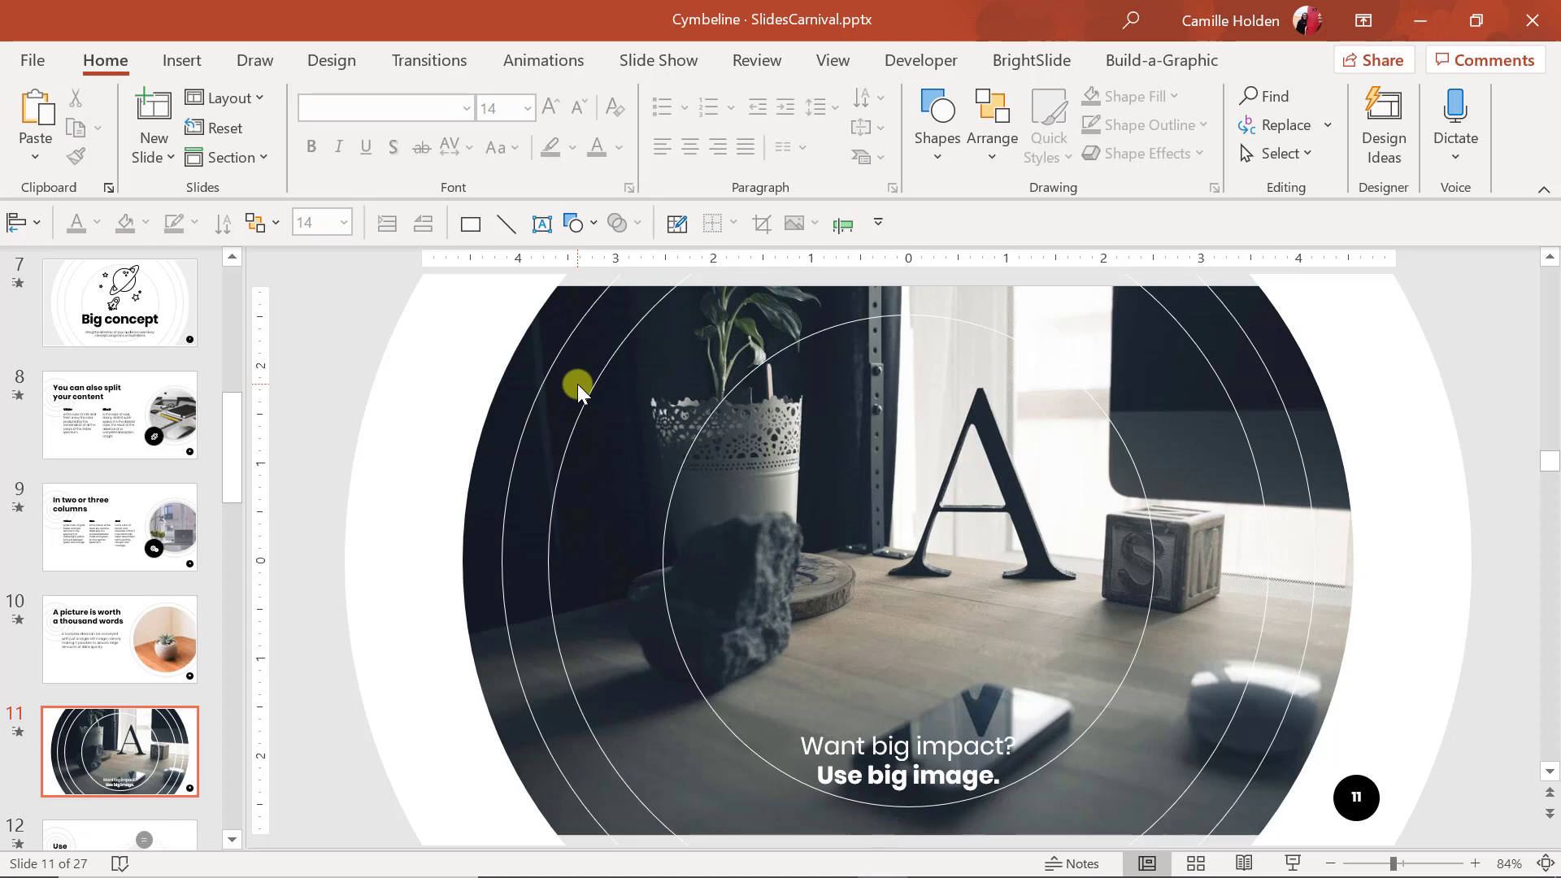
# - In Slide Master view, select the large thin circle, the ring circle and the outer circle on the layout
pyautogui.hotkey('alt', 'w')
pyautogui.press('m')
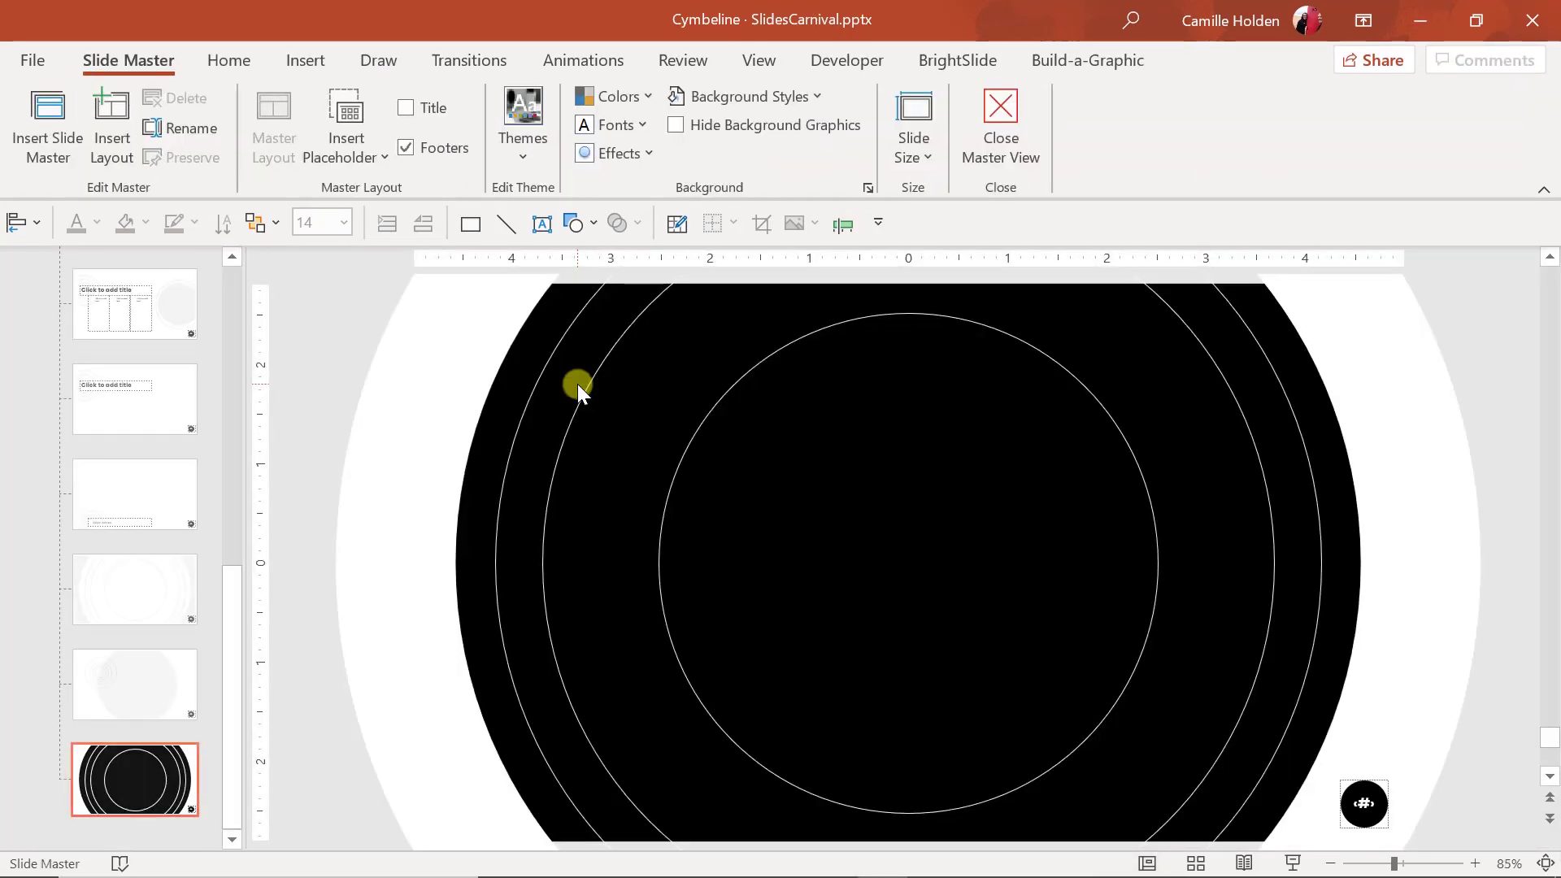
pyautogui.click(572, 466)
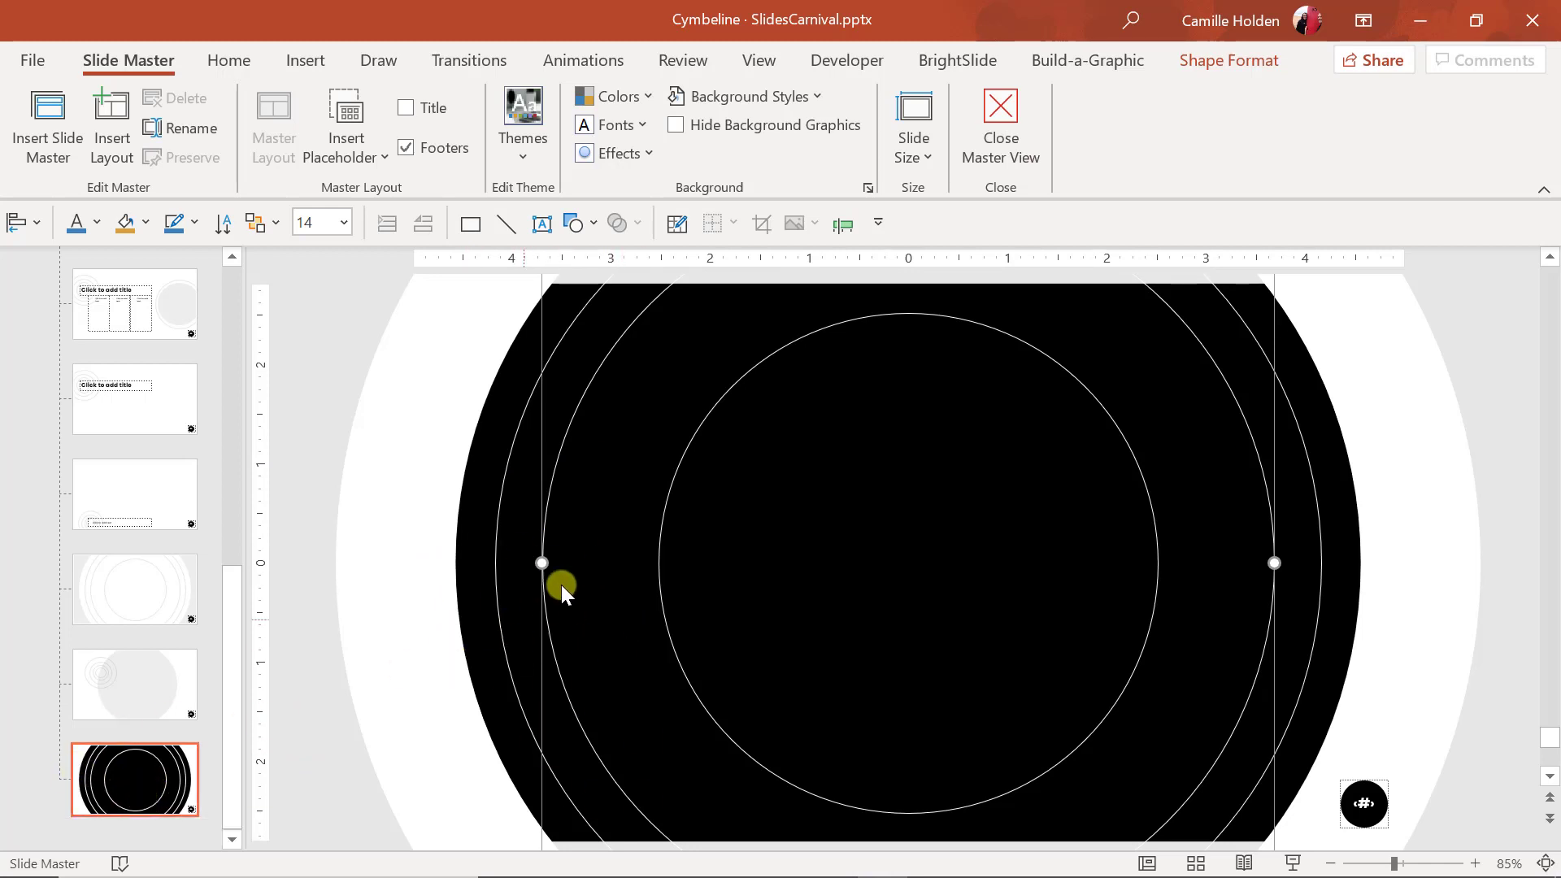
pyautogui.keyDown('shift'); pyautogui.click(496, 644); pyautogui.keyUp('shift')
pyautogui.keyDown('shift'); pyautogui.click(479, 589); pyautogui.keyUp('shift')
# - Leave Master View and paste the copied circles onto slide 11 as ordinary shapes
pyautogui.click(1016, 119)
pyautogui.hotkey('ctrl', 'v')
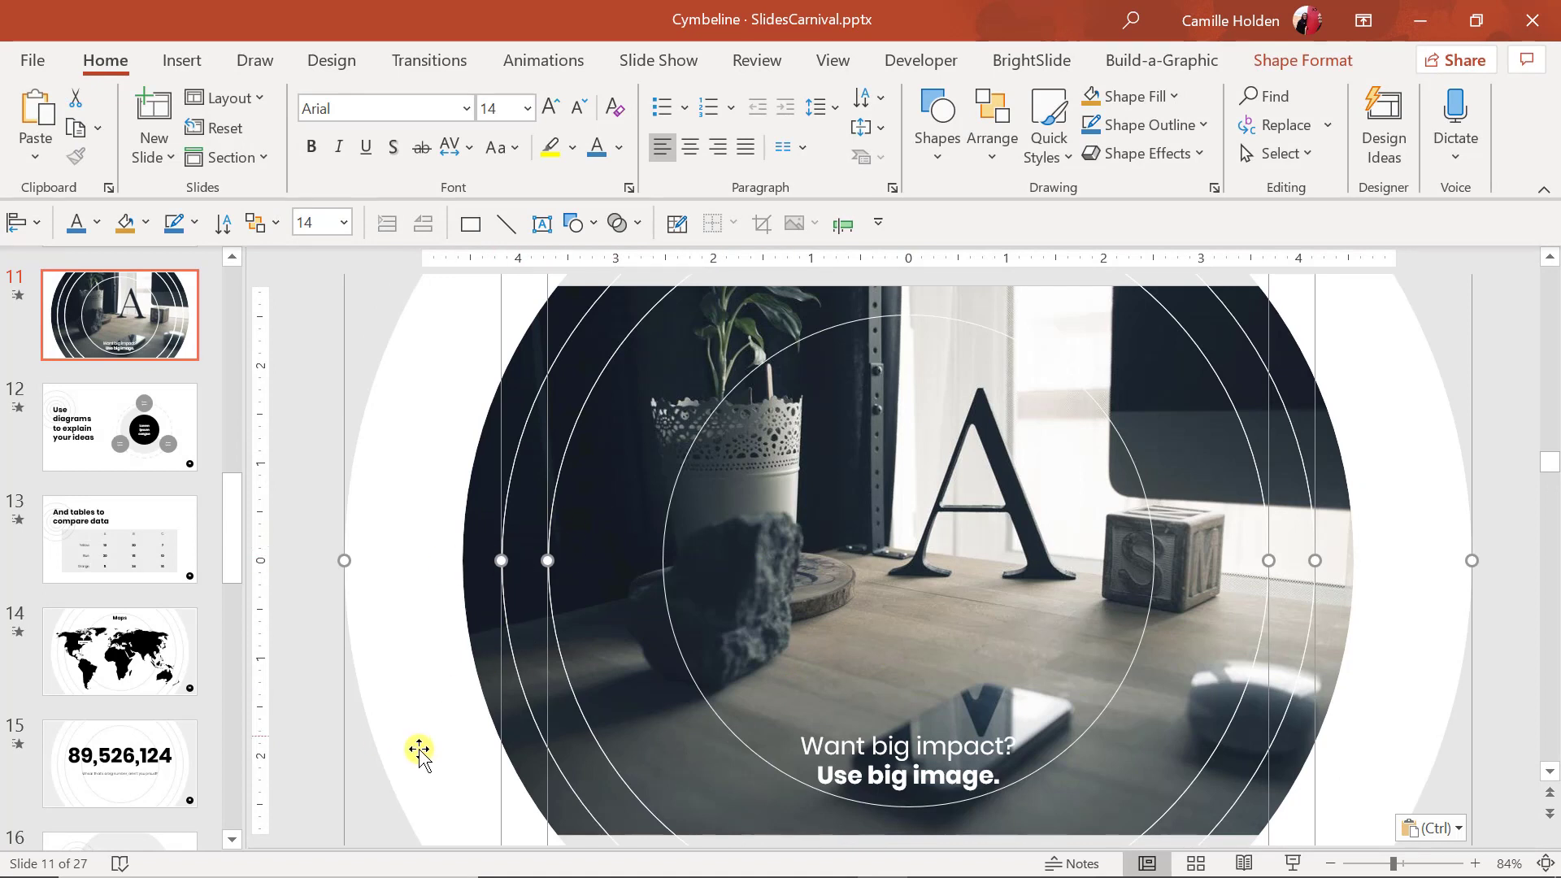
pyautogui.click(394, 527)
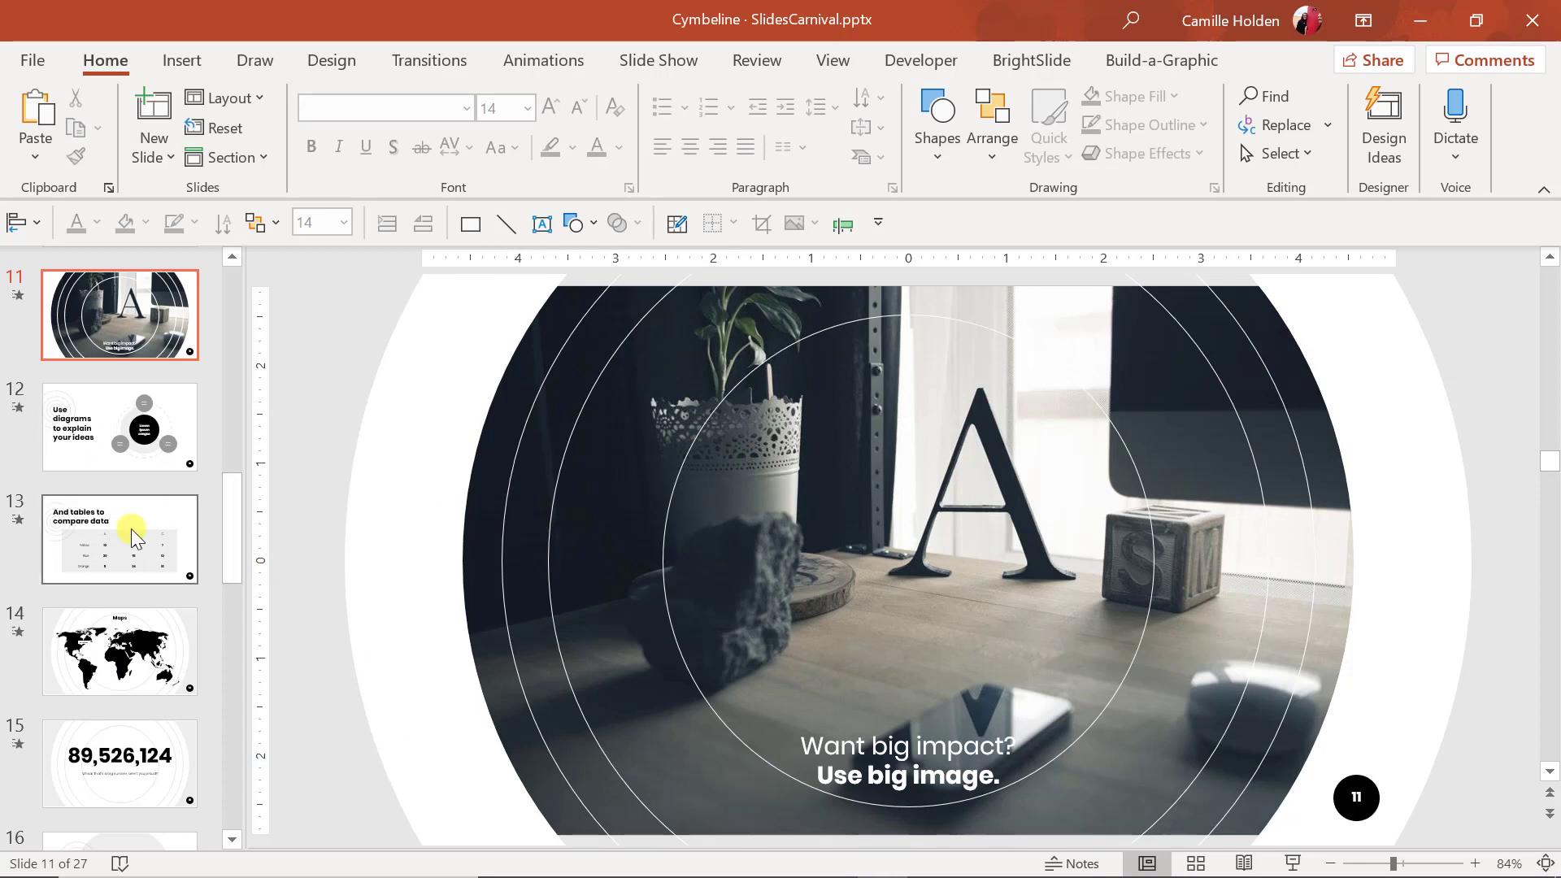
# - Confirm slide 1's title font is Poppins 52, then return to the title slide
pyautogui.scroll(5, 130, 528)
pyautogui.scroll(5, 130, 528)
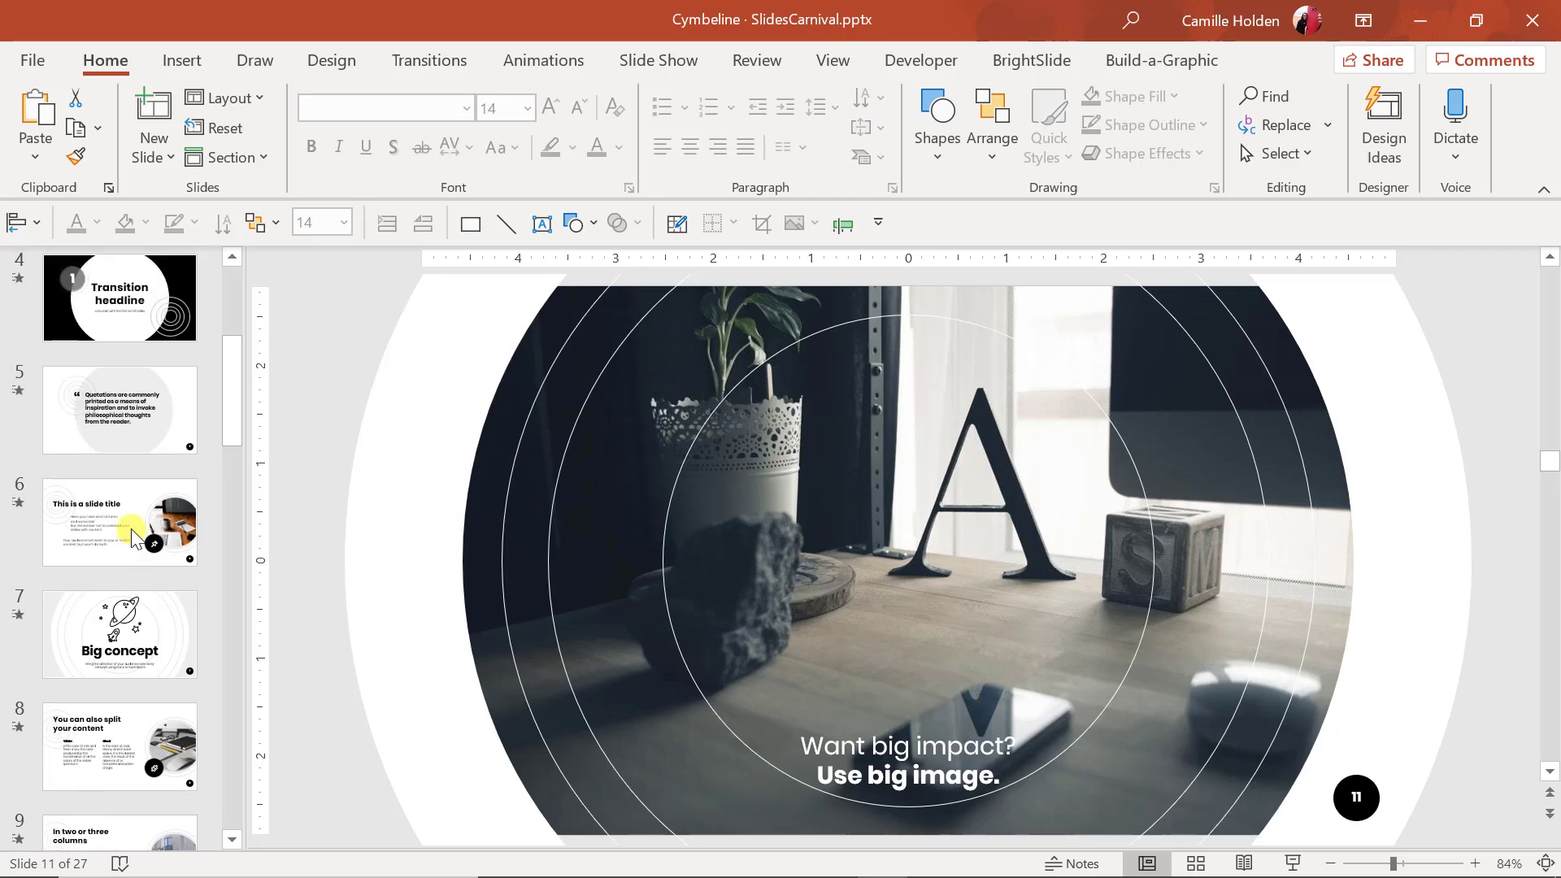
pyautogui.click(179, 320)
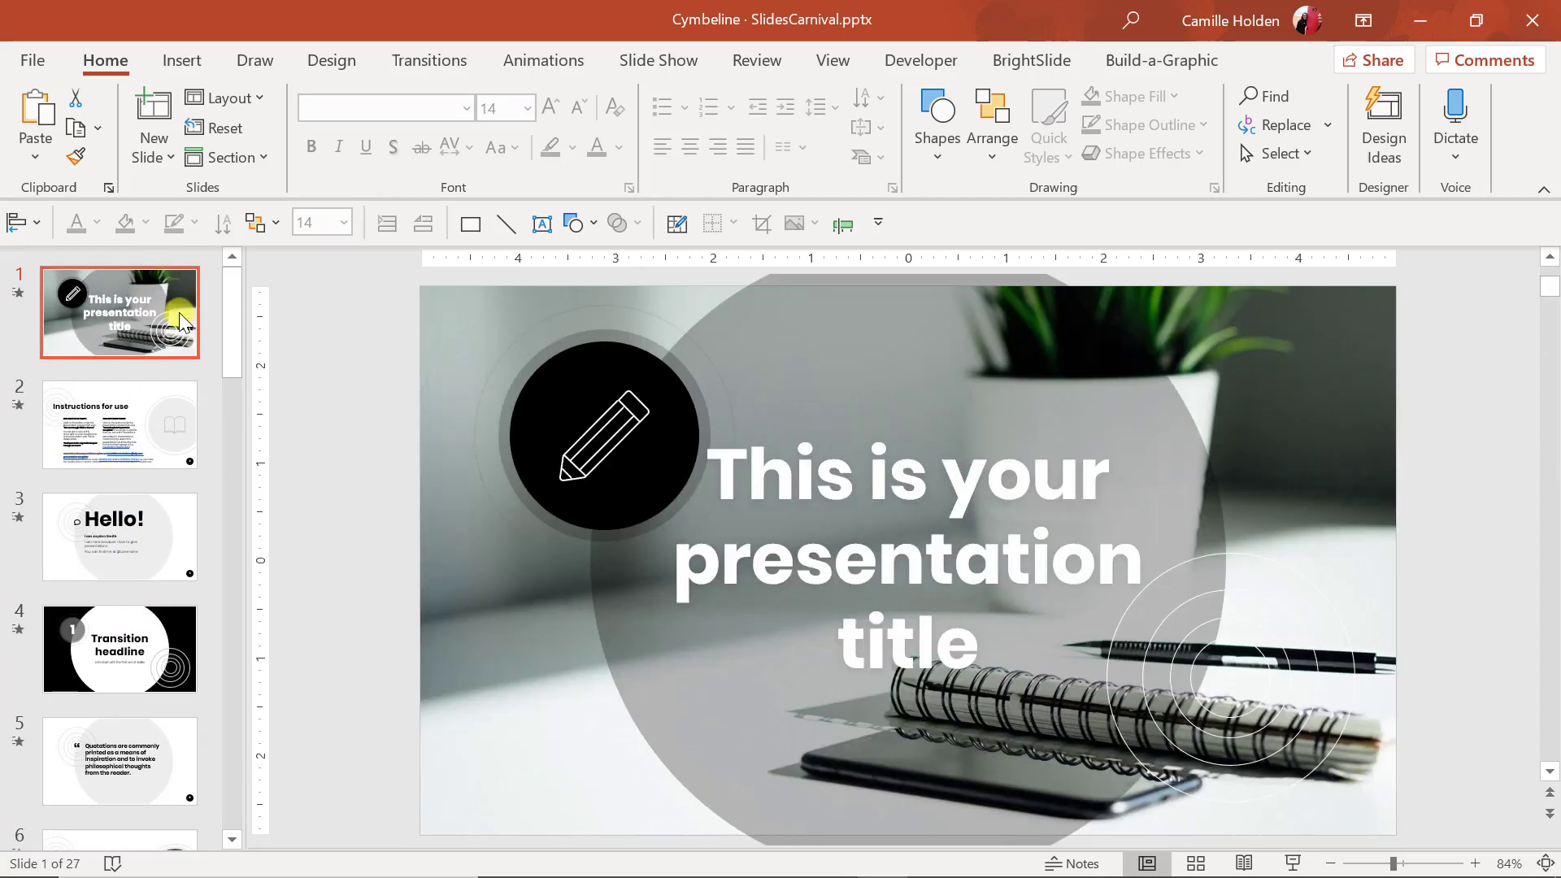
pyautogui.click(944, 585)
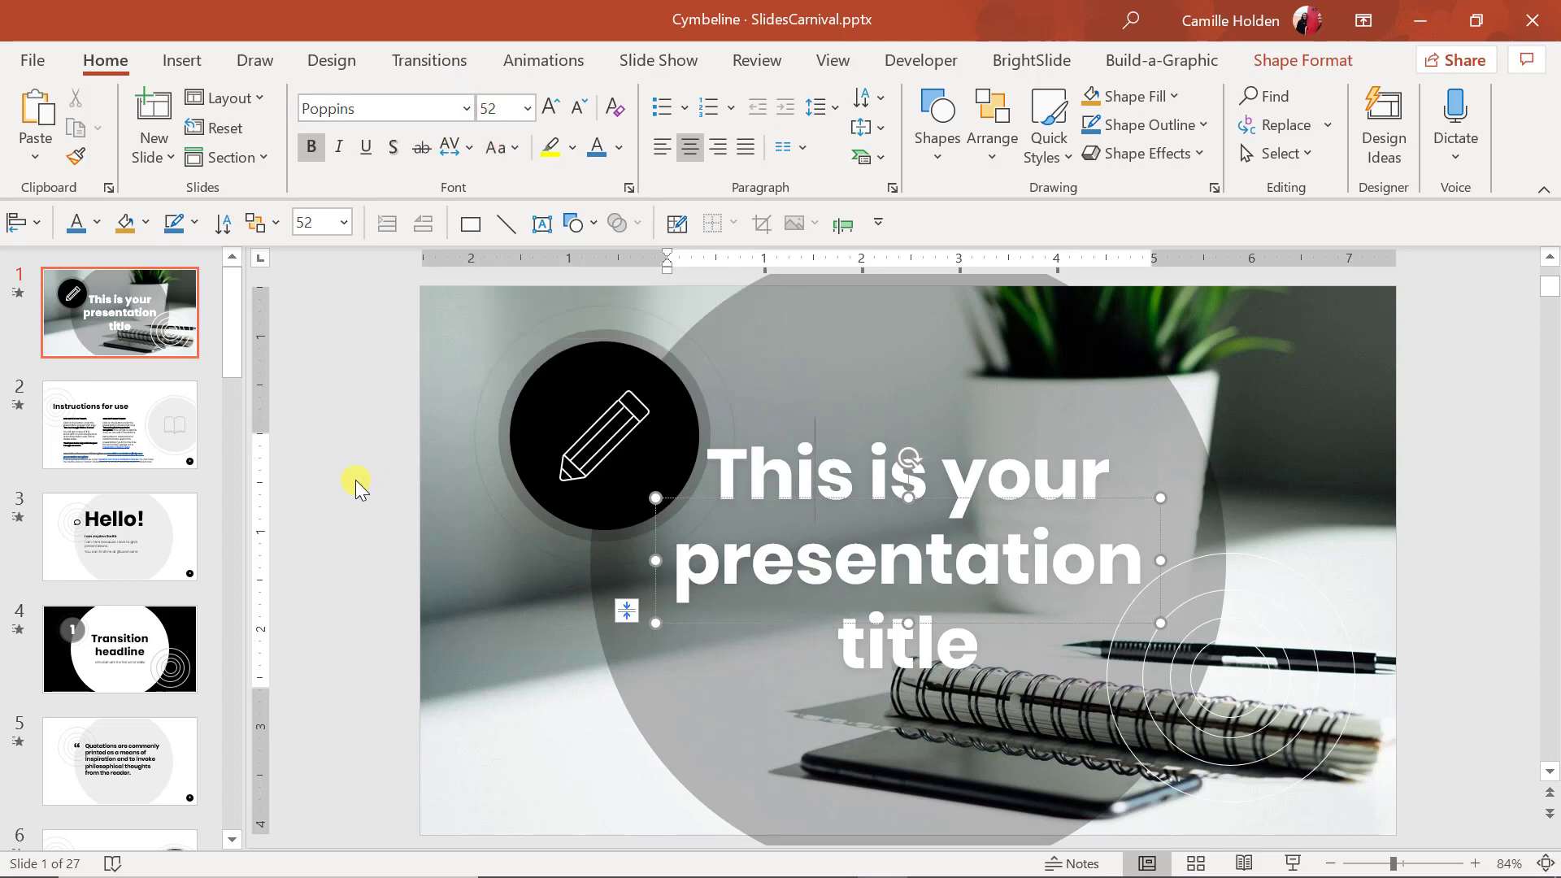
pyautogui.click(327, 481)
pyautogui.press('pagedown')
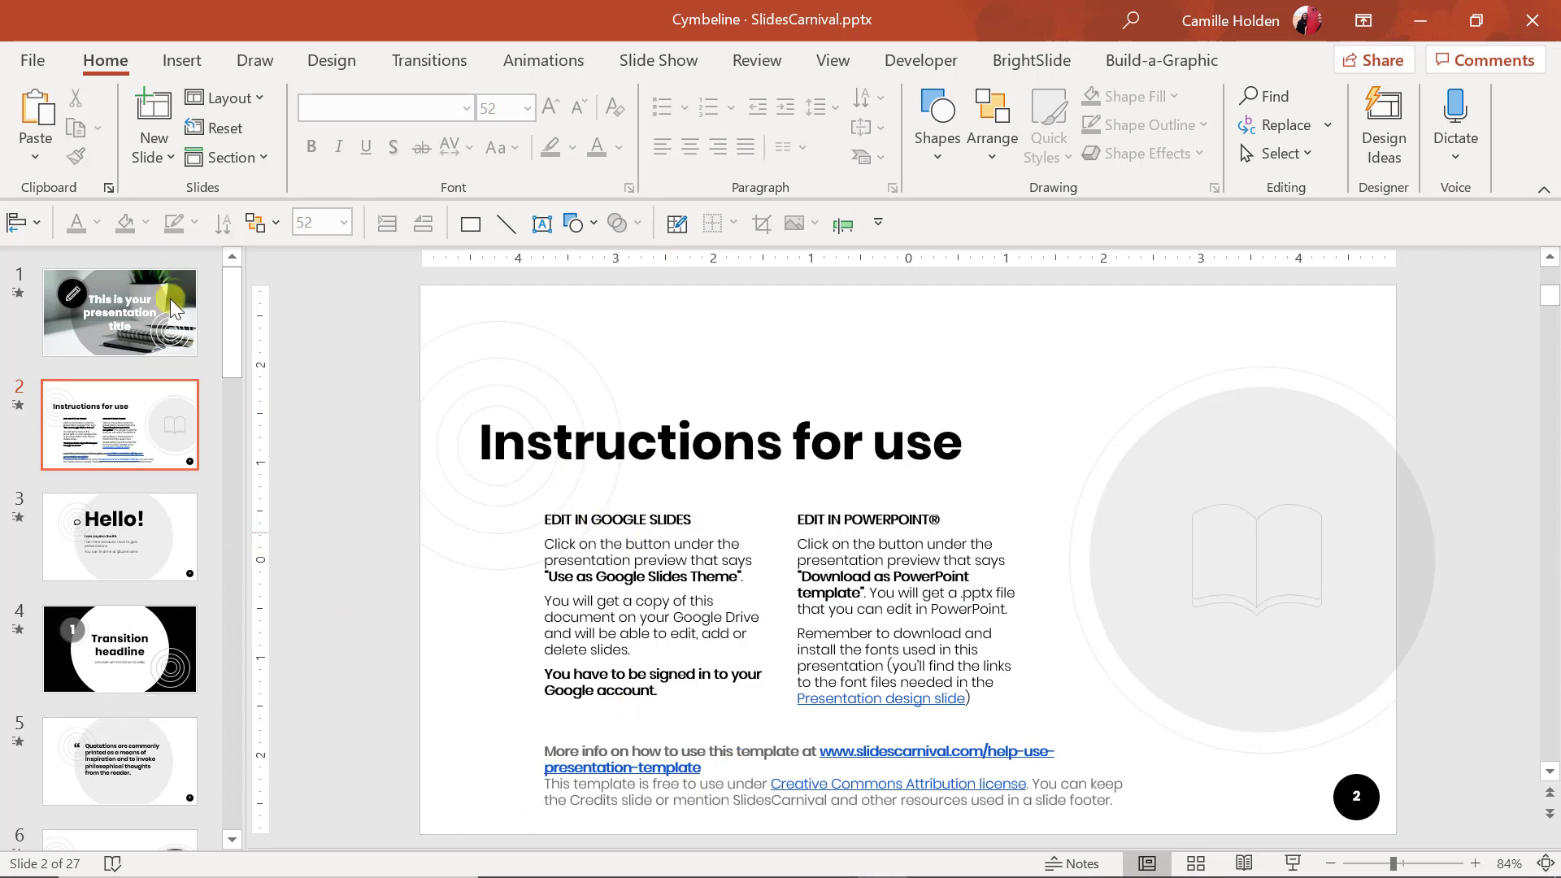
pyautogui.click(122, 312)
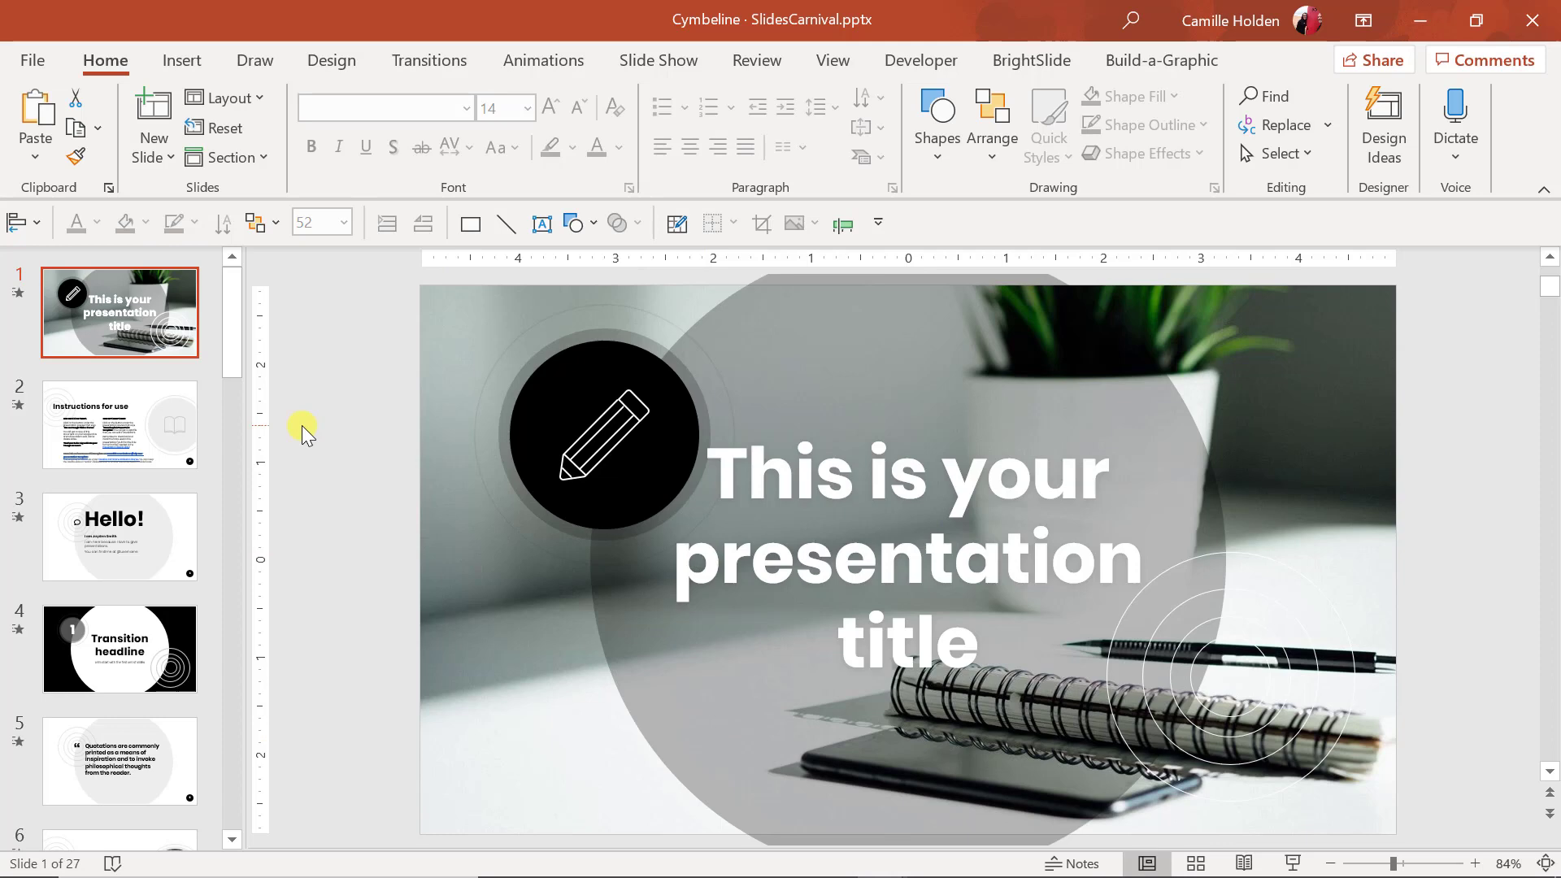
# - Preview the Design tab's variant colour palettes without applying any of them
pyautogui.click(328, 66)
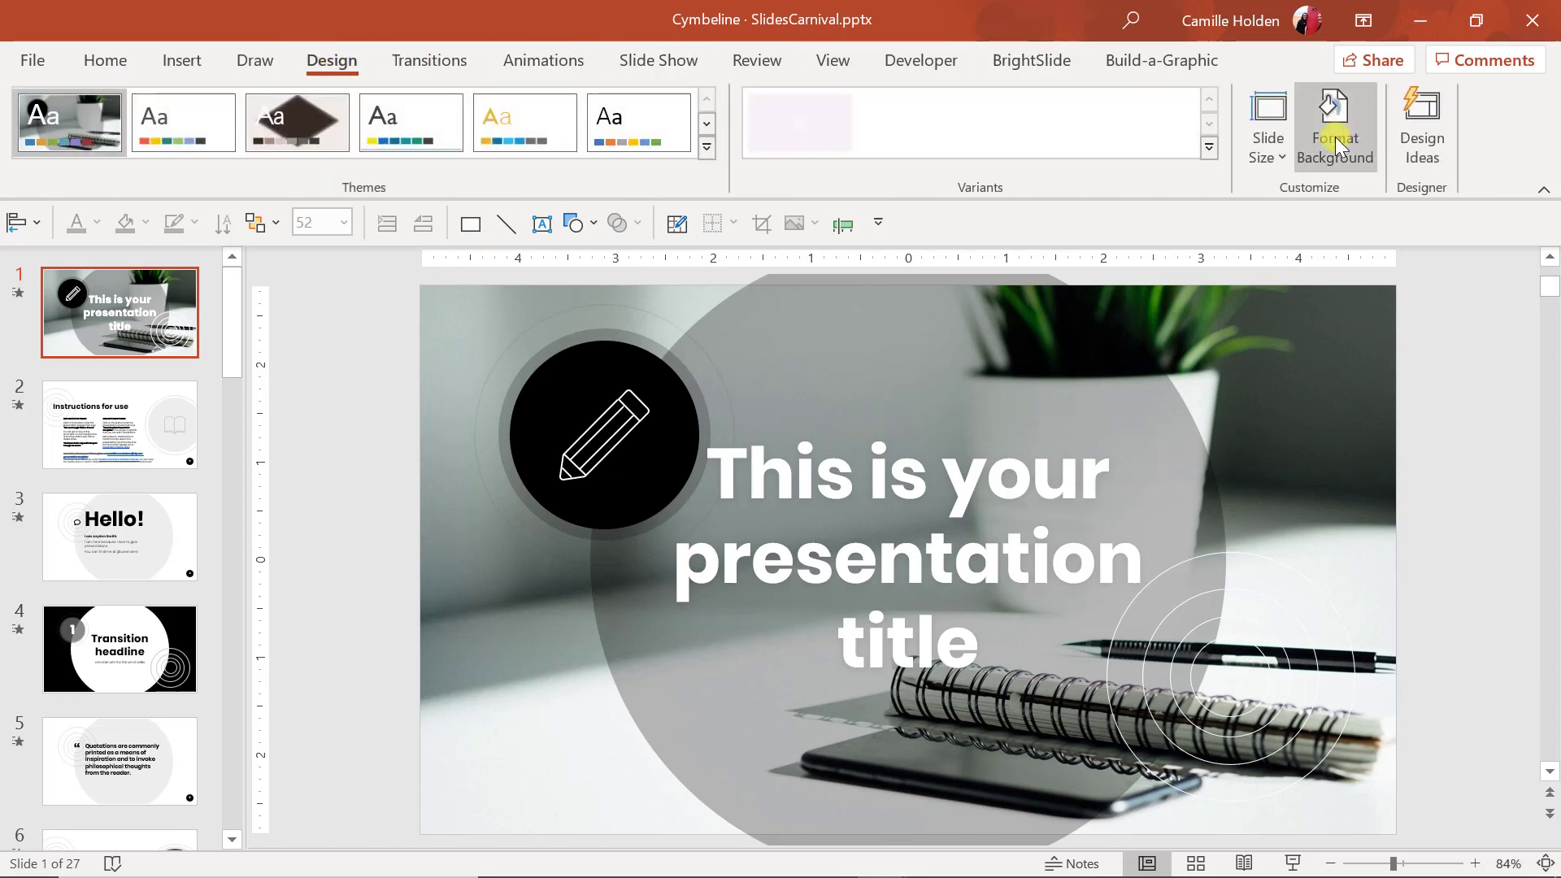
pyautogui.click(1209, 151)
pyautogui.moveTo(1192, 204)
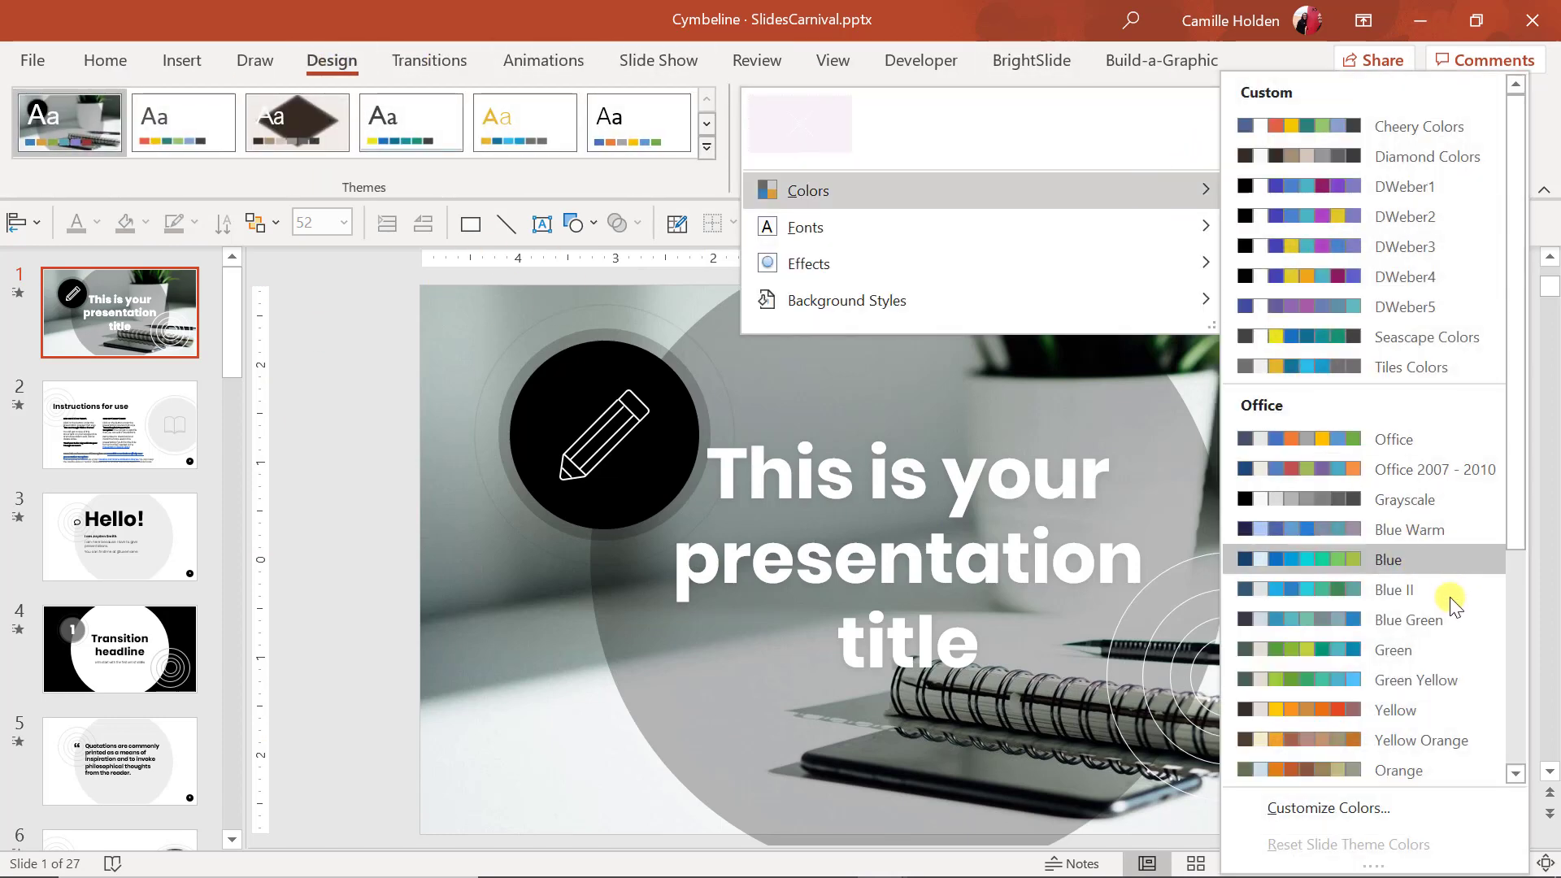
pyautogui.click(1425, 680)
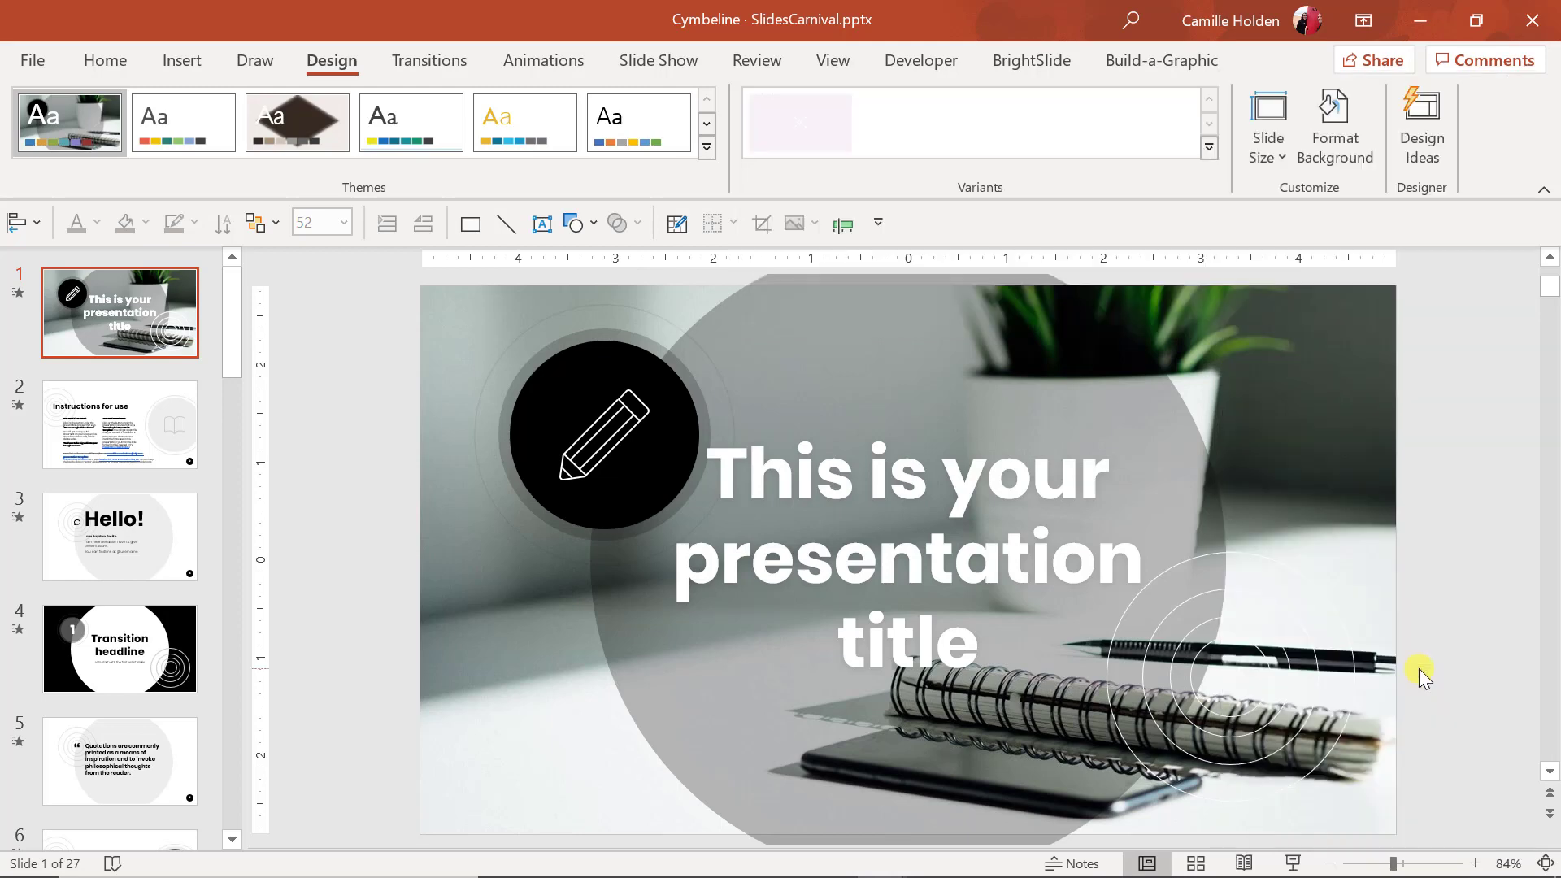
# - Review slides 2 through 7, ending on the Big concept slide
pyautogui.click(77, 406)
pyautogui.click(120, 536)
pyautogui.click(169, 638)
pyautogui.click(181, 735)
pyautogui.scroll(-3, 163, 650)
pyautogui.click(194, 582)
pyautogui.click(165, 693)
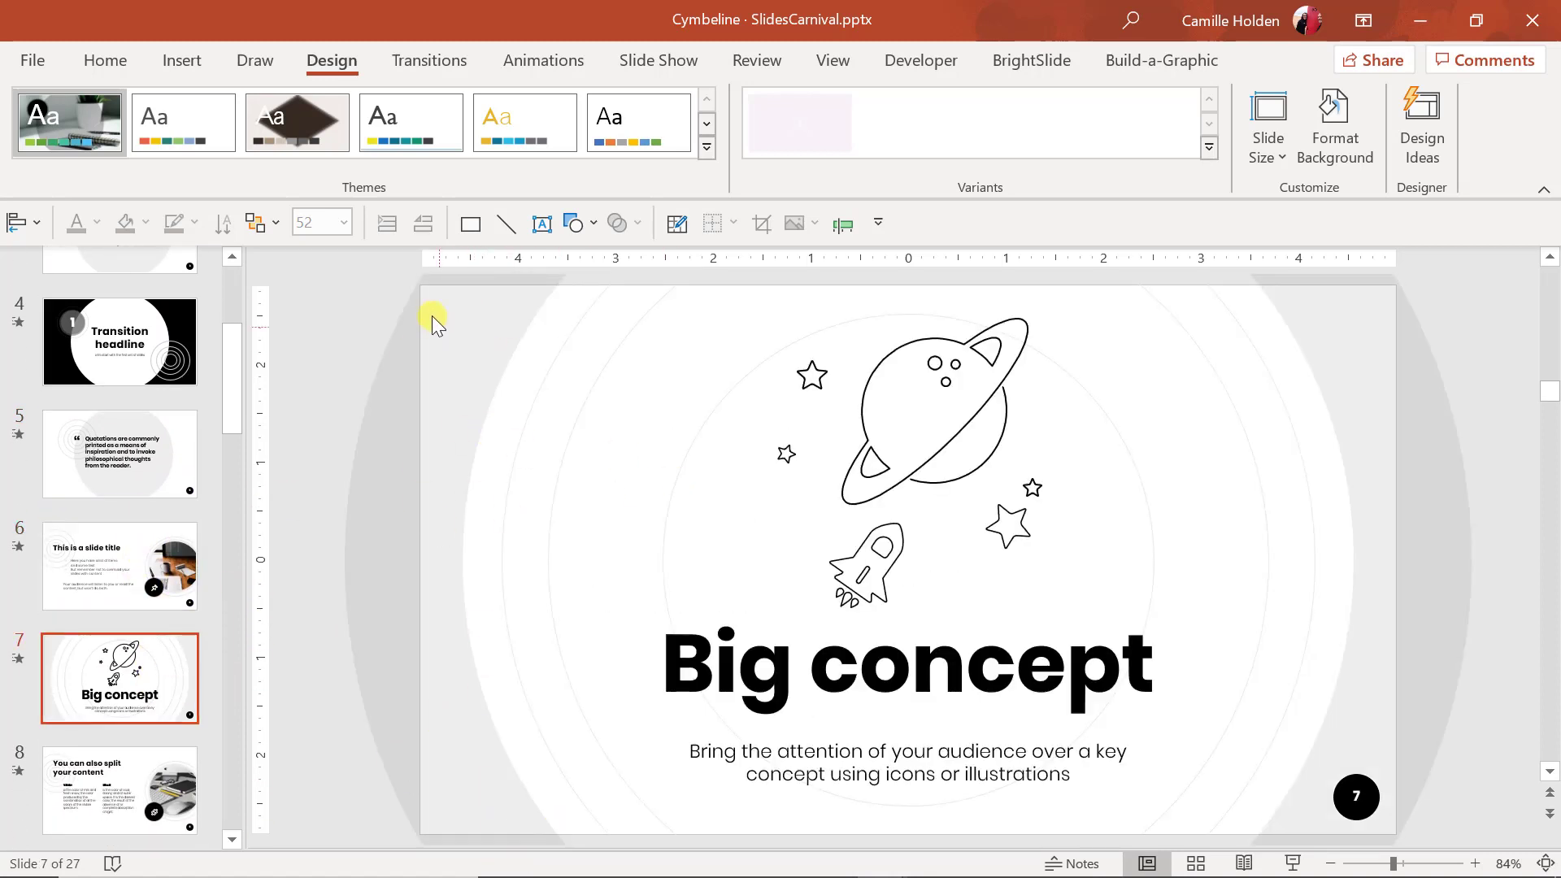
# - Review slides 8 through 12, including the diagram slide, then return to the title slide
pyautogui.click(146, 760)
pyautogui.scroll(-3, 145, 749)
pyautogui.click(154, 722)
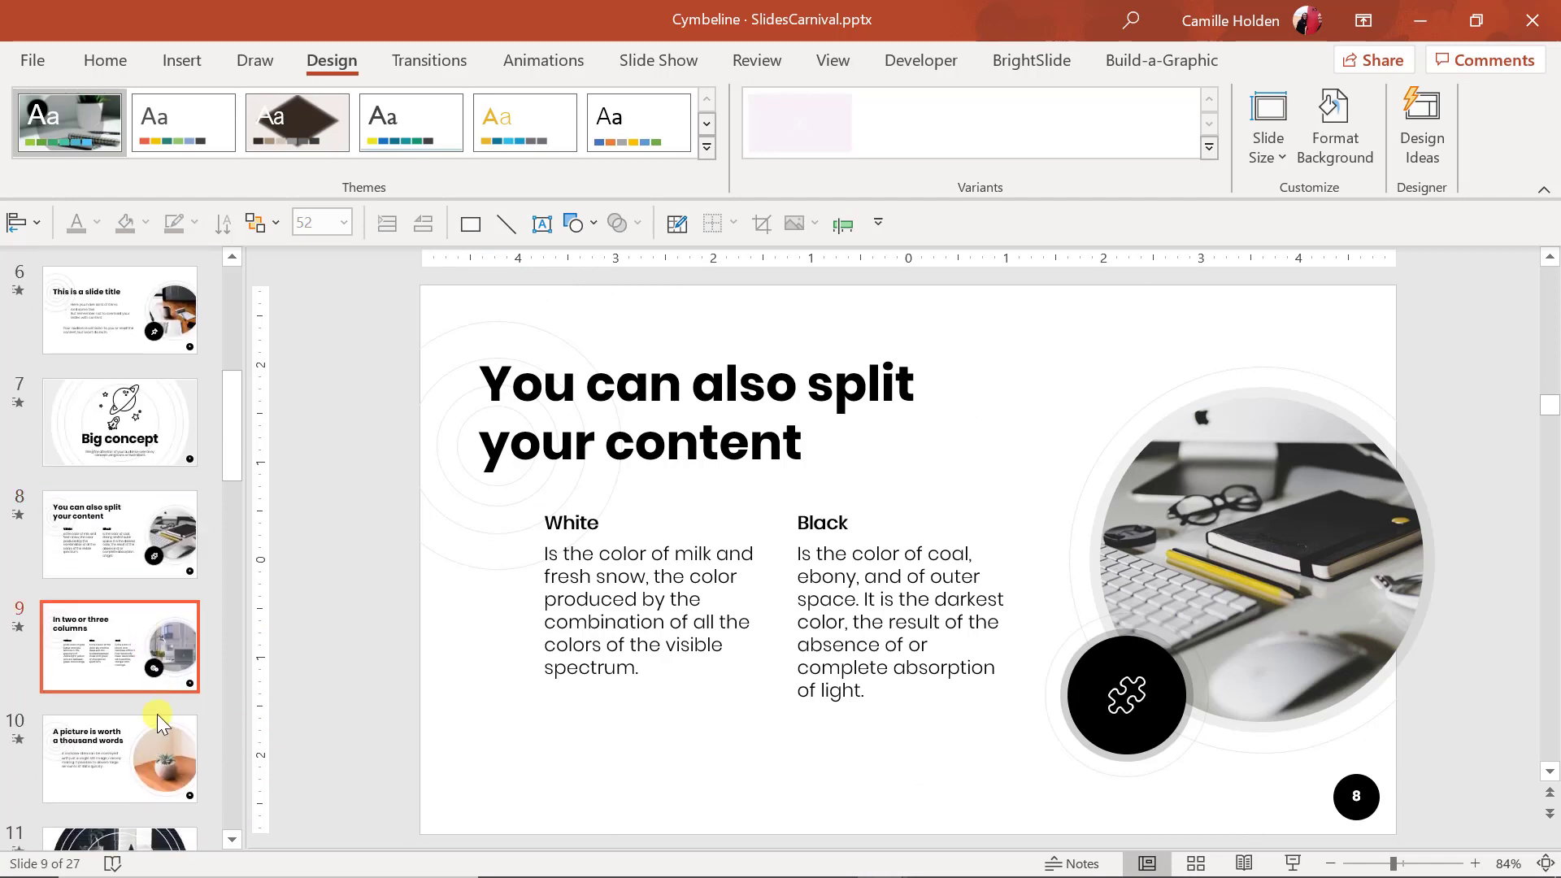
pyautogui.click(159, 720)
pyautogui.scroll(-3, 160, 719)
pyautogui.click(135, 671)
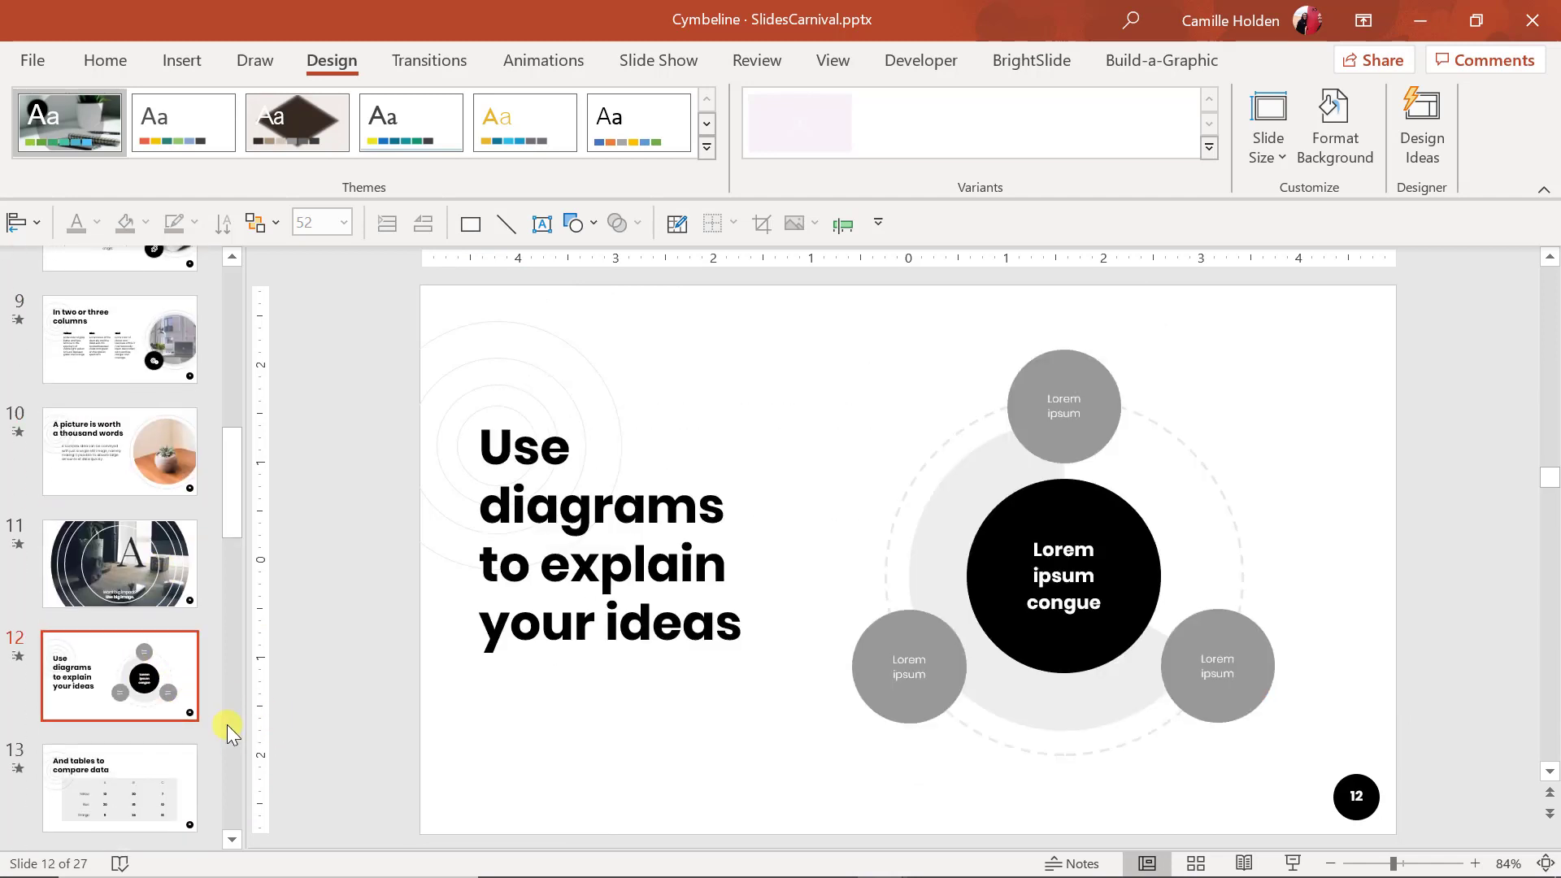
pyautogui.scroll(-3, 230, 732)
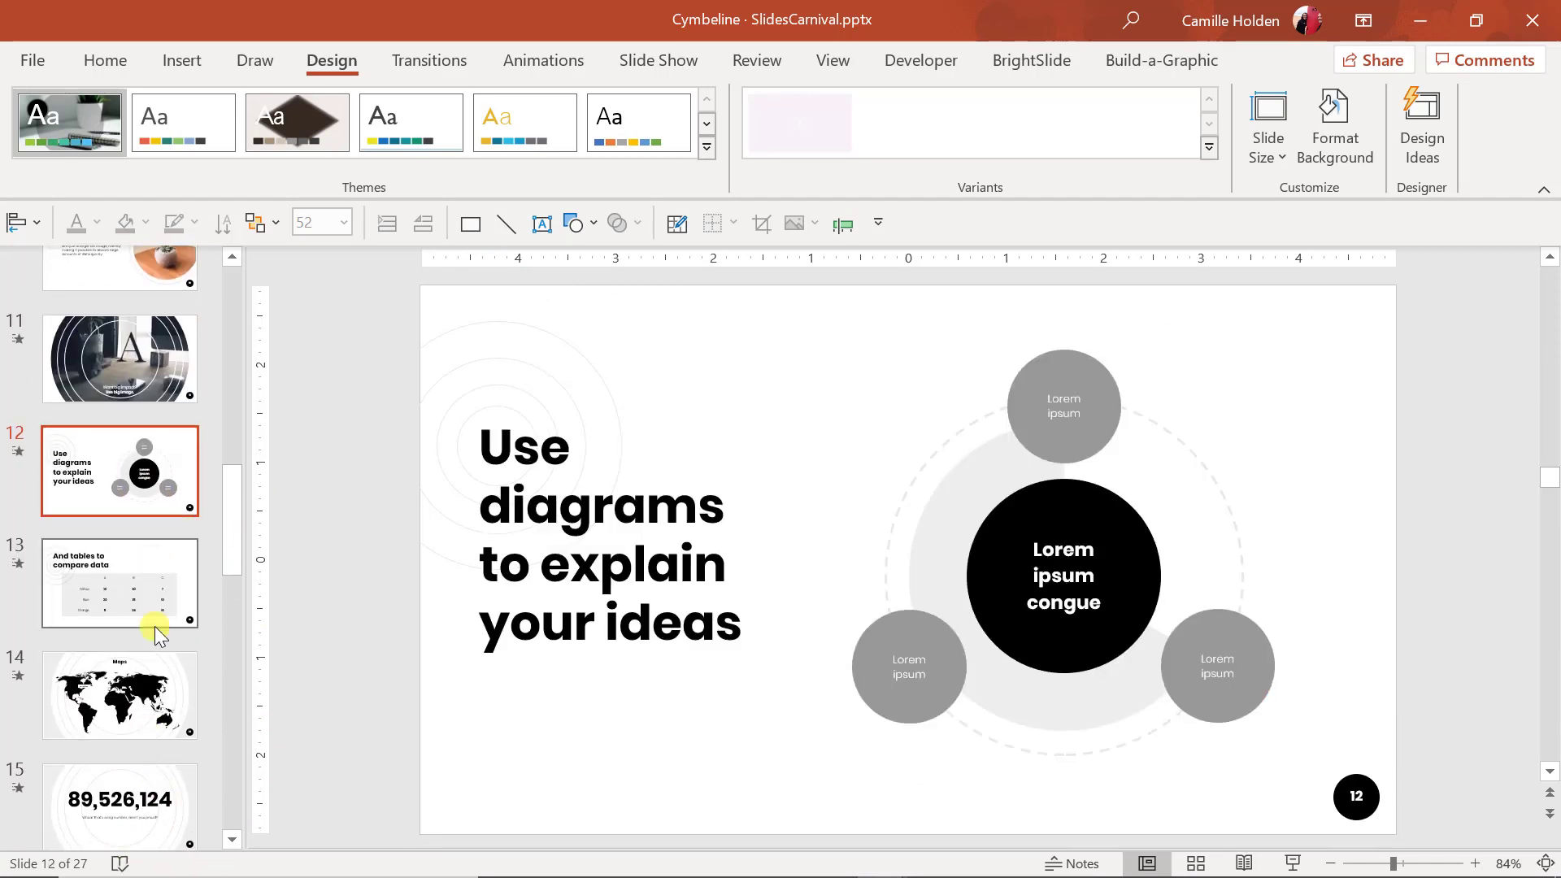
pyautogui.scroll(-2, 159, 735)
pyautogui.scroll(10, 156, 726)
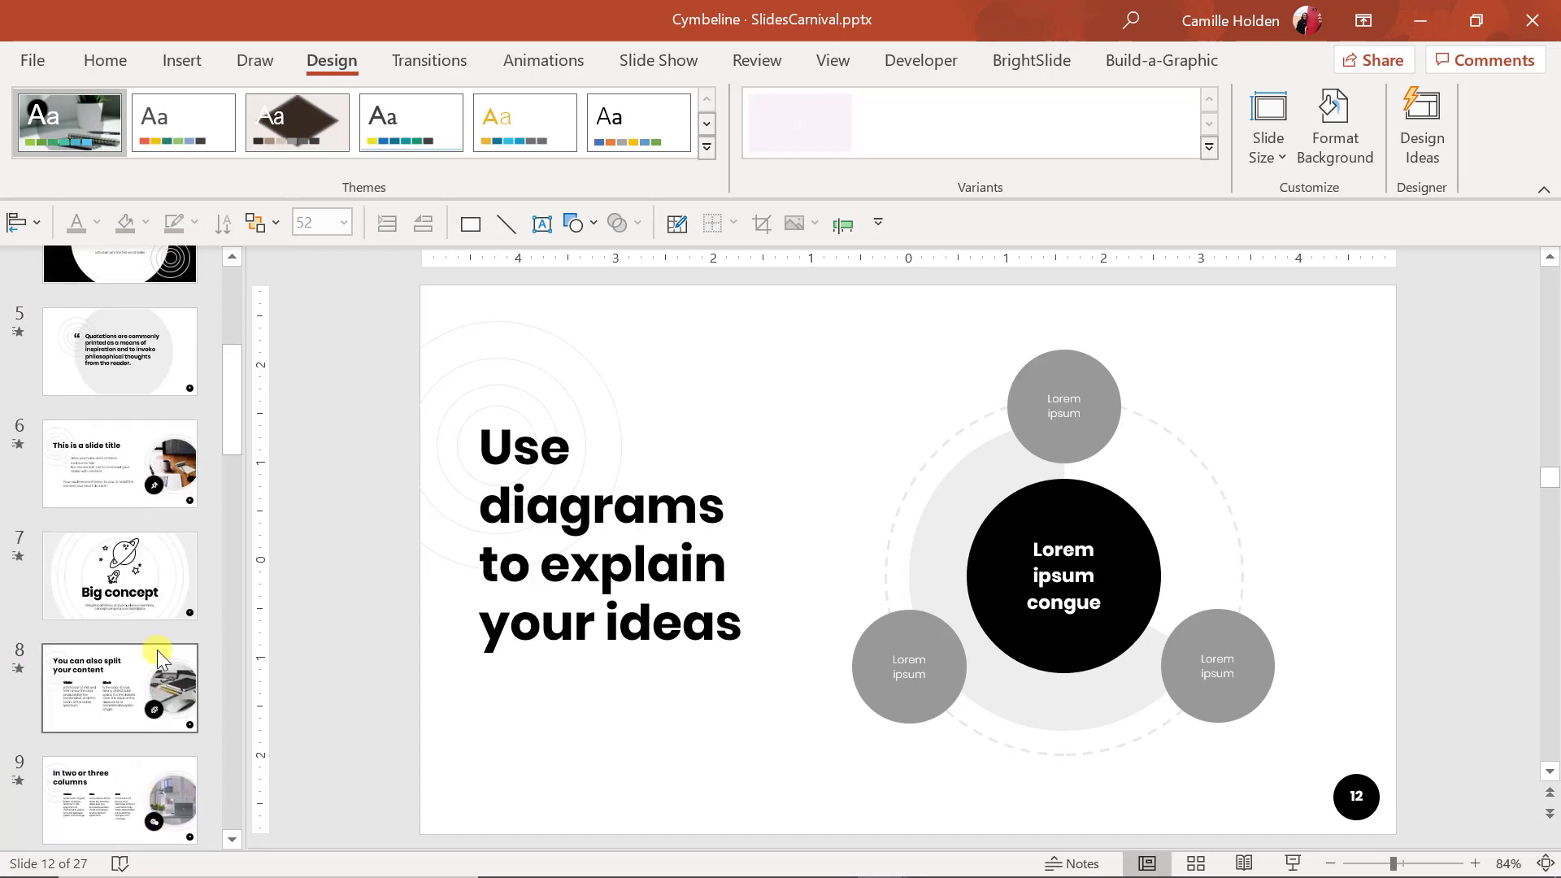
pyautogui.scroll(5, 167, 487)
pyautogui.click(139, 325)
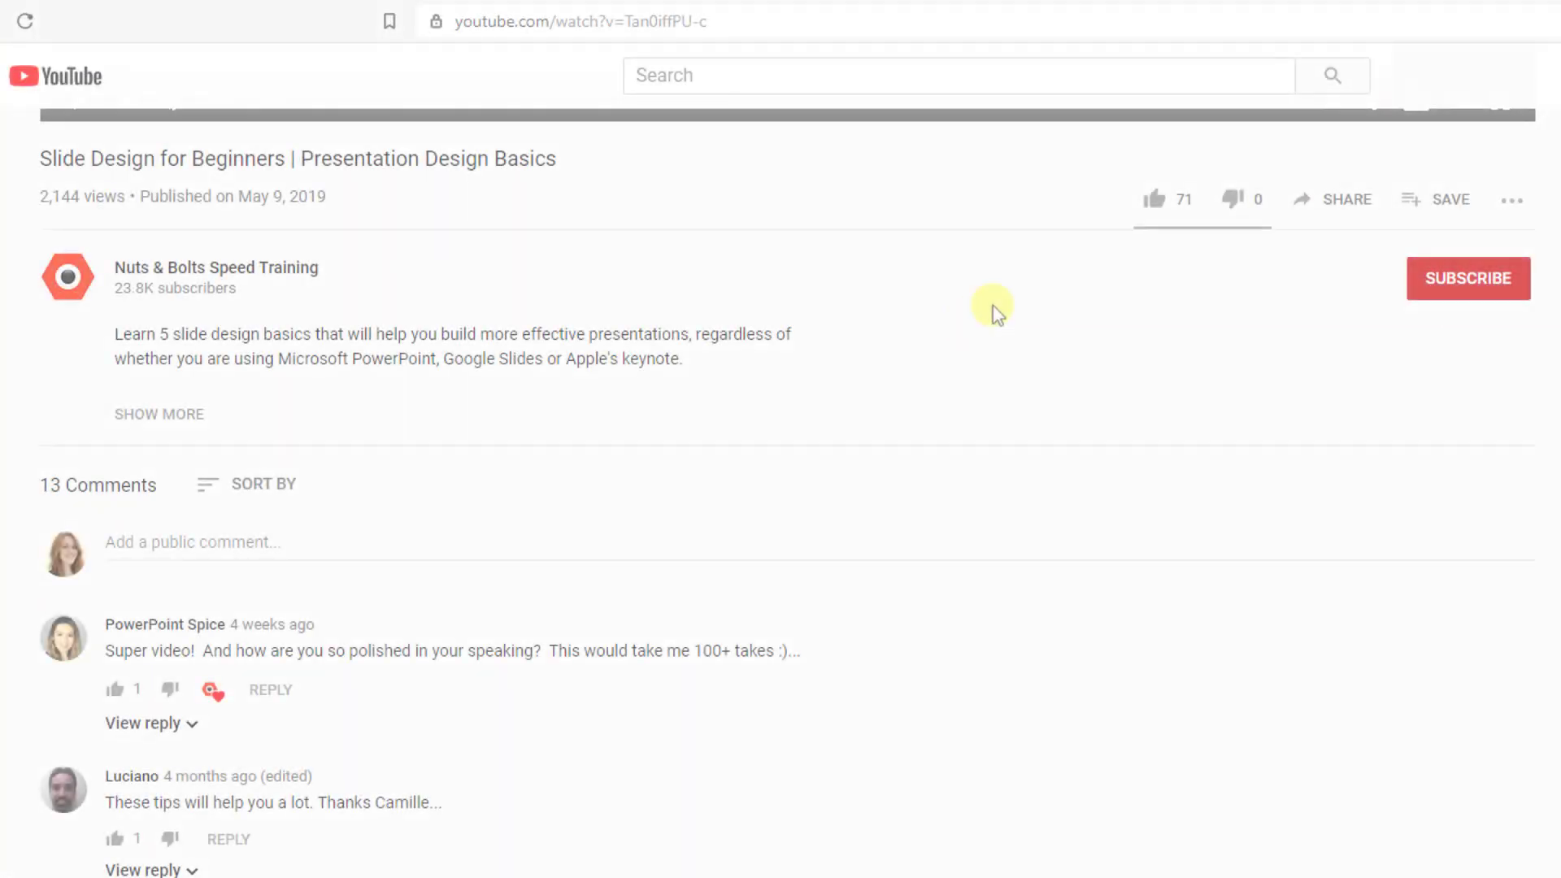
# - Like the video, subscribe with all notifications, and start a thank-you comment
pyautogui.click(1156, 201)
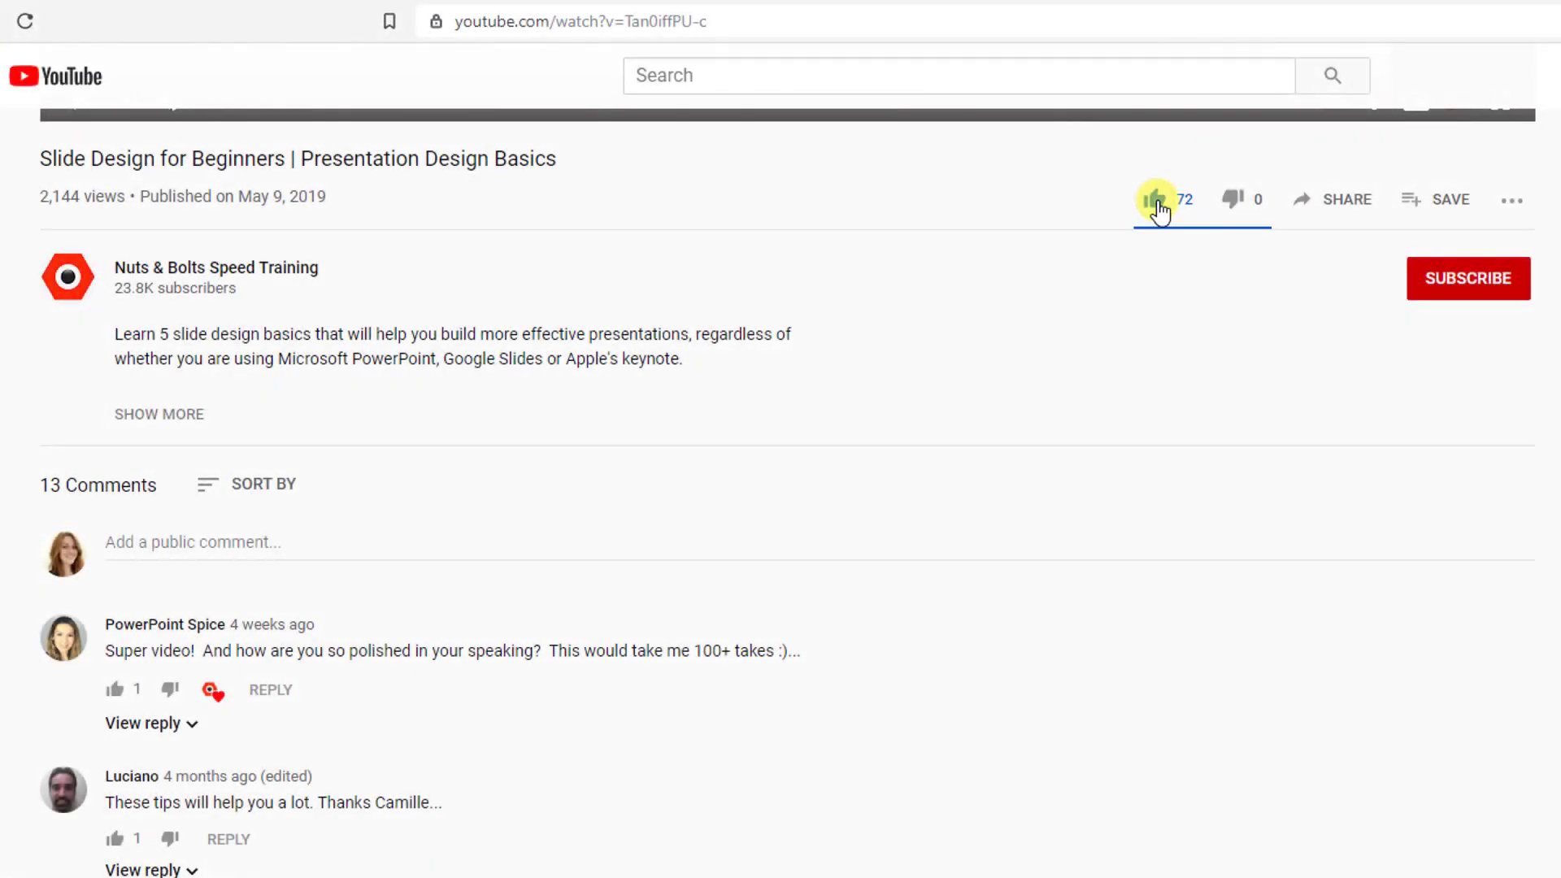
pyautogui.click(1461, 291)
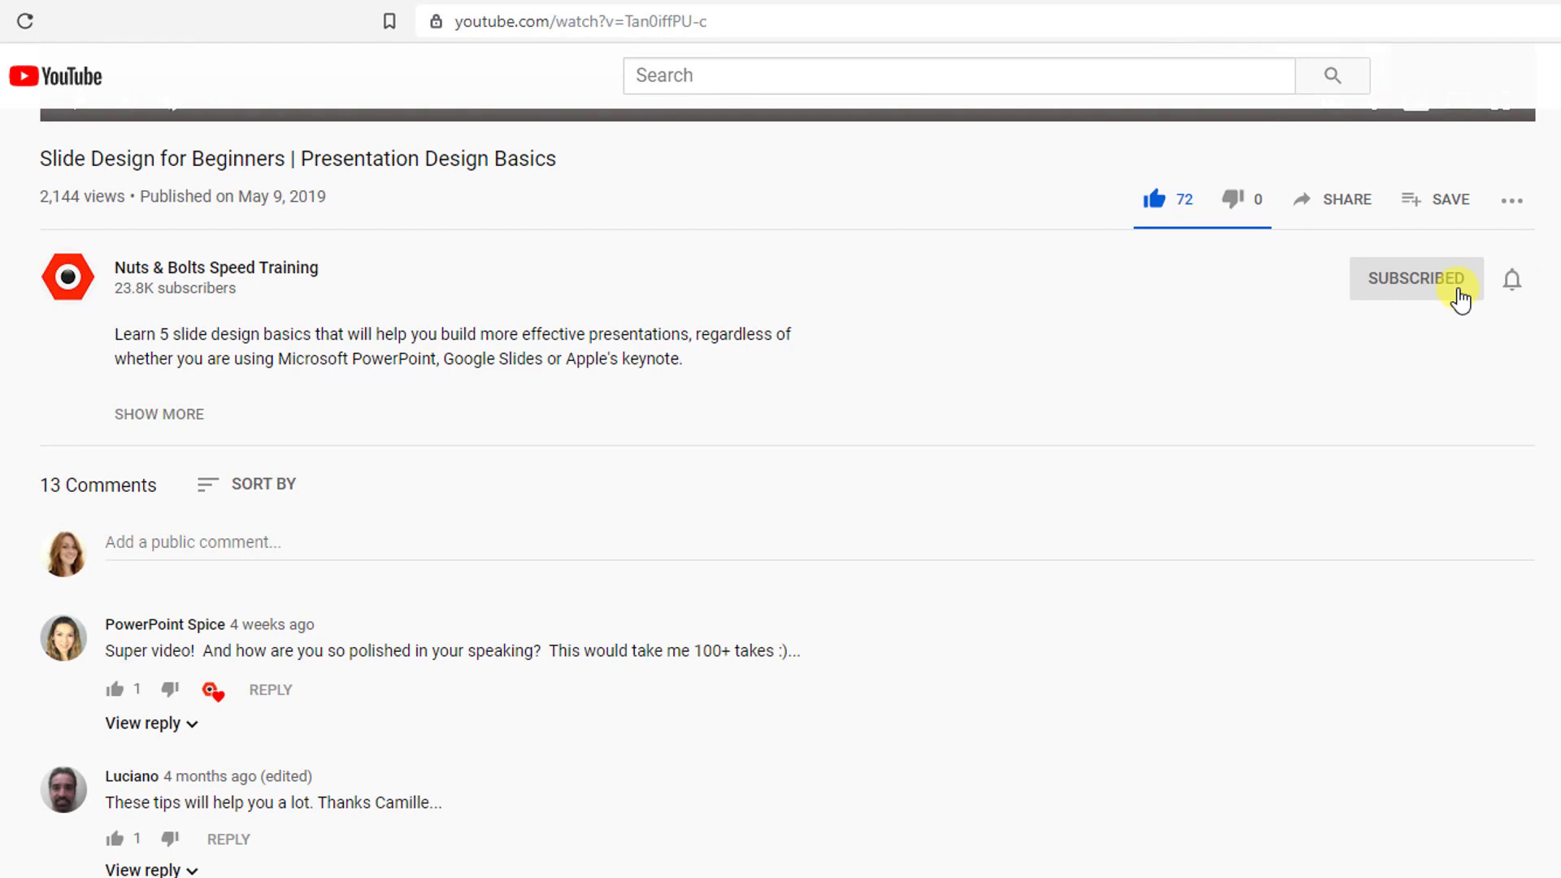
pyautogui.click(1512, 287)
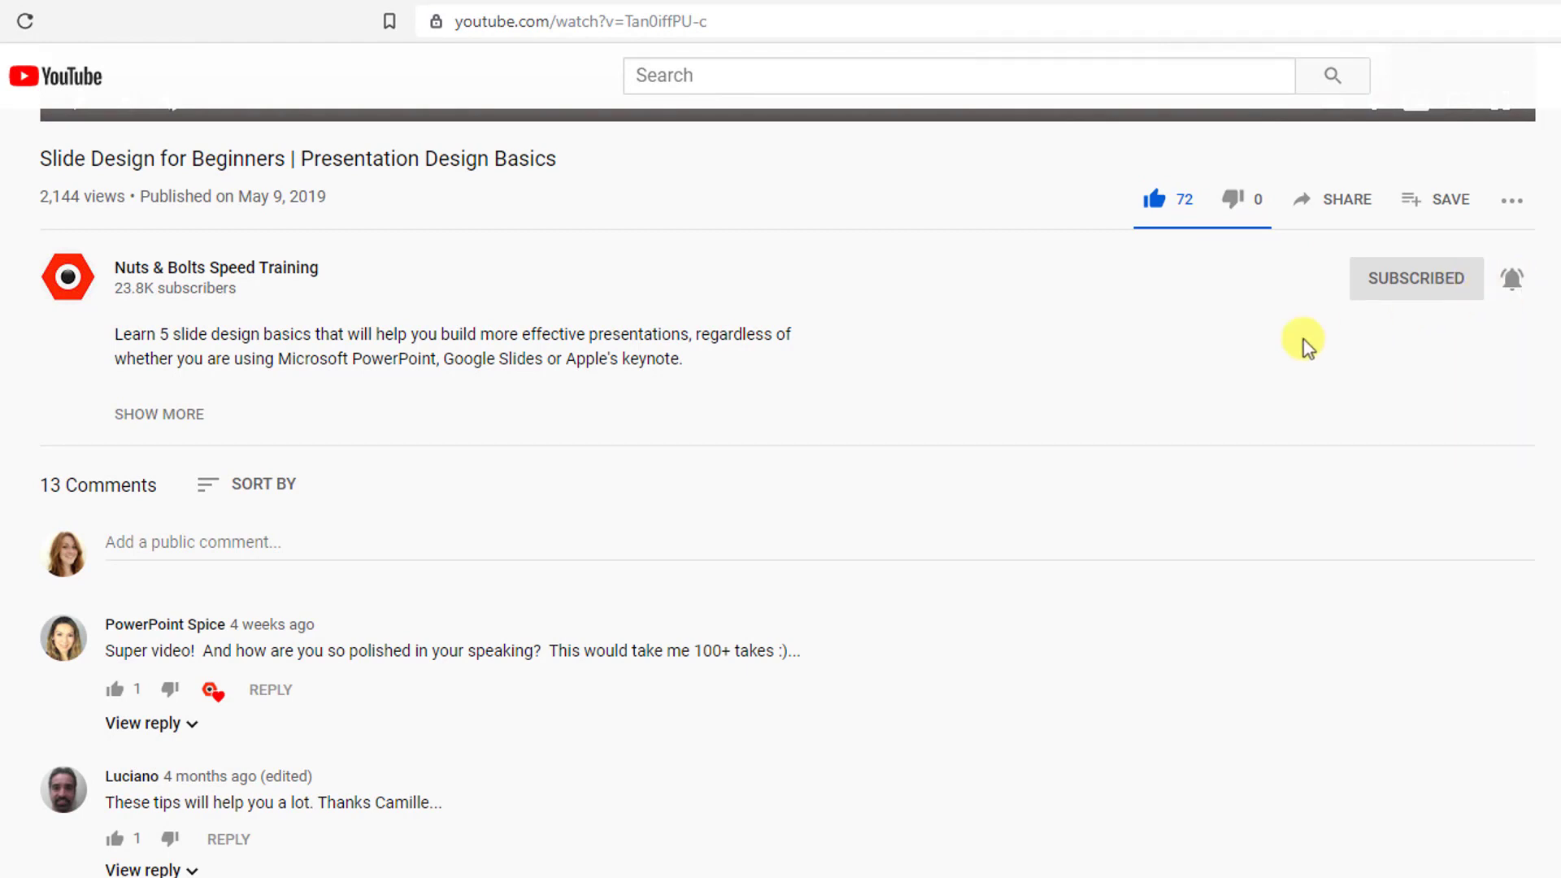
pyautogui.click(520, 546)
pyautogui.write('Thanks for')
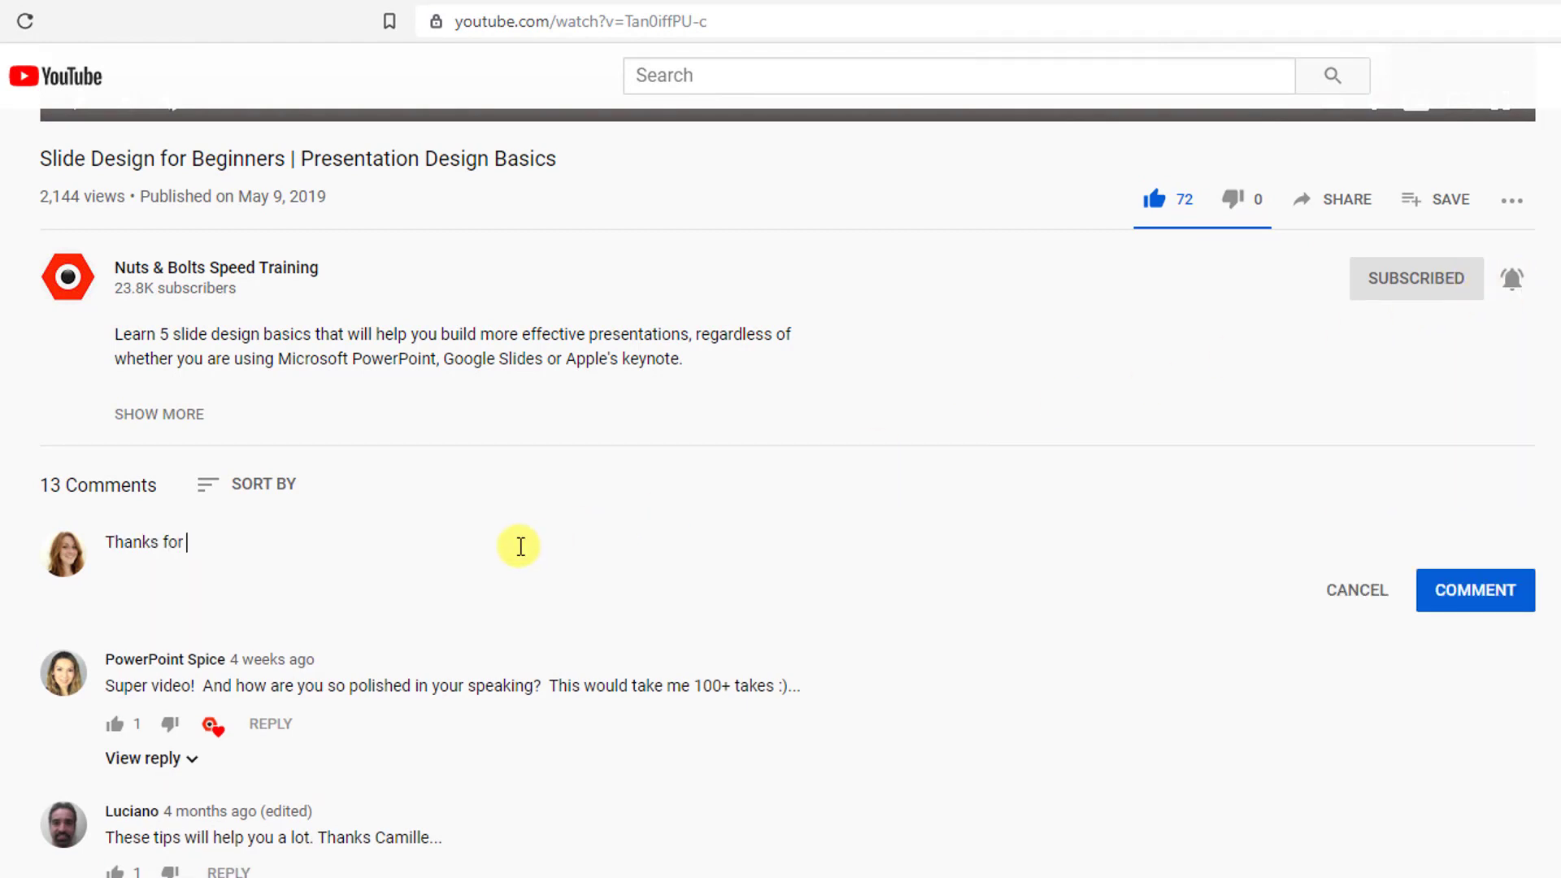